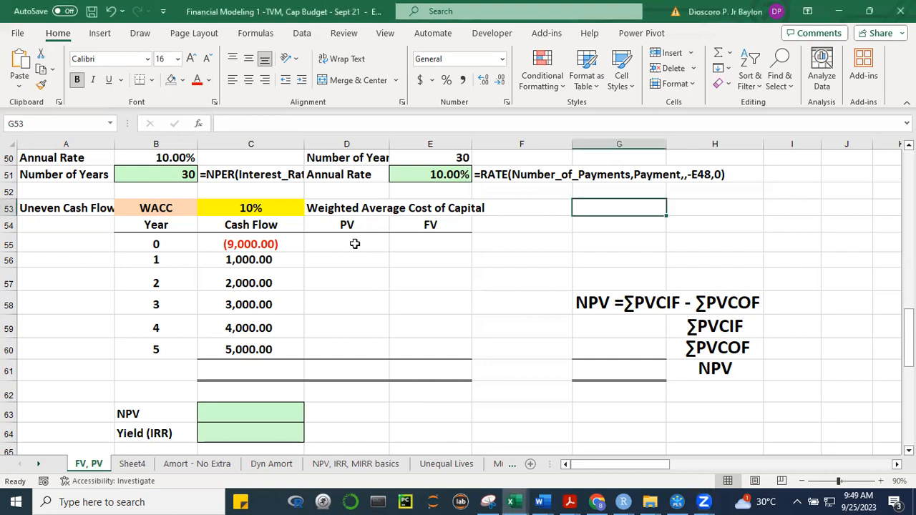
click(355, 244)
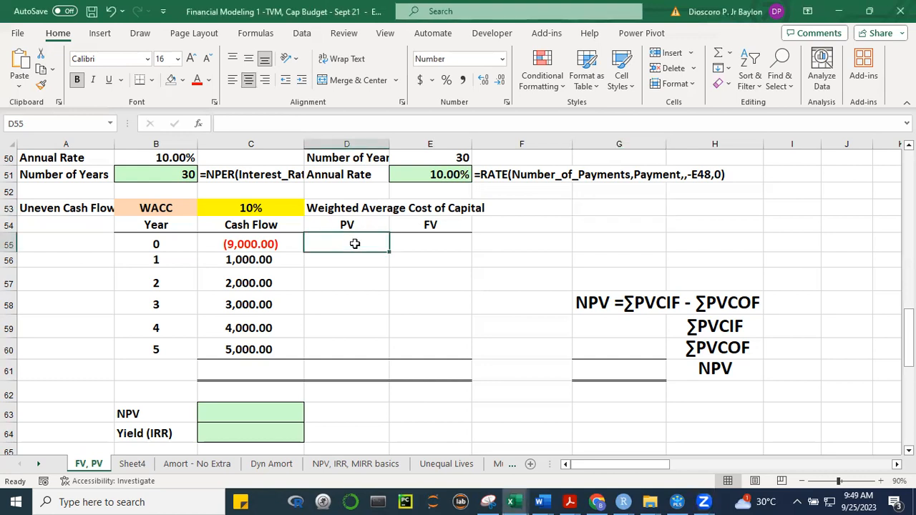
click(431, 242)
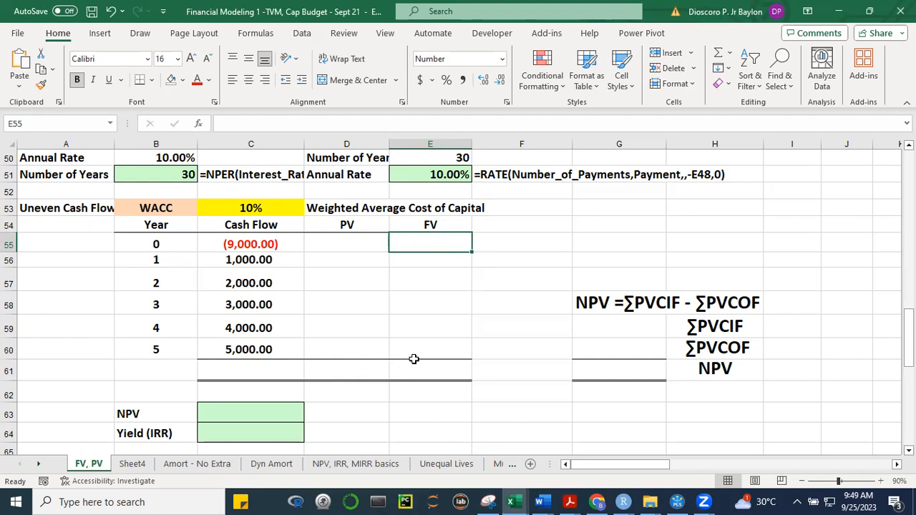
click(340, 244)
click(433, 239)
Label cell B61, below year 5 in the uneven cash flow table, as Total
click(161, 366)
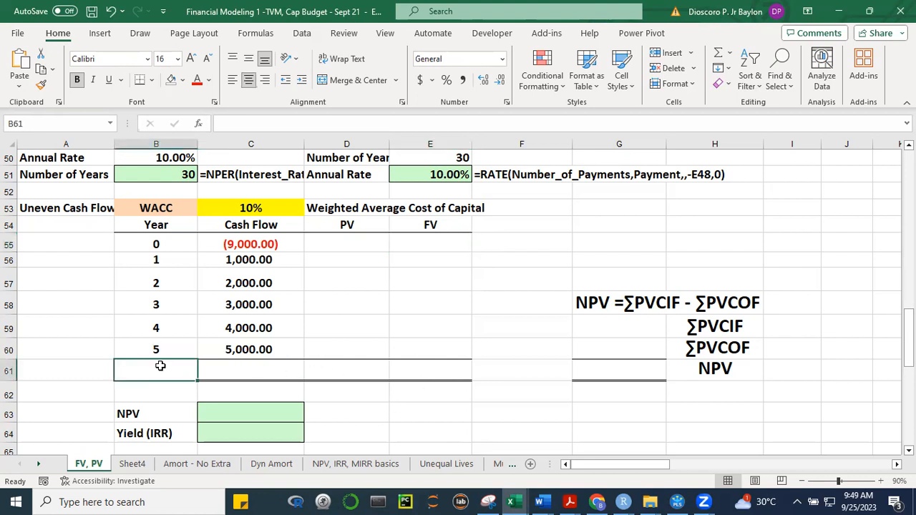
text(Total)
key(Return)
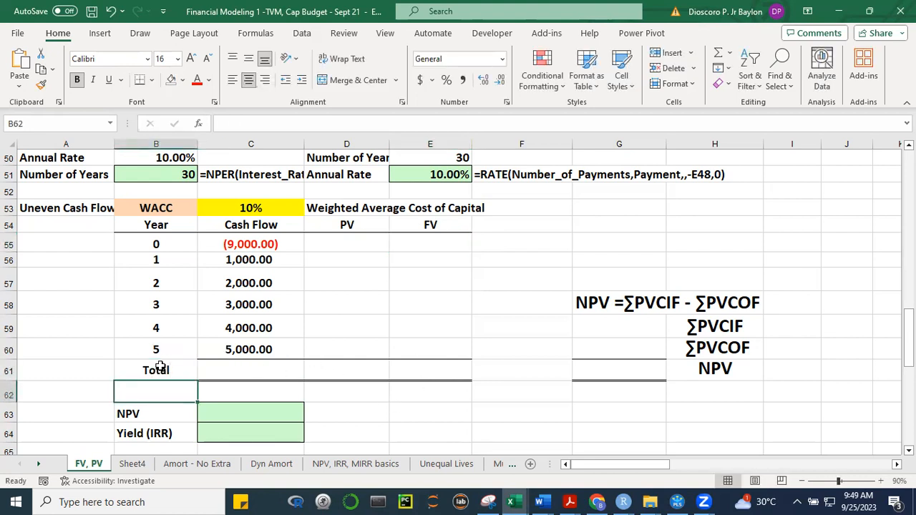
click(347, 370)
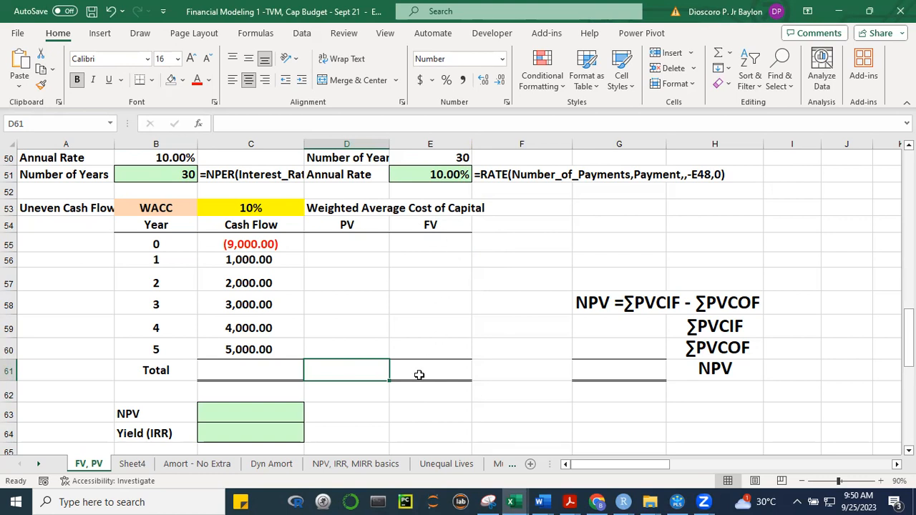
click(588, 242)
click(252, 208)
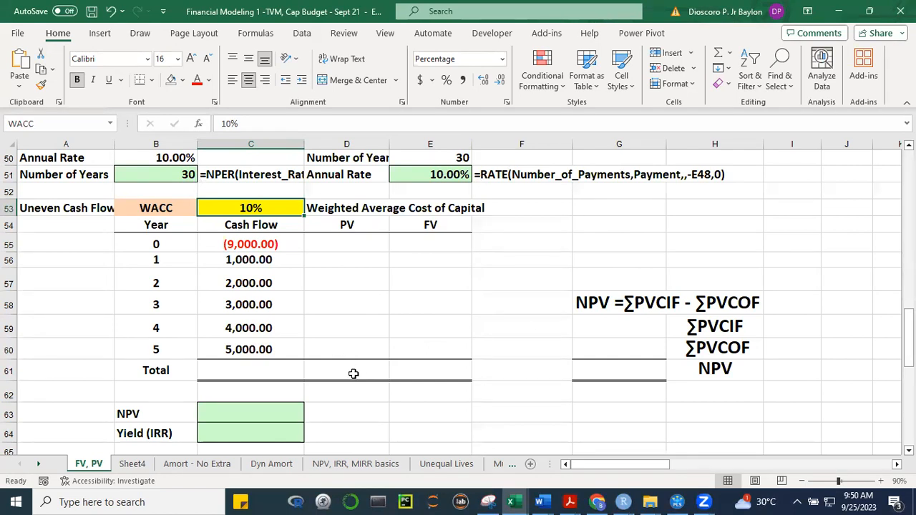
click(353, 373)
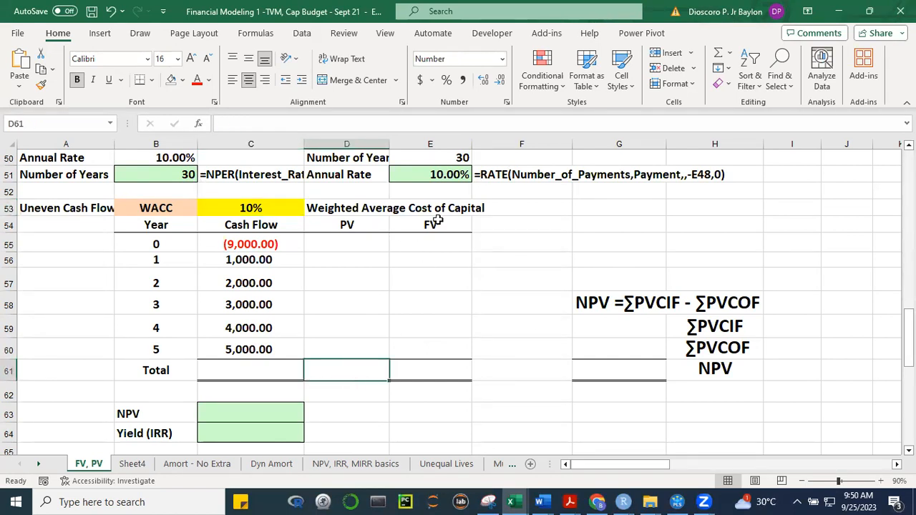
click(441, 370)
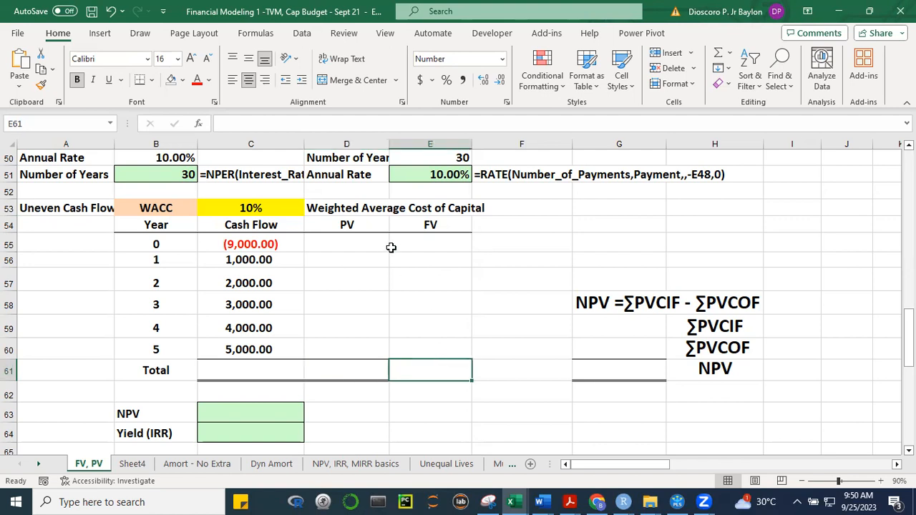
click(432, 245)
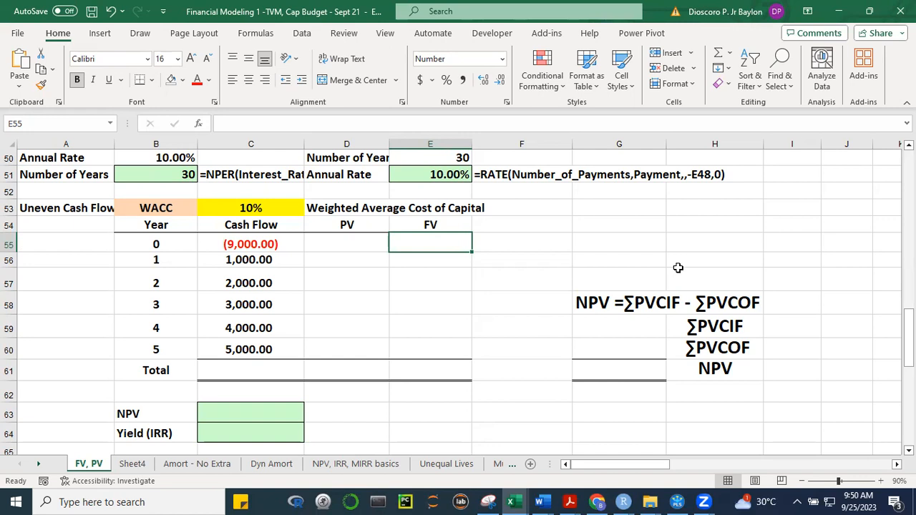
click(335, 131)
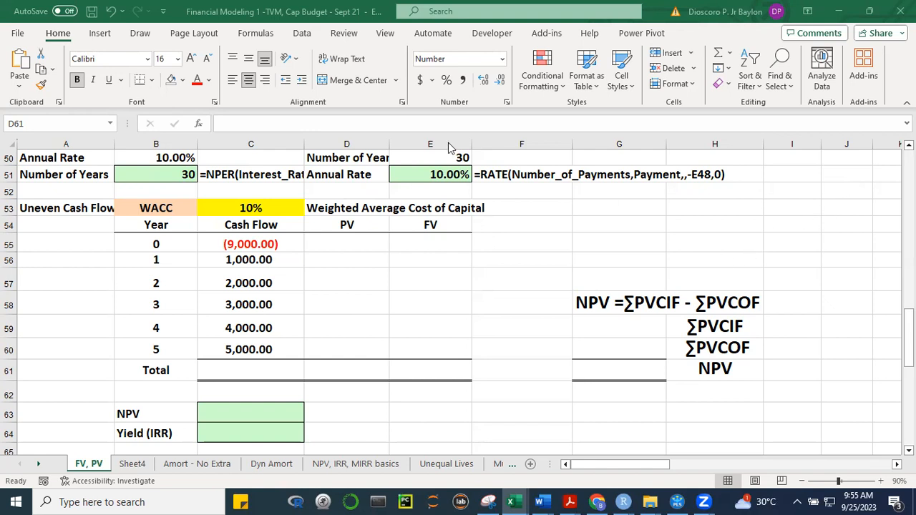
Start the year 0 present value formula in D55 as a negated PV function with the WACC cell C53 as the rate
click(360, 245)
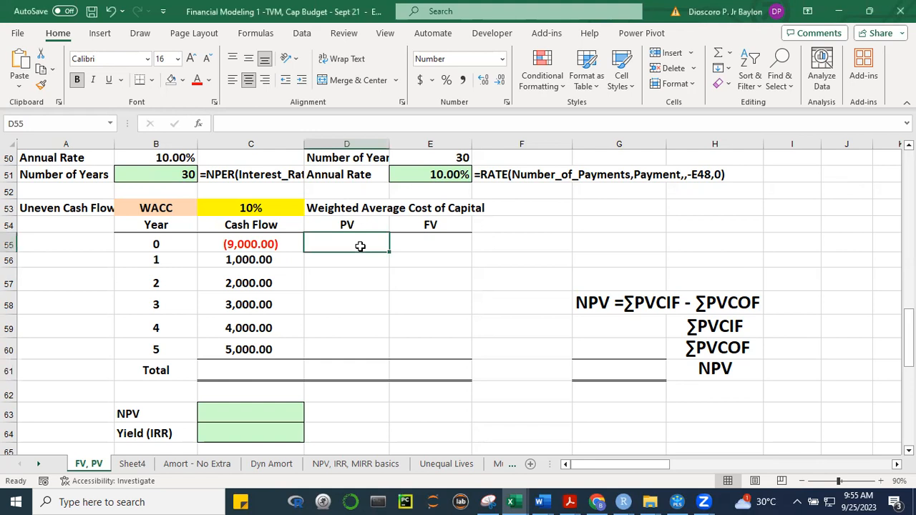
text(=)
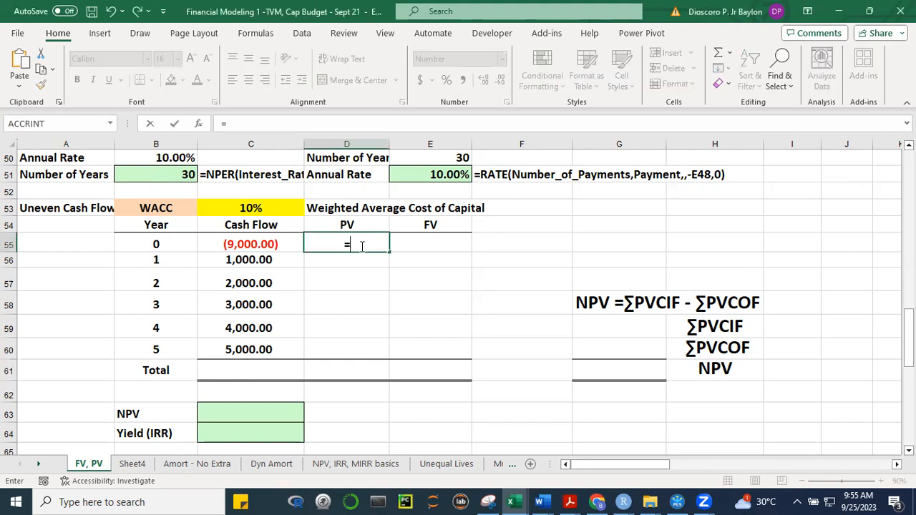
text(-PV()
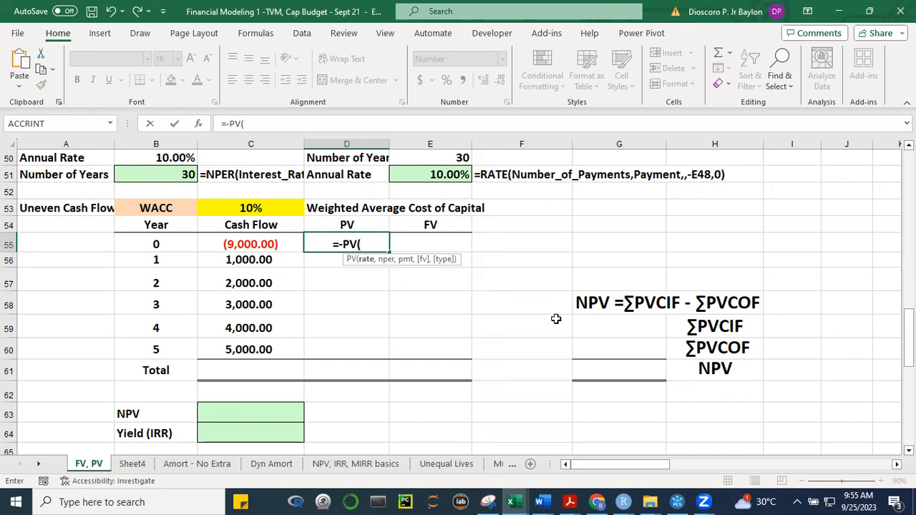
click(243, 207)
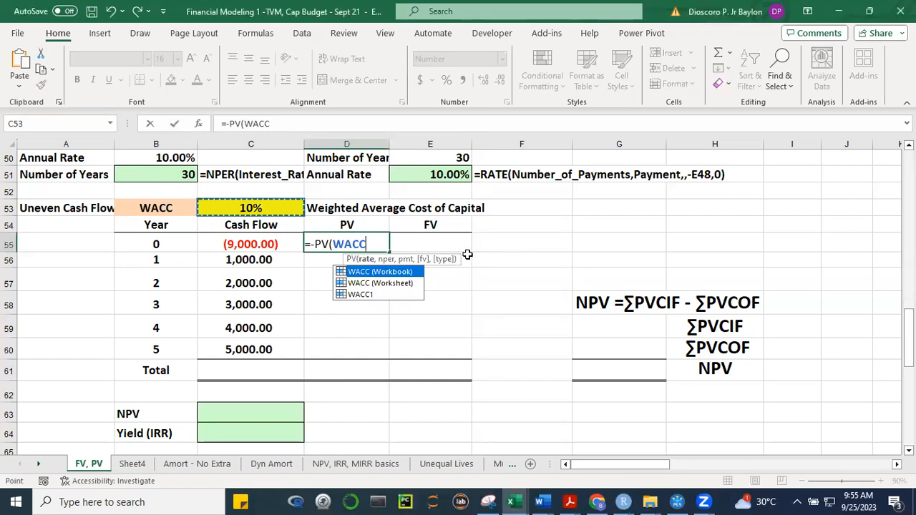
click(447, 123)
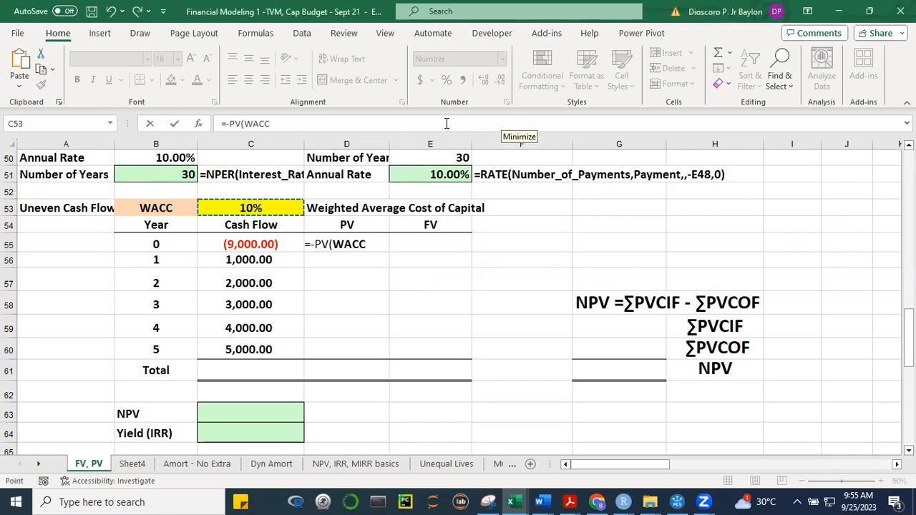
click(312, 237)
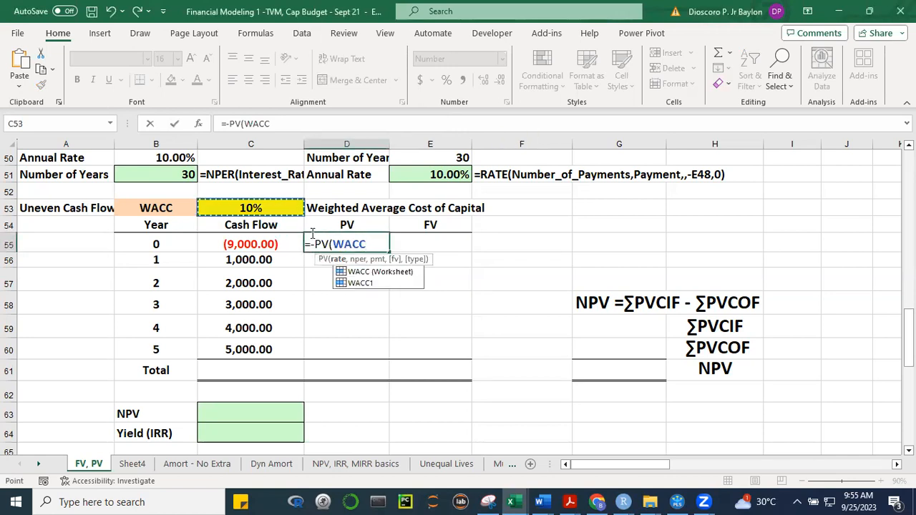
text(,)
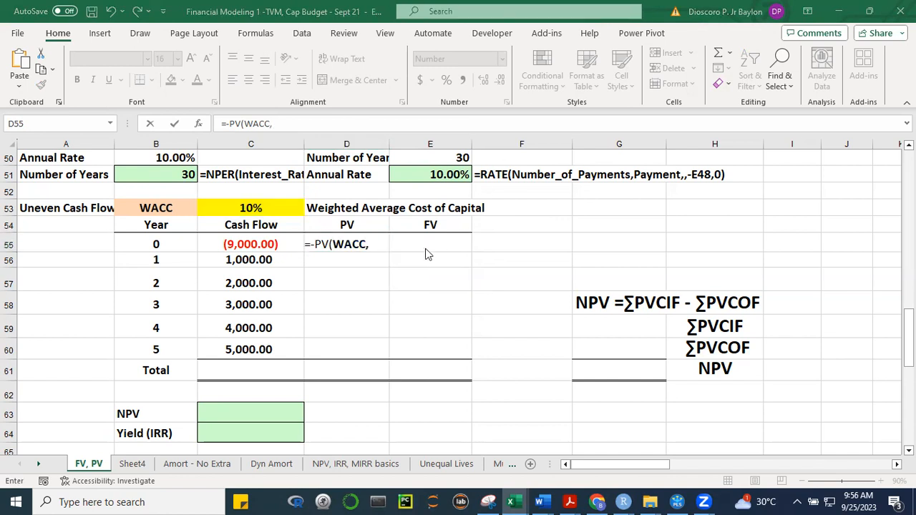
click(375, 245)
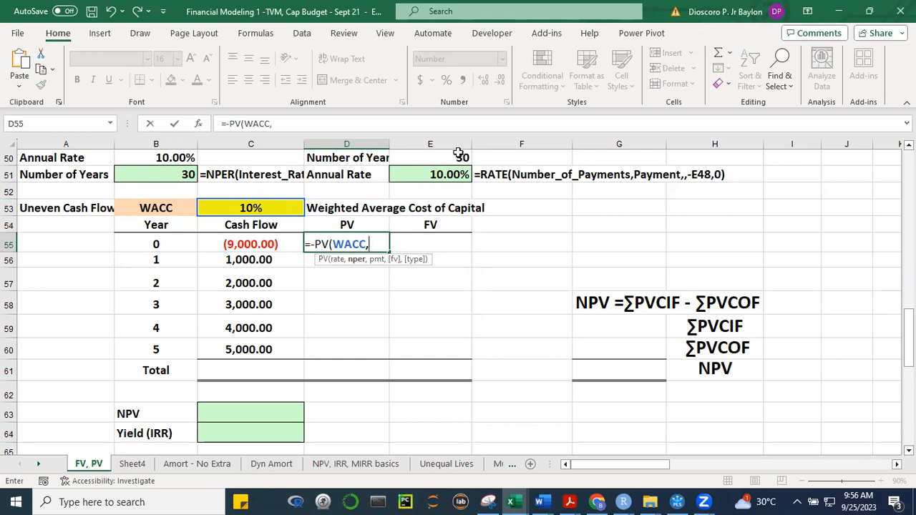
key(alt+Tab)
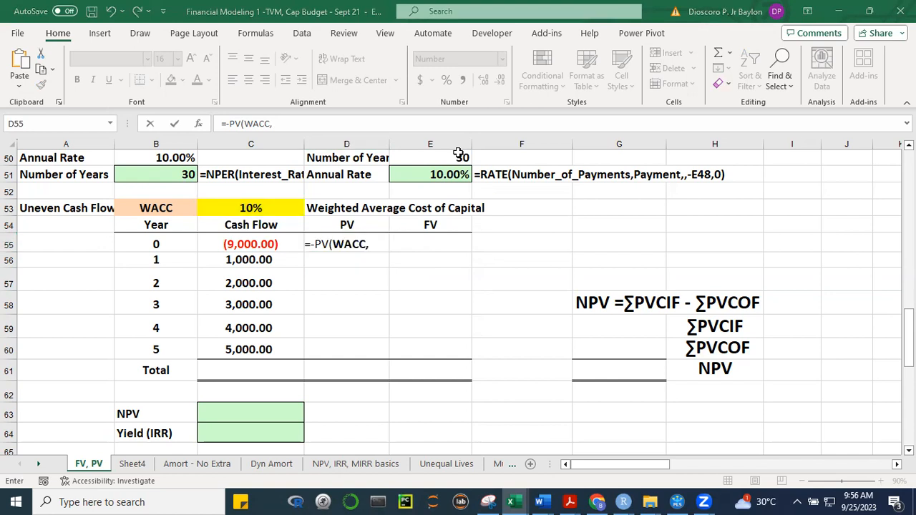
key(alt+Tab)
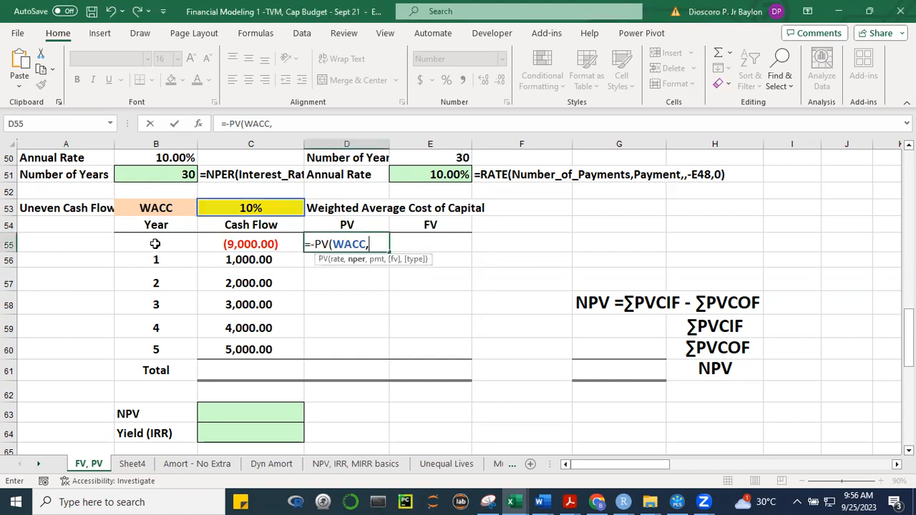
Complete the PV formula in D55 as =-PV(WACC,B55,,C55), using the year as periods, no payment, and the cash flow as future value
click(156, 245)
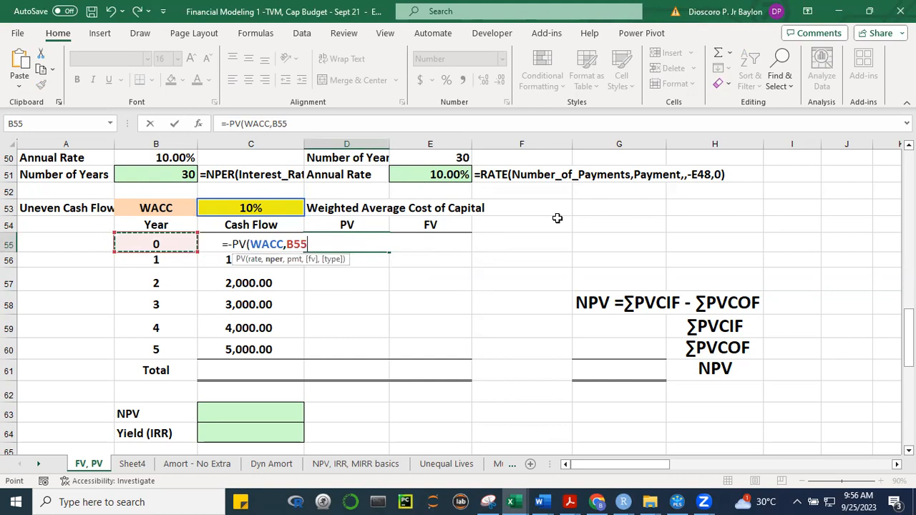
text(,)
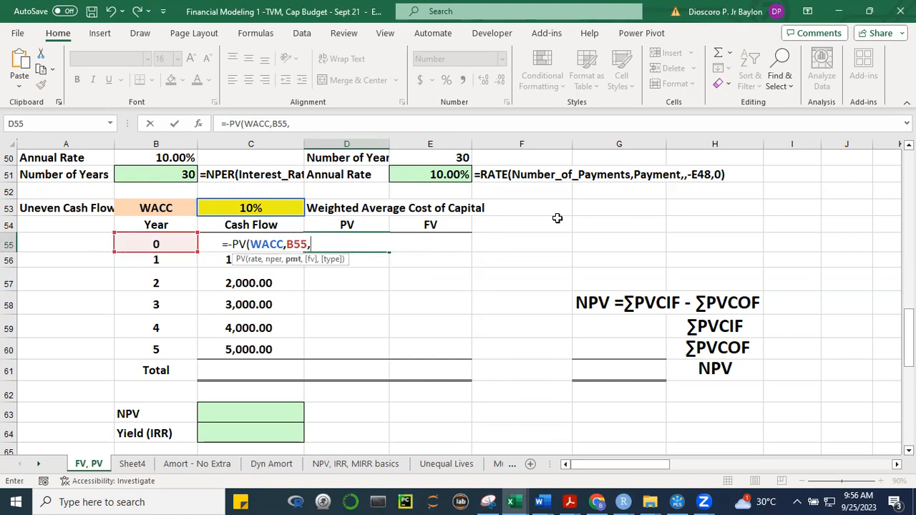
text(,)
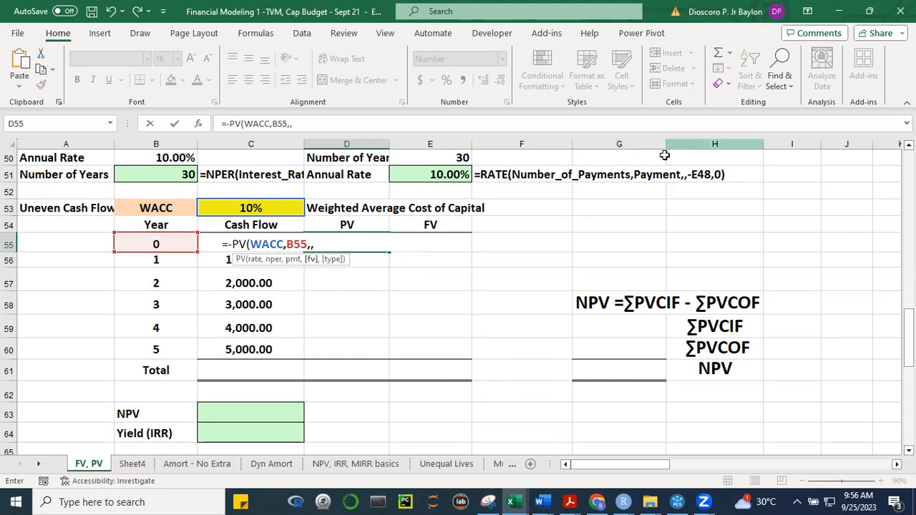
click(216, 262)
key(Up)
text())
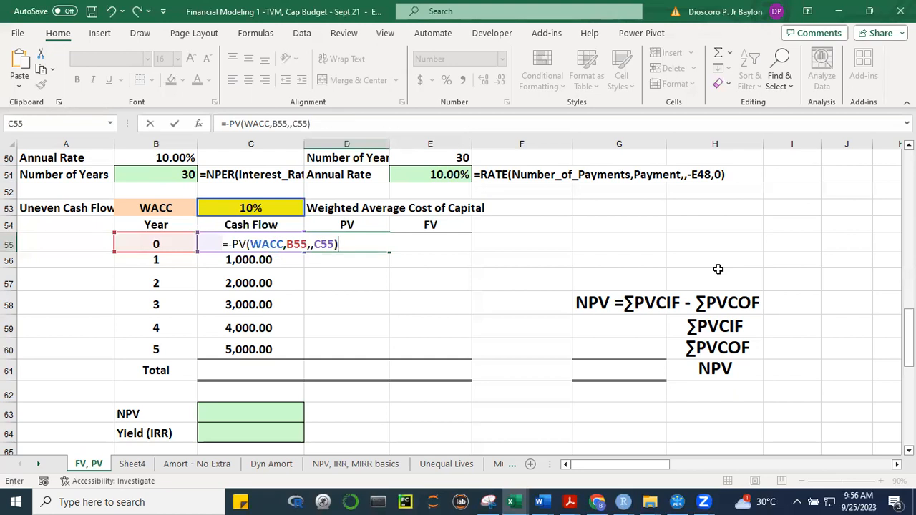
key(ctrl+Return)
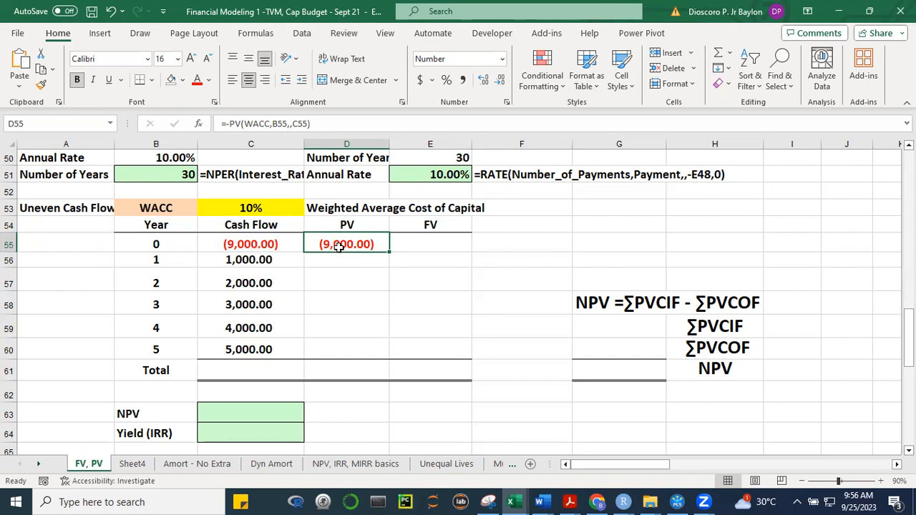
Start the year 0 future value formula in E55 as a negated FV function with the WACC cell C53 as the rate
click(436, 246)
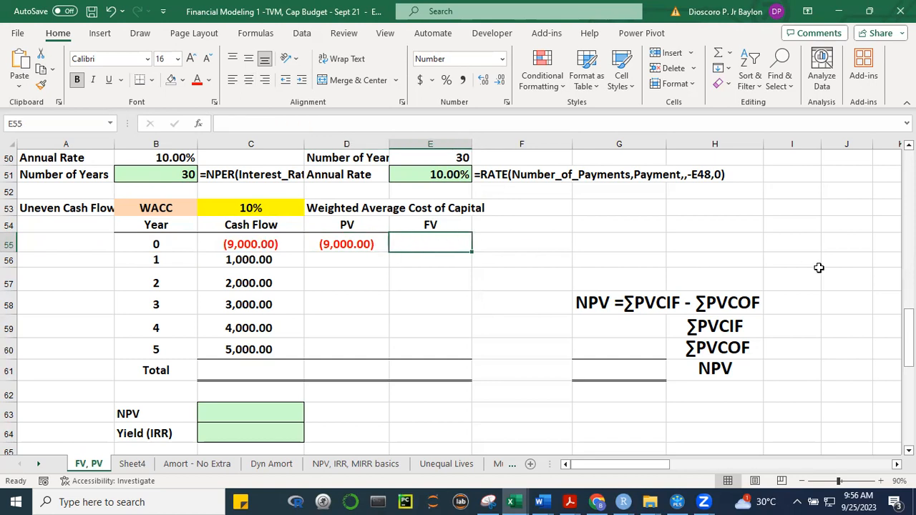
text(=-FV()
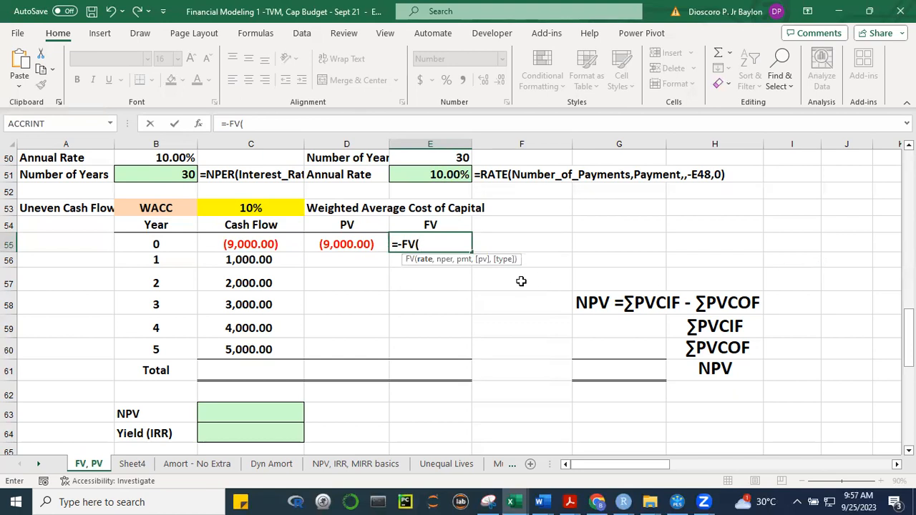
text(WAC)
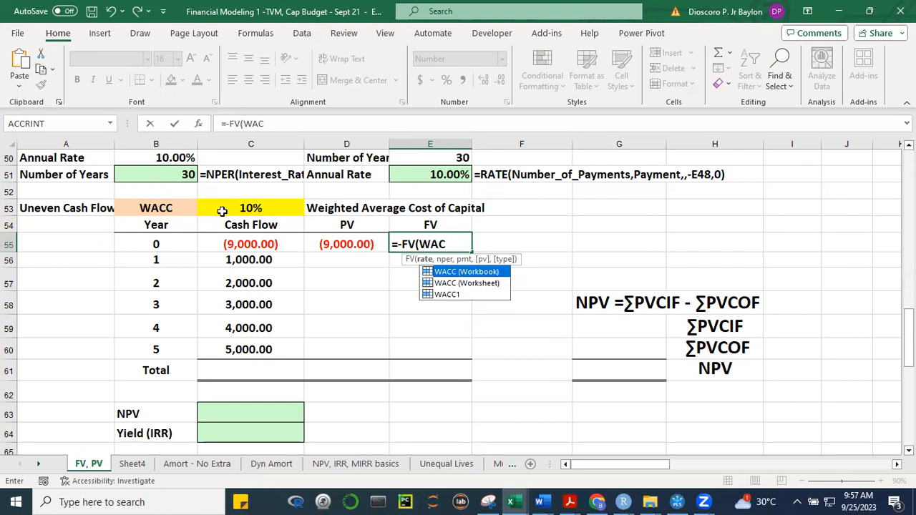
key(Return)
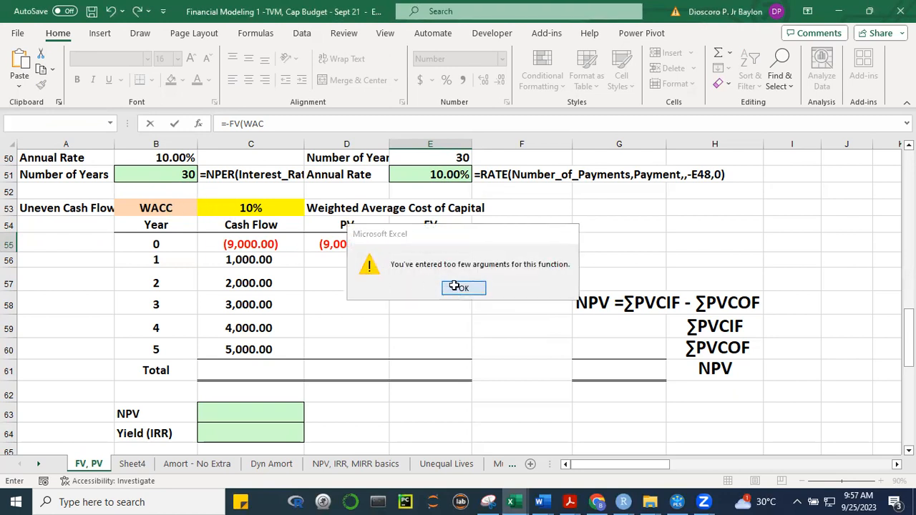
click(462, 288)
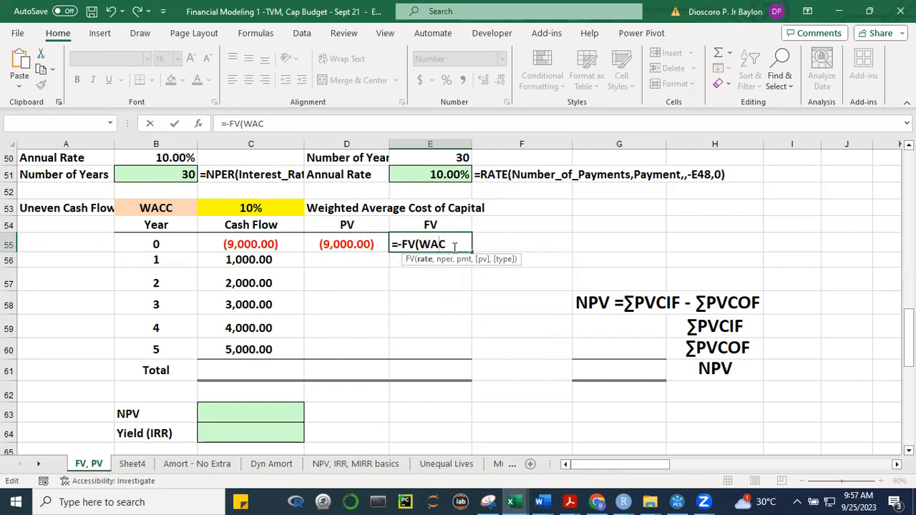
key(BackSpace)
key(BackSpace)
key(BackSpace)
key(BackSpace)
text(()
click(245, 208)
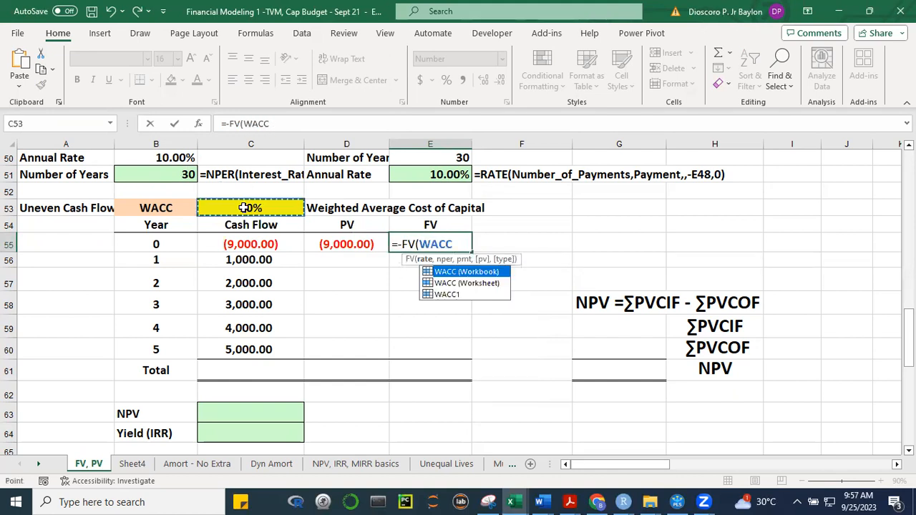
text(,)
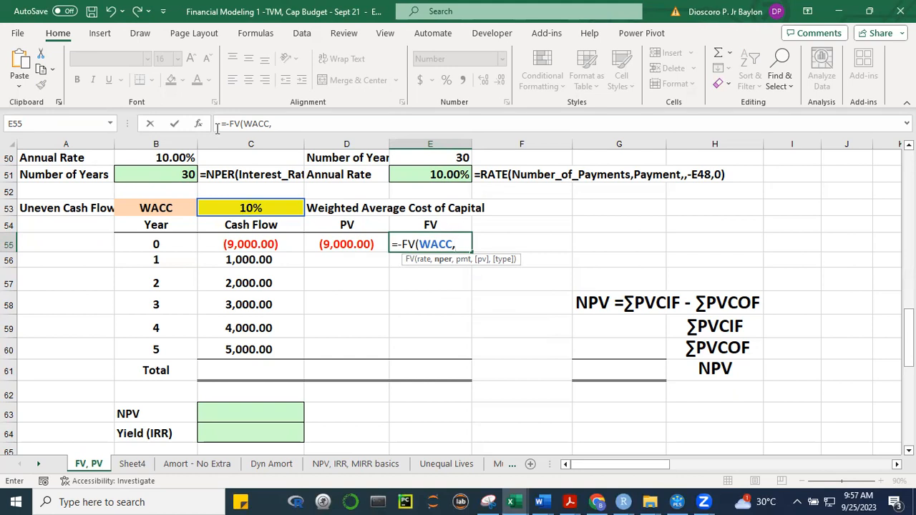
Enter the number of periods in the E55 future value formula as B60-B55, the final year minus the current year
click(170, 62)
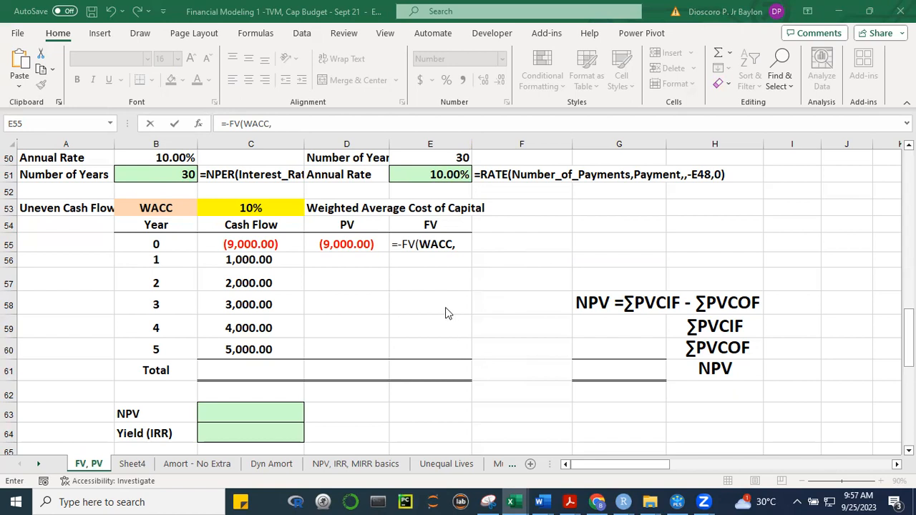
click(441, 242)
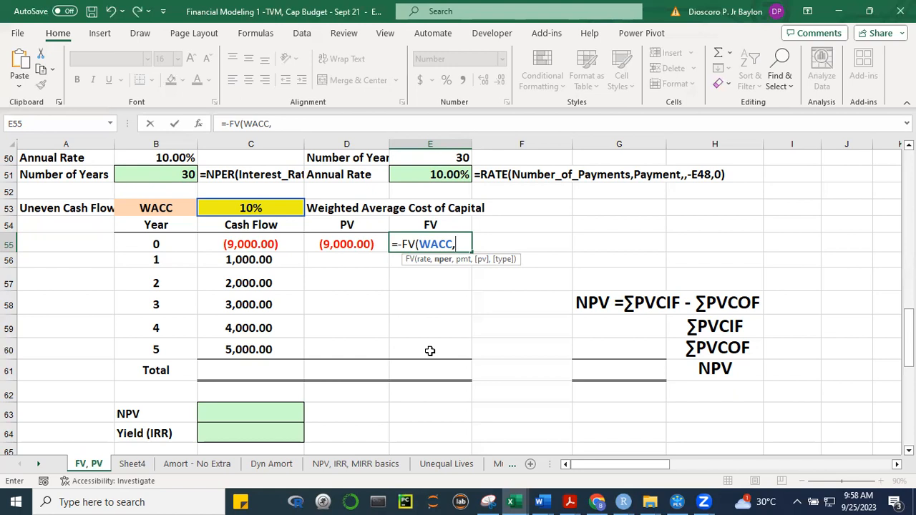
click(464, 243)
click(165, 347)
text(-)
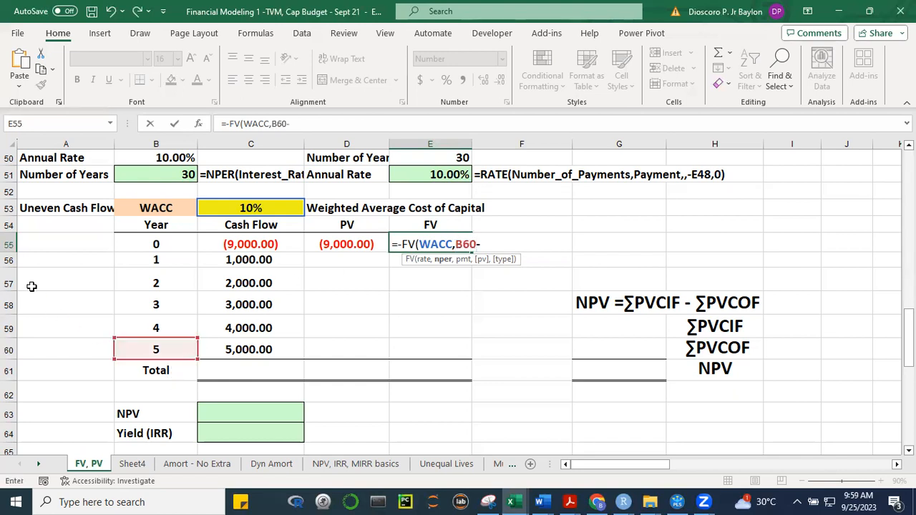
click(173, 244)
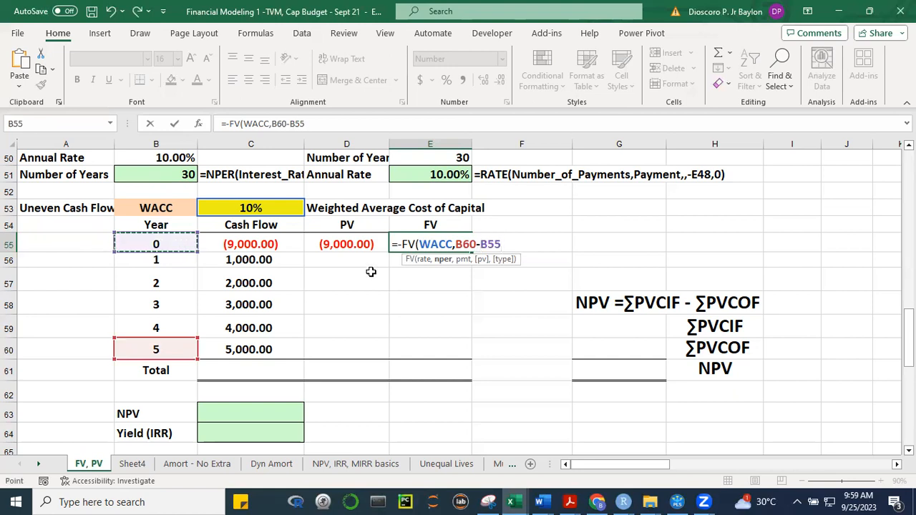
Lock the row of the final year reference in the E55 formula so it reads B$60
click(476, 245)
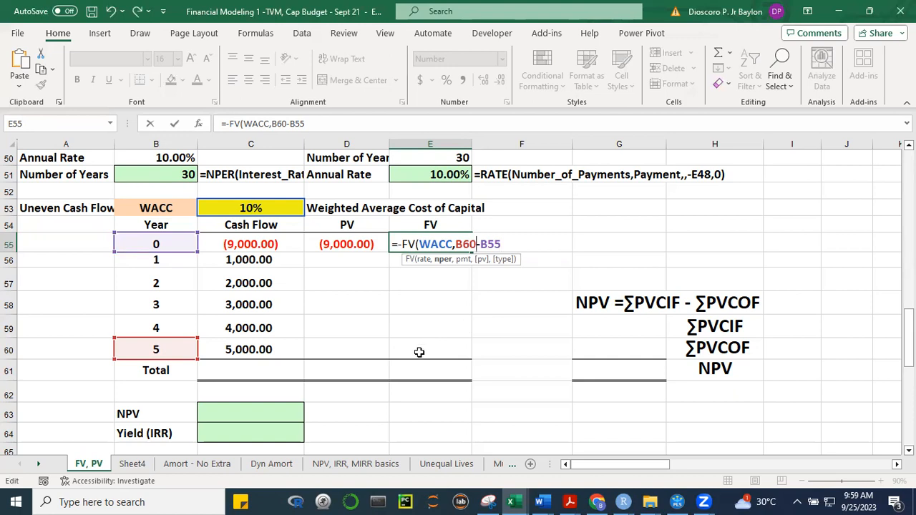
key(F4)
key(F4)
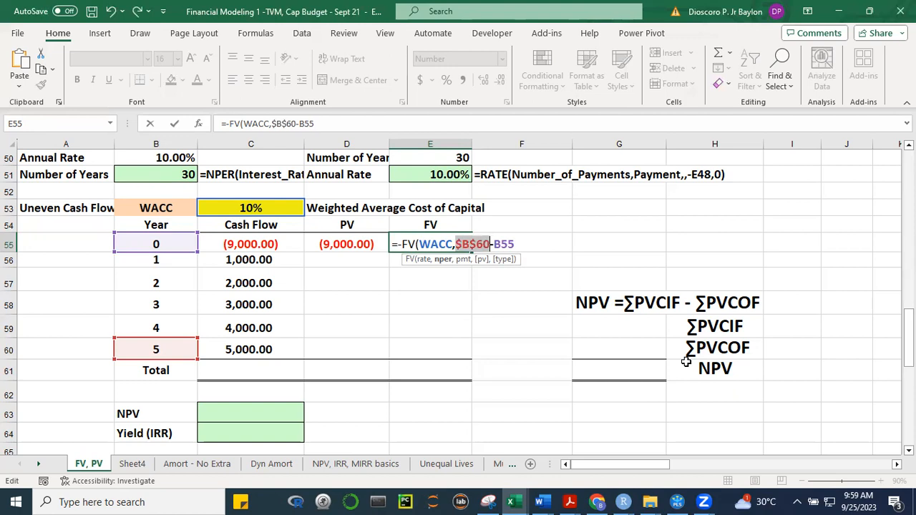
Complete the formula in E55 as =-FV(WACC,B$60-B55,,C55), with no payment and the year 0 cash flow as present value
click(513, 240)
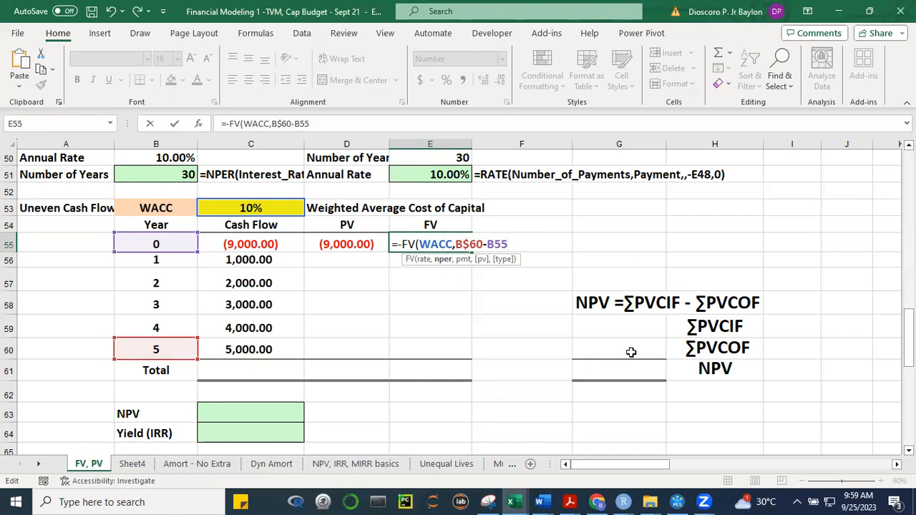
text(,)
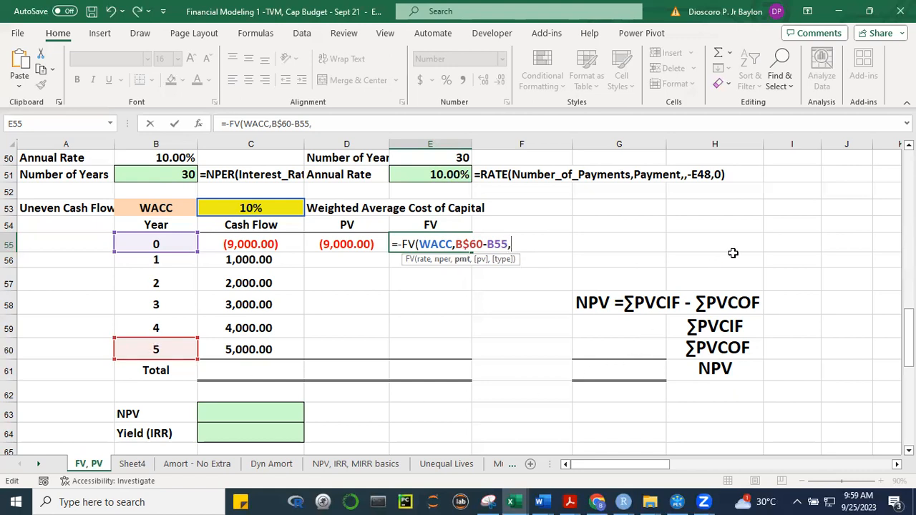
text(,)
click(244, 245)
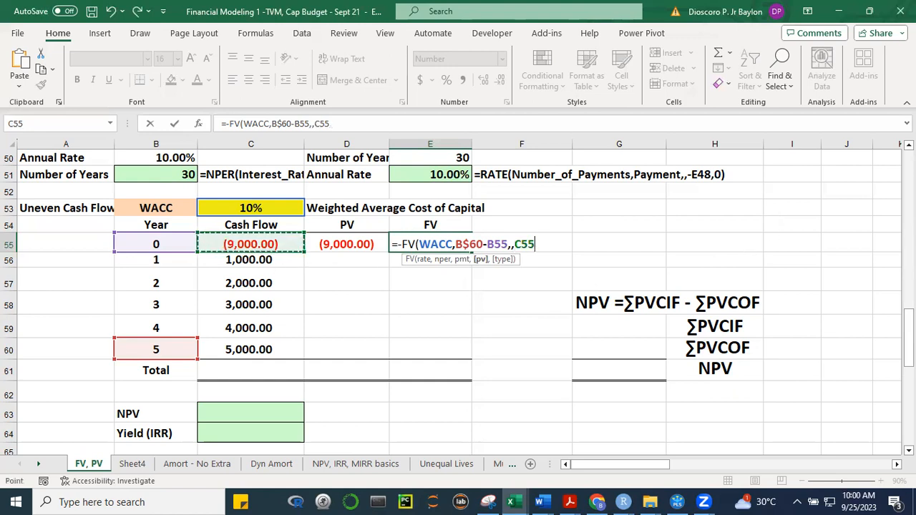
text())
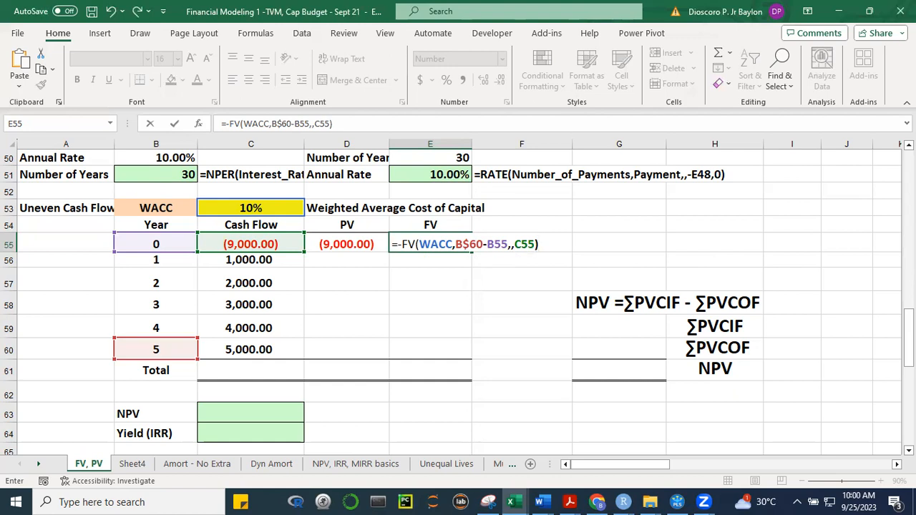
key(ctrl+Return)
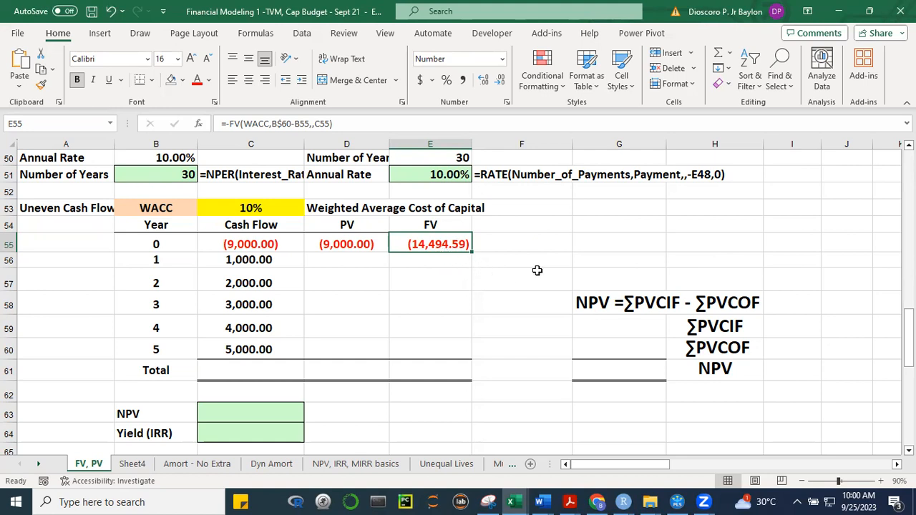
Fill the year 0 PV and FV formulas in D55:E55 down through year 5 in row 60
click(559, 244)
drag(364, 242, 482, 354)
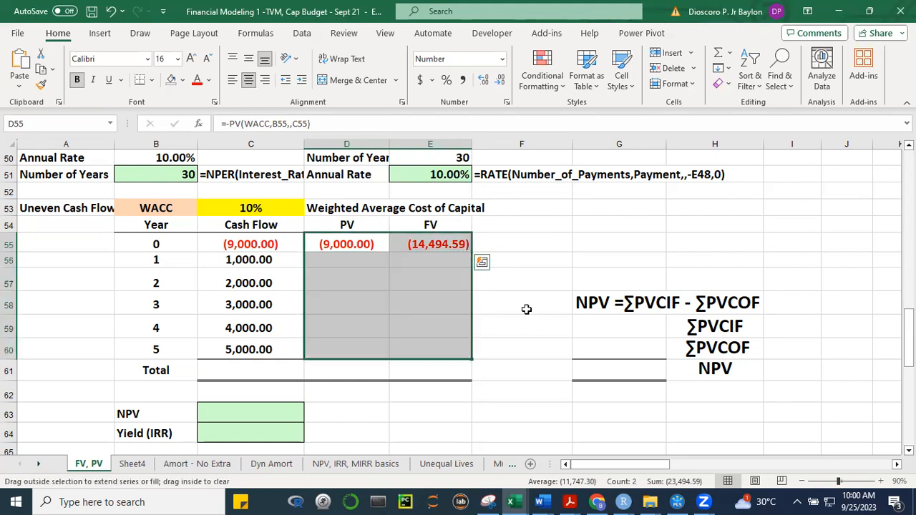
click(742, 258)
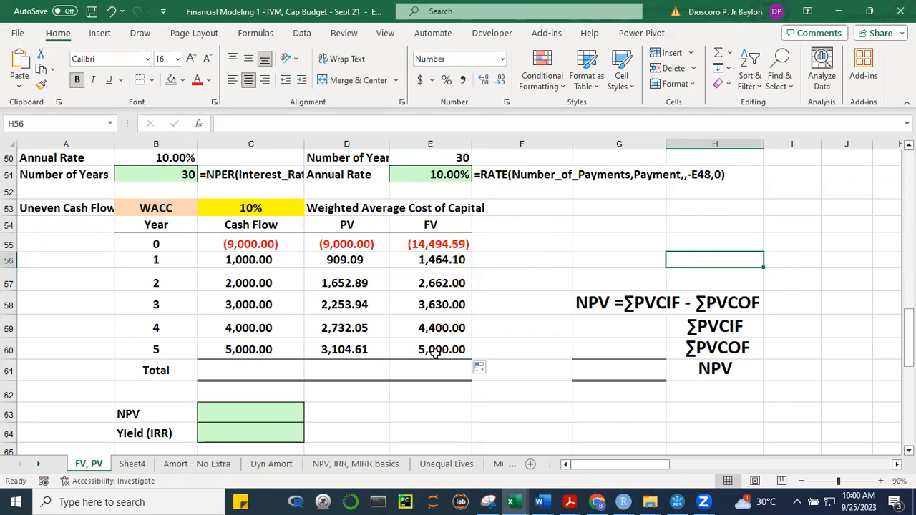
Total the PV column in D61 with =SUM(D55:D60) and copy the sum across to the FV total in E61
click(336, 368)
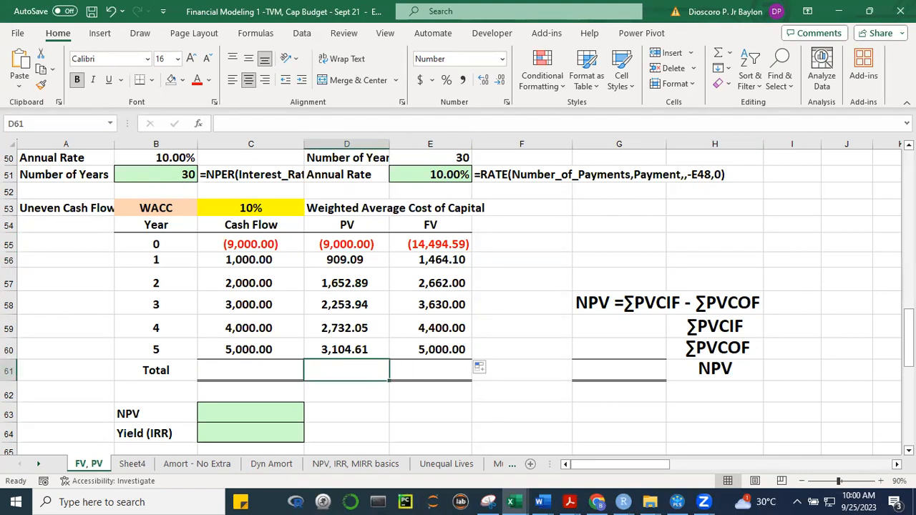
key(alt+equal)
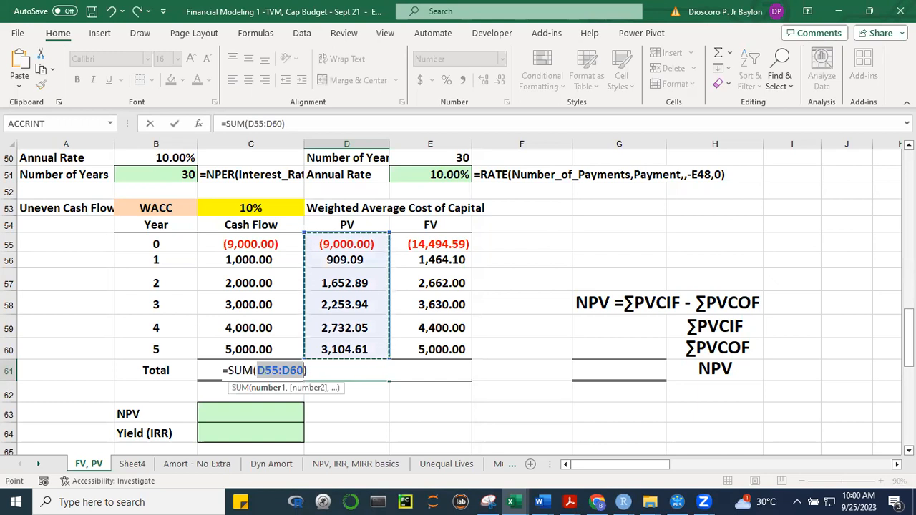
key(ctrl+Return)
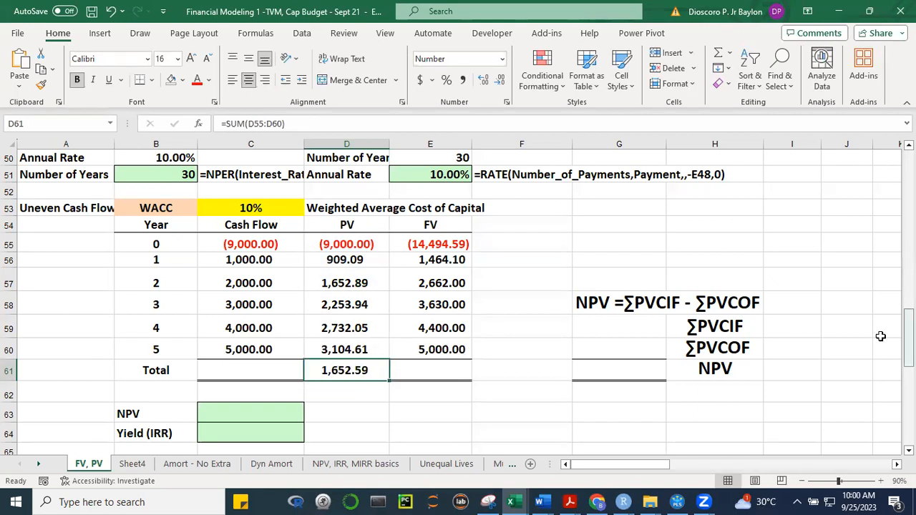
drag(389, 380, 442, 381)
click(551, 247)
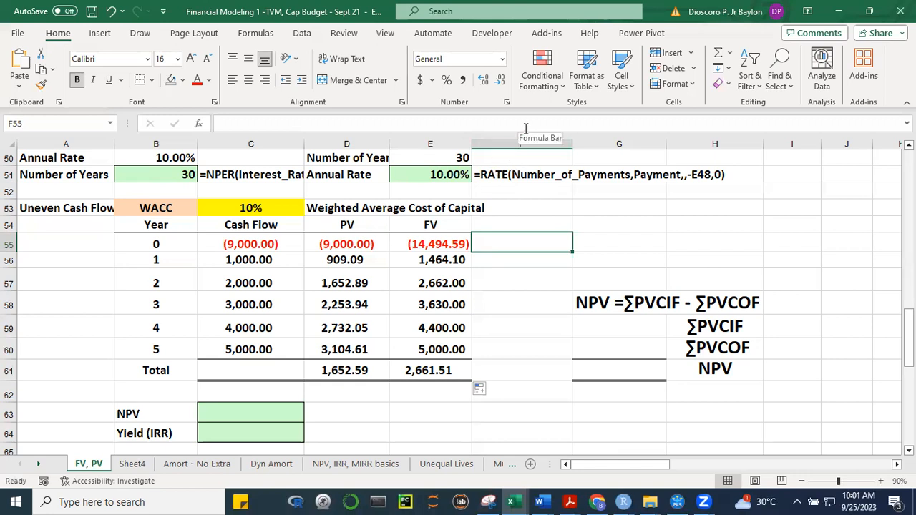
Display the year 0 future value formula as text beside it by entering =FORMULATEXT(E55) in F55
click(462, 127)
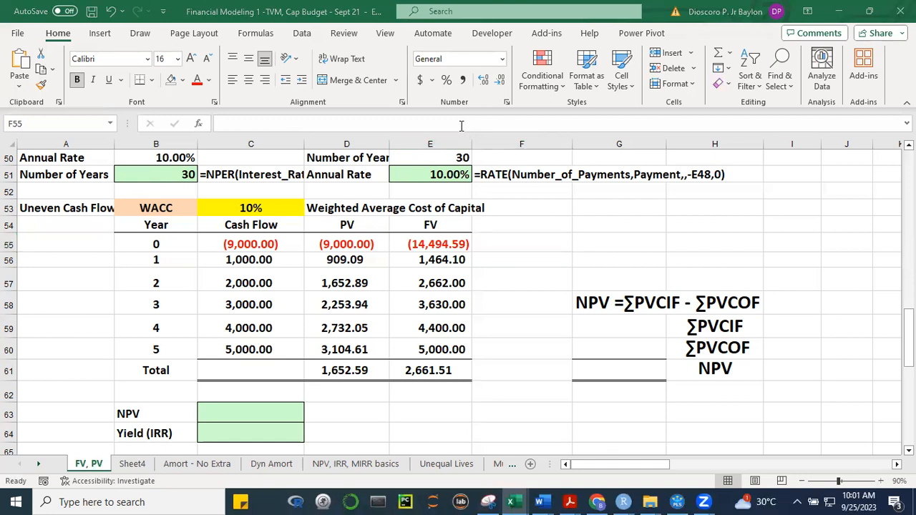
click(445, 242)
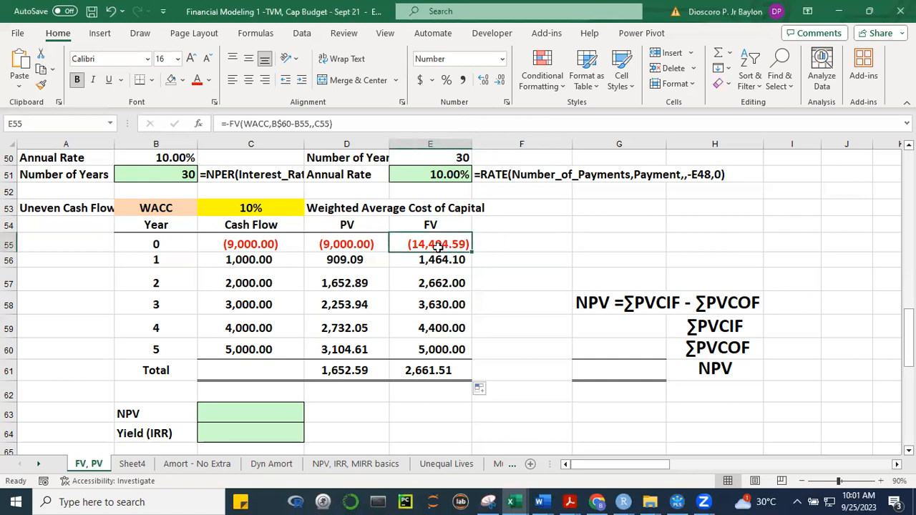
key(F2)
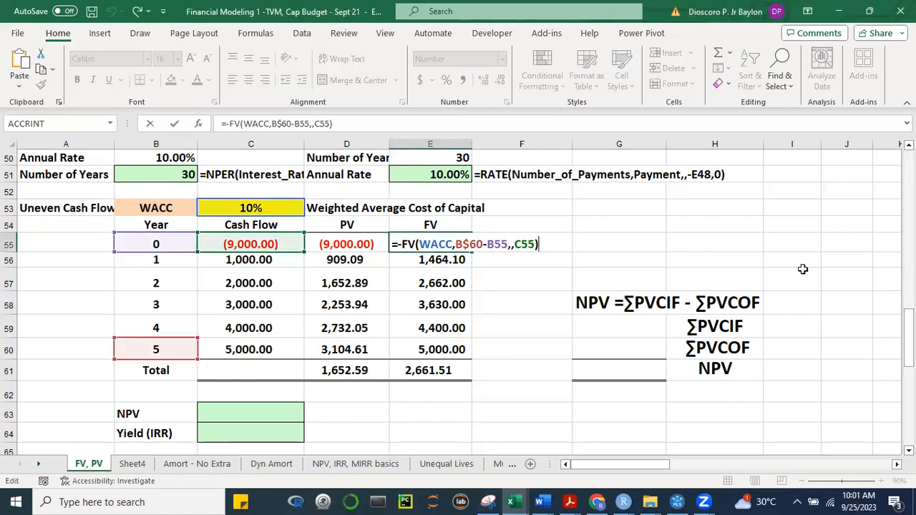
click(552, 242)
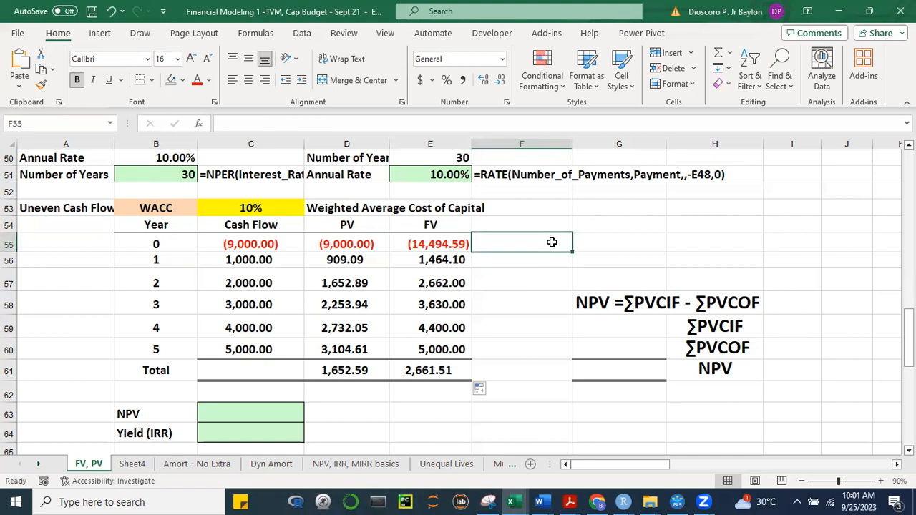
text(=FORM)
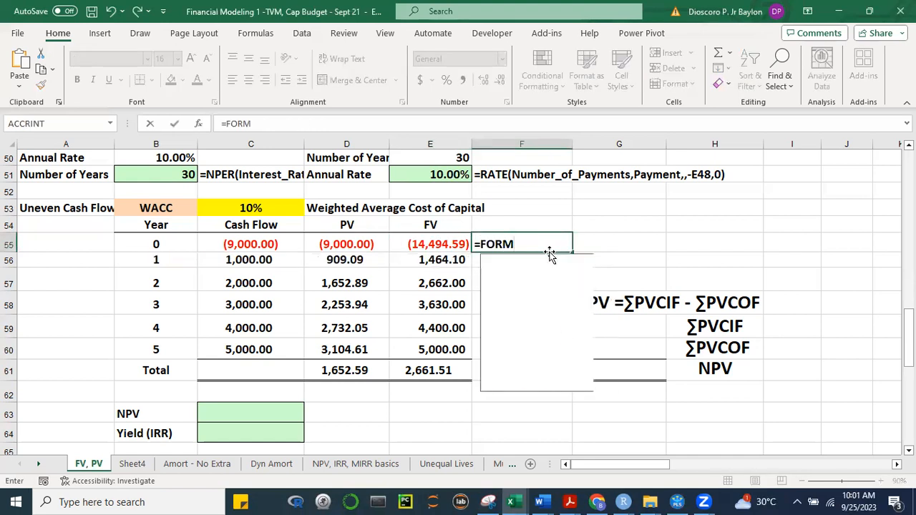
text(U)
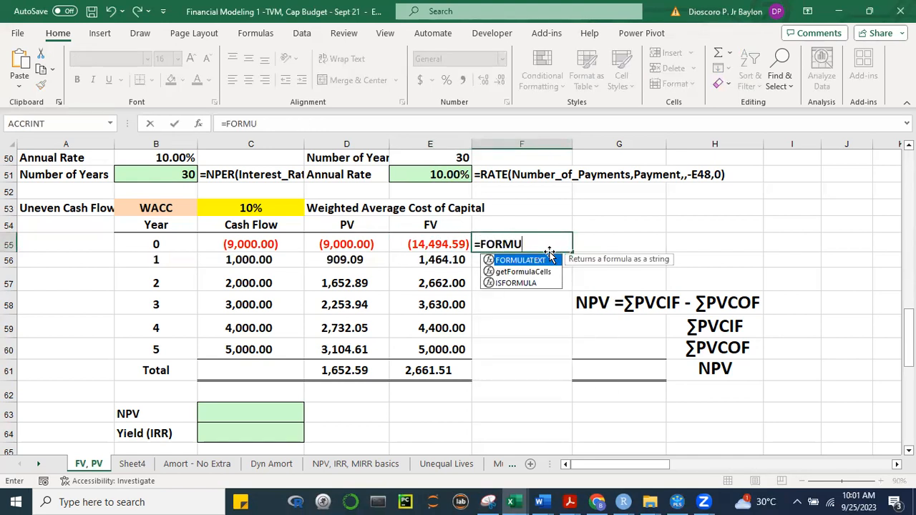
key(Tab)
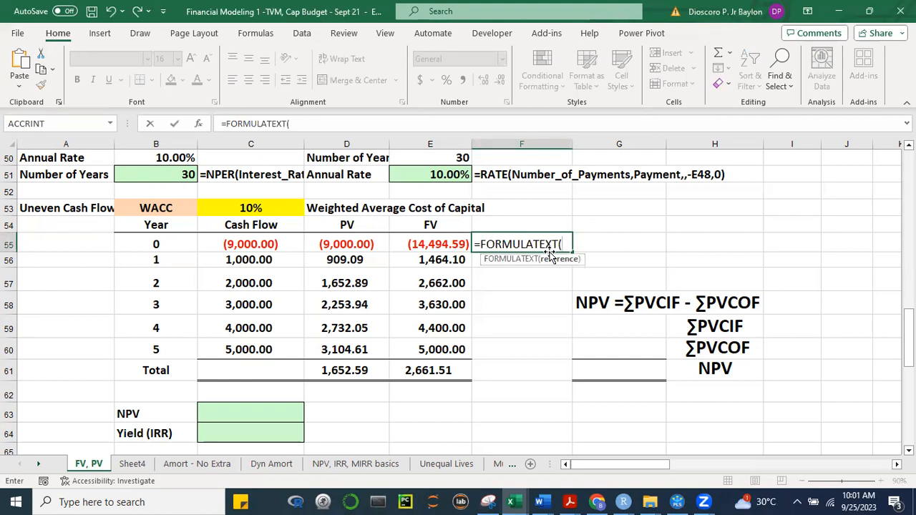
click(442, 244)
text())
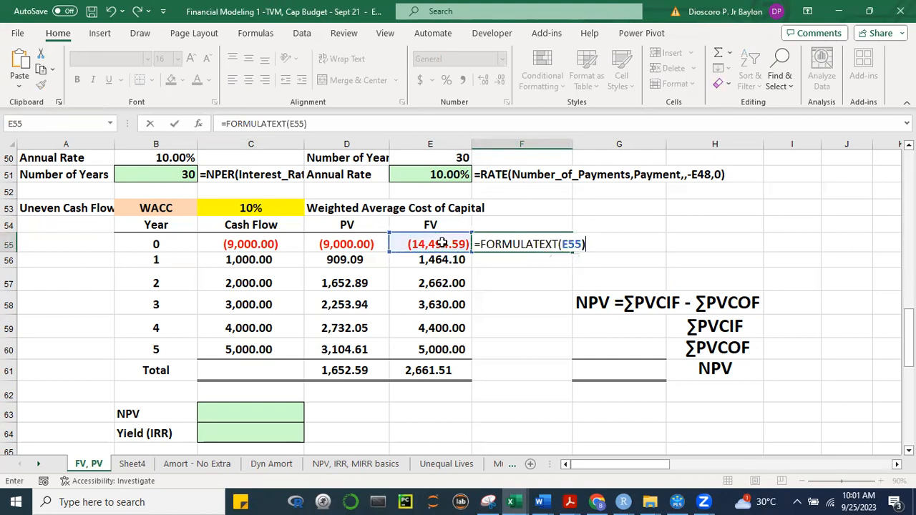
key(Return)
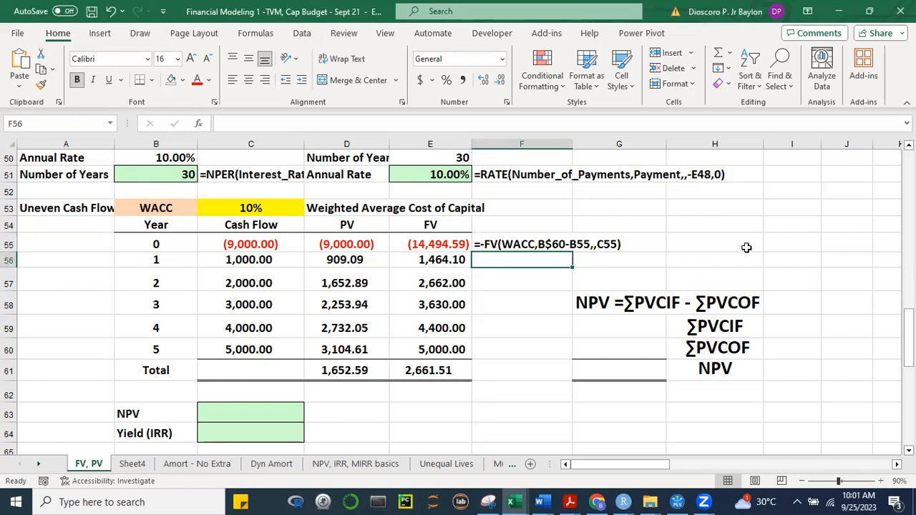
click(746, 248)
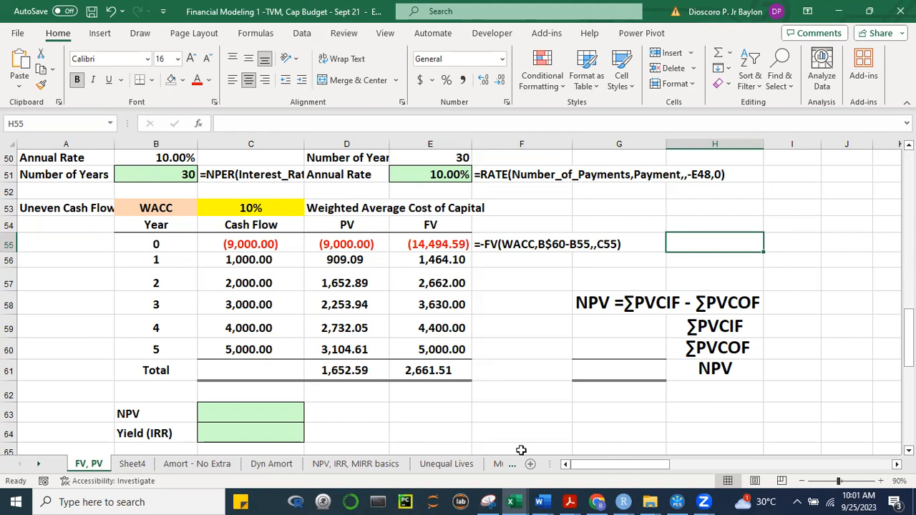
Examine the PV total in D61 and the FV total in E61 of the uneven cash flow table
click(469, 123)
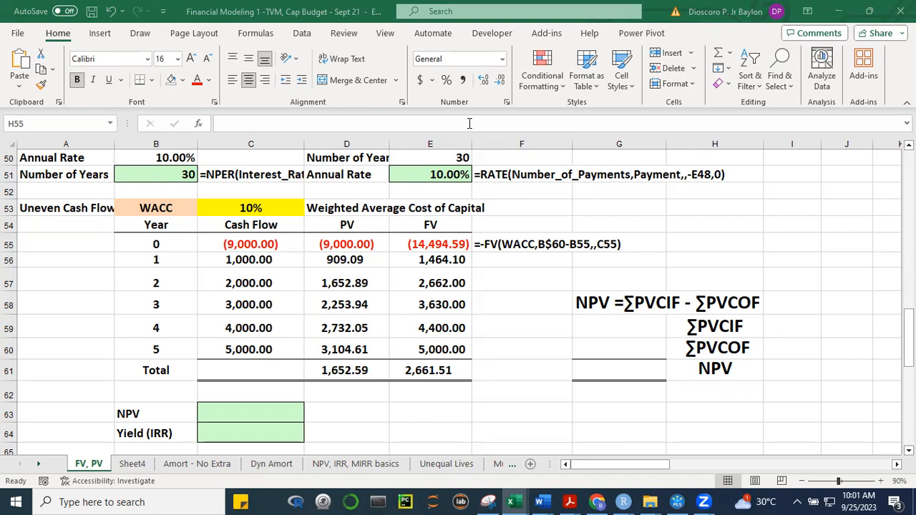
click(392, 403)
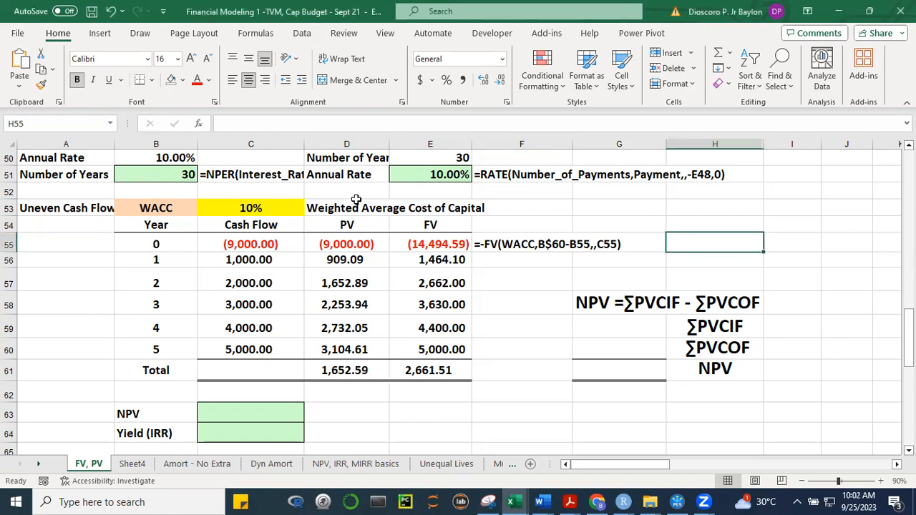
click(353, 368)
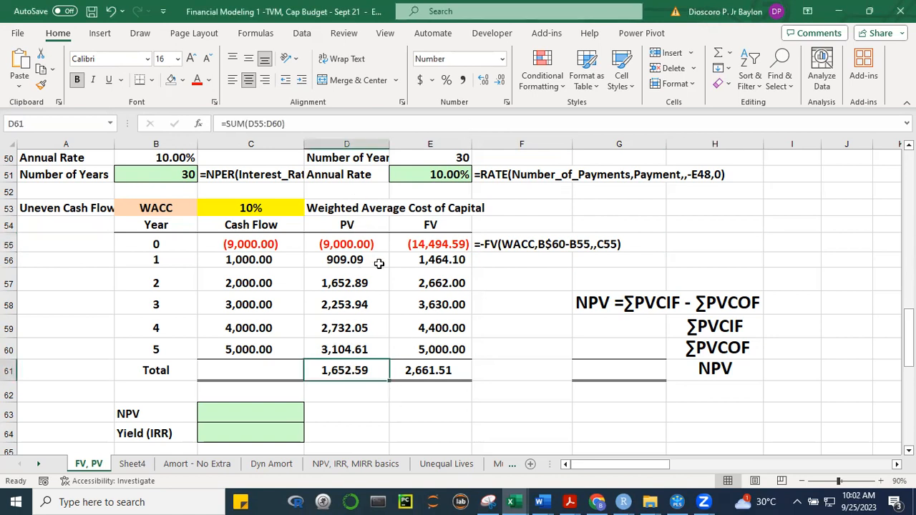
click(435, 369)
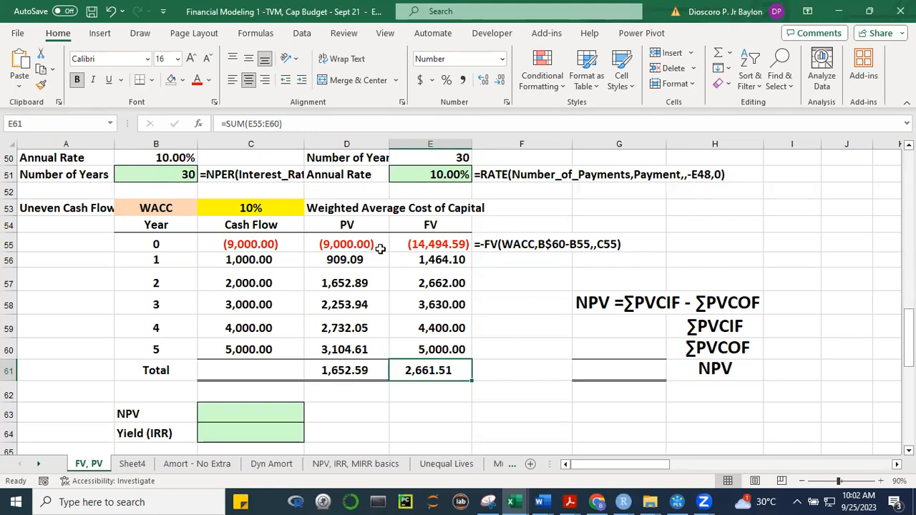
click(363, 369)
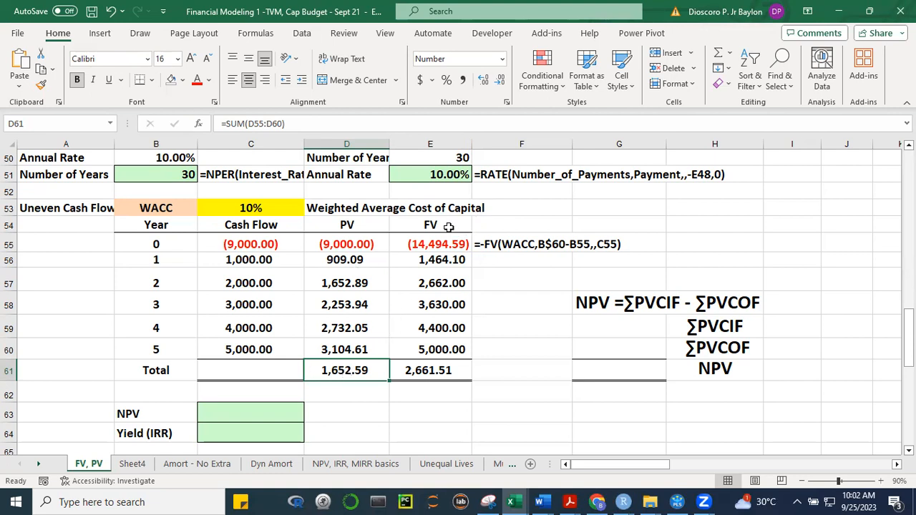
click(434, 395)
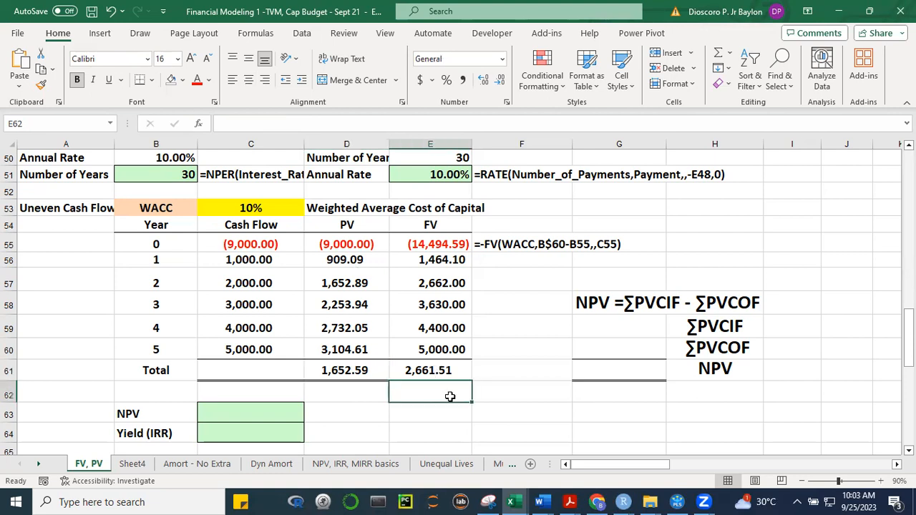
click(356, 370)
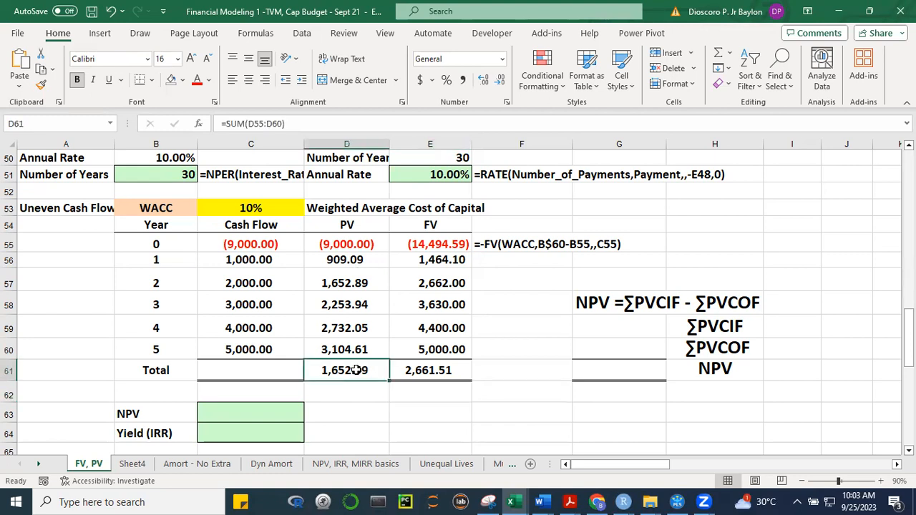
click(428, 394)
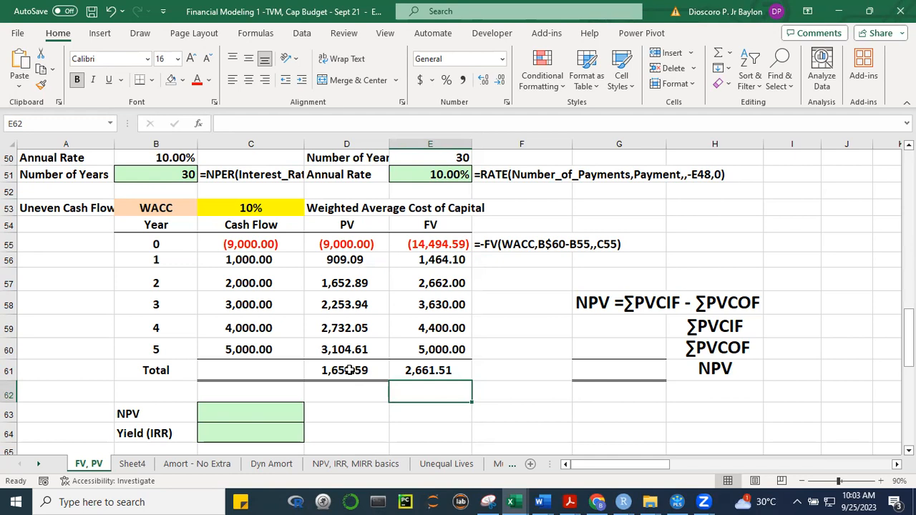
Compute the future value of the PV total below the FV total by entering =-FV(WACC,B60,,D61) in E62
click(350, 370)
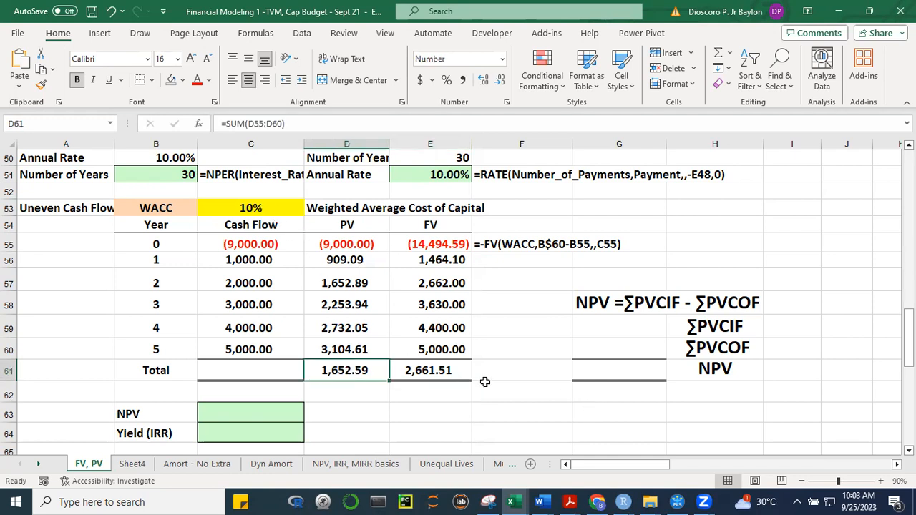
click(434, 391)
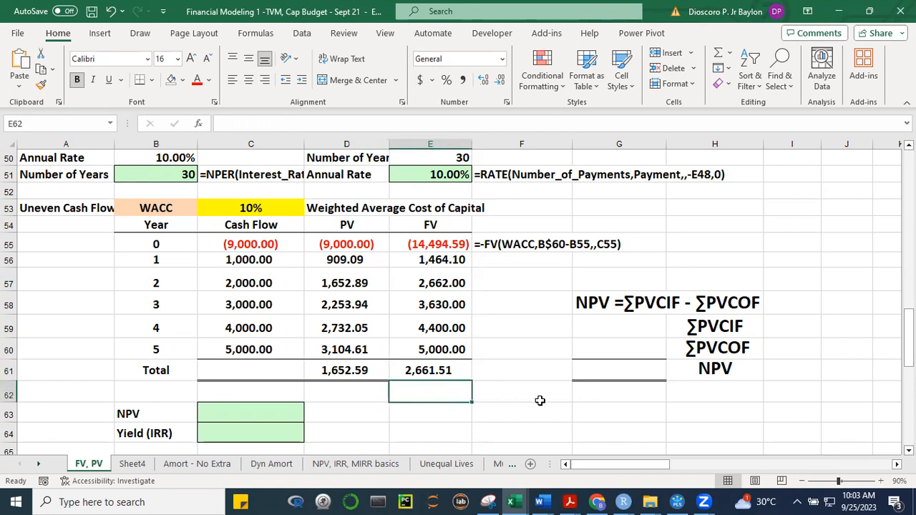
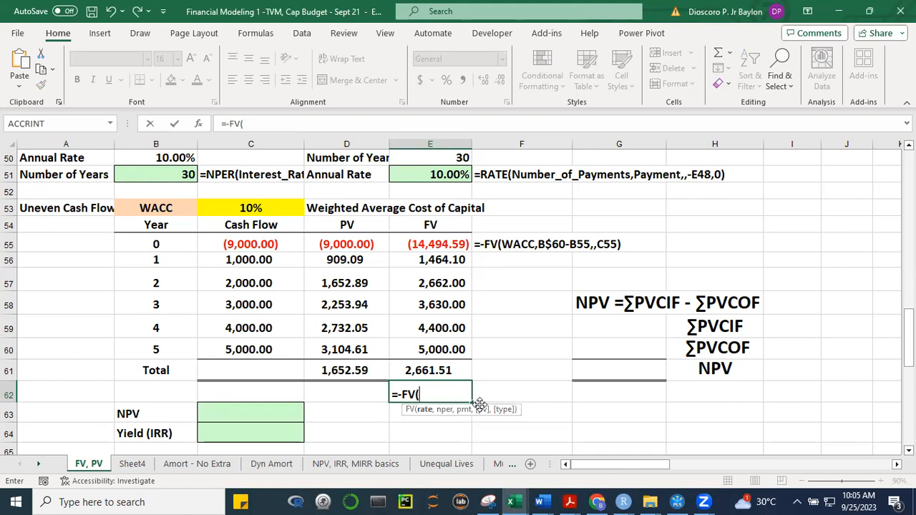
click(250, 212)
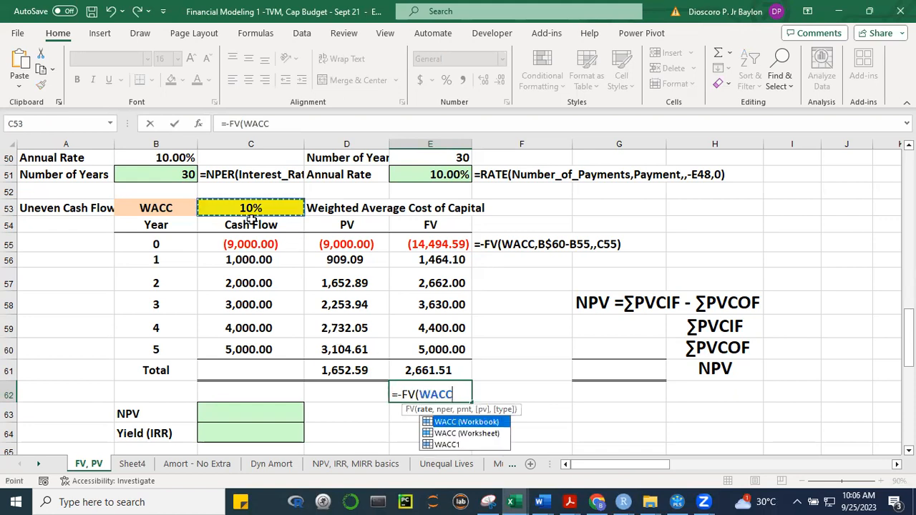
text(,)
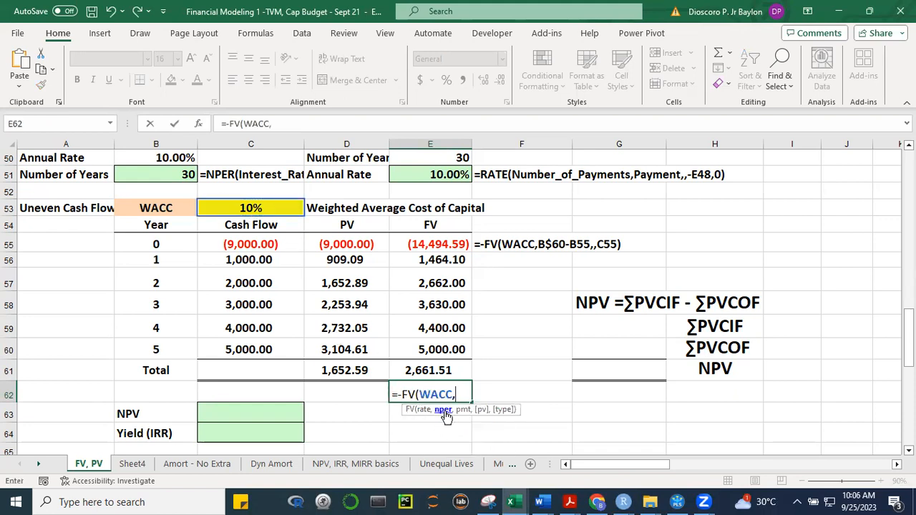
click(159, 349)
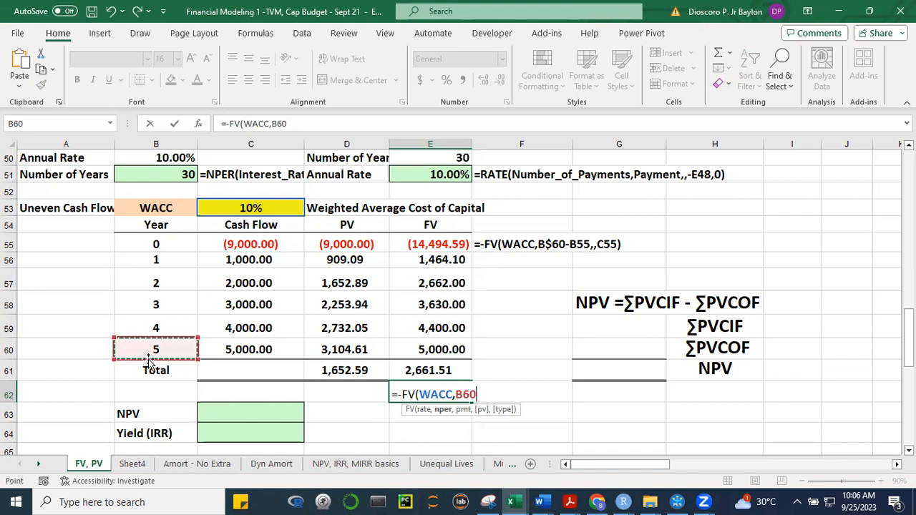
text(,)
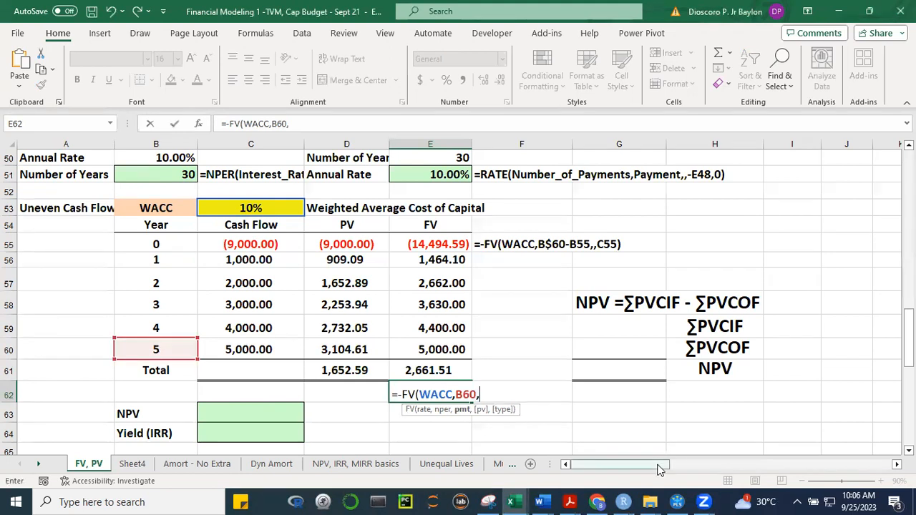
text(,)
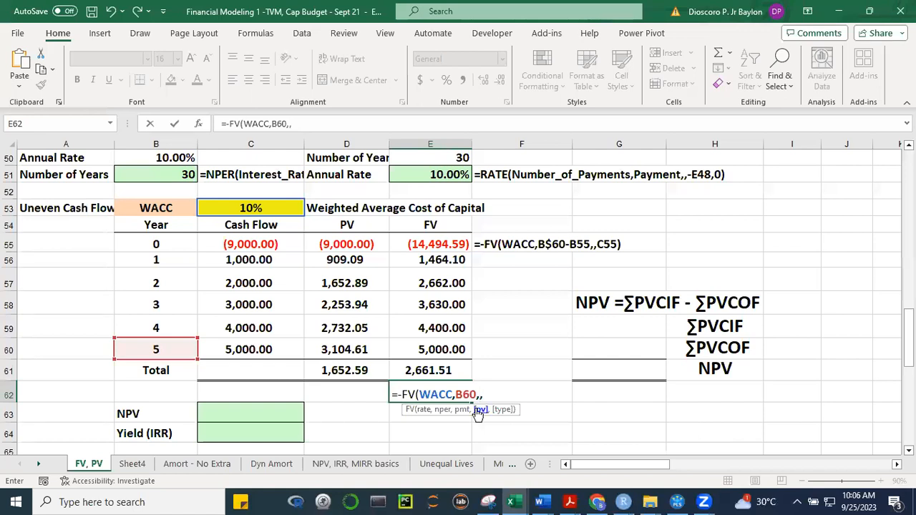
click(336, 370)
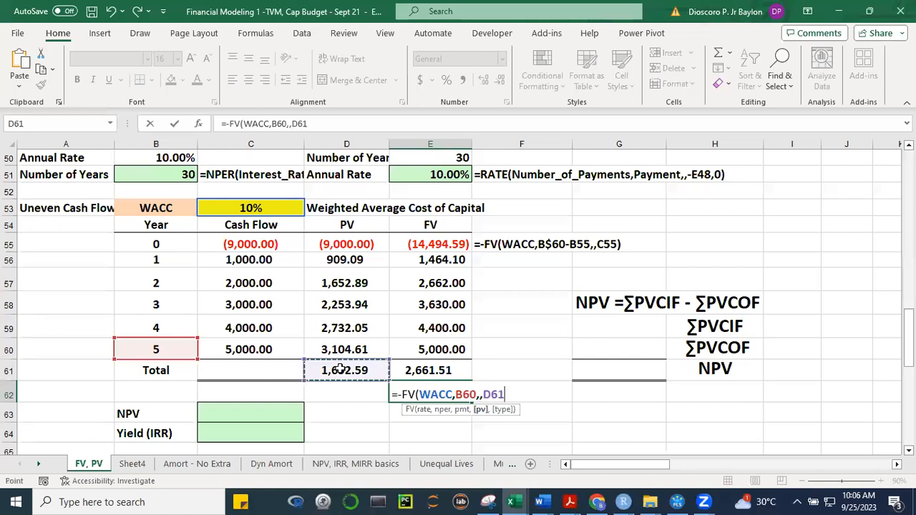
text())
key(ctrl+Return)
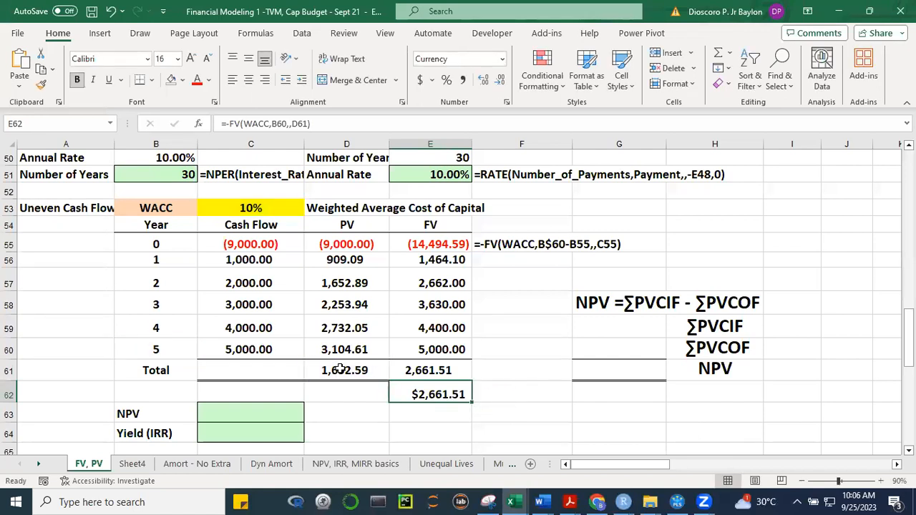
Copy the number formatting and borders of the FV total in E61 onto E62
click(457, 373)
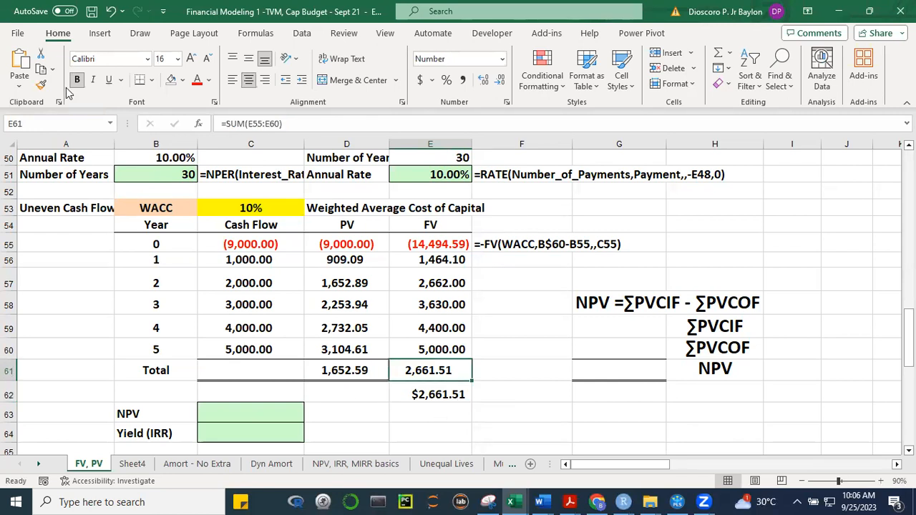
click(41, 85)
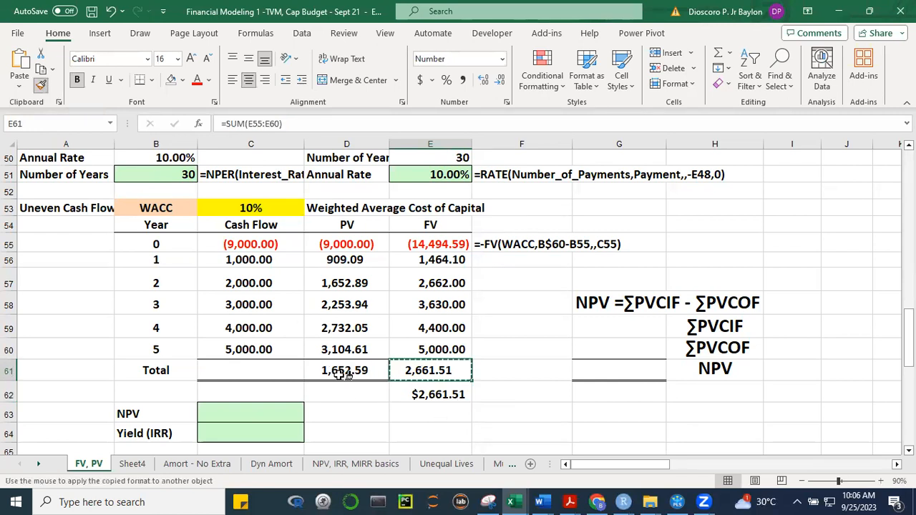
click(442, 394)
click(546, 405)
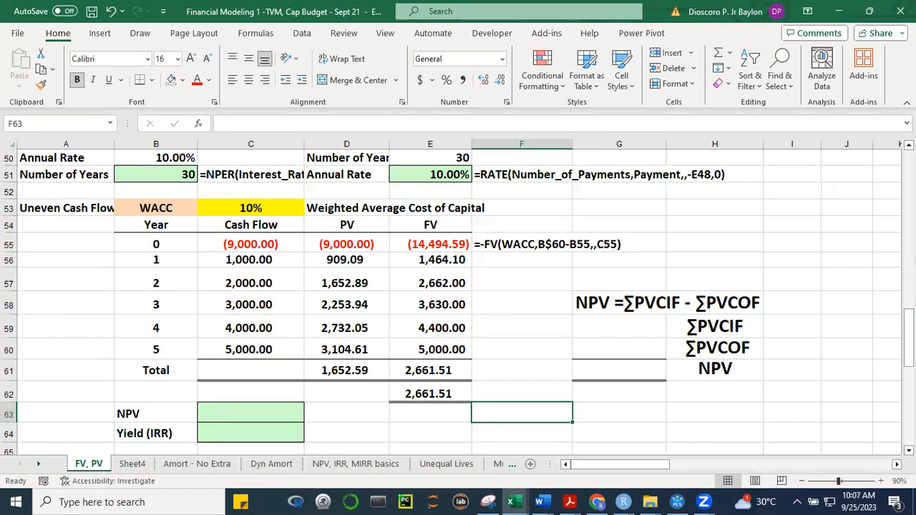
drag(242, 245, 247, 351)
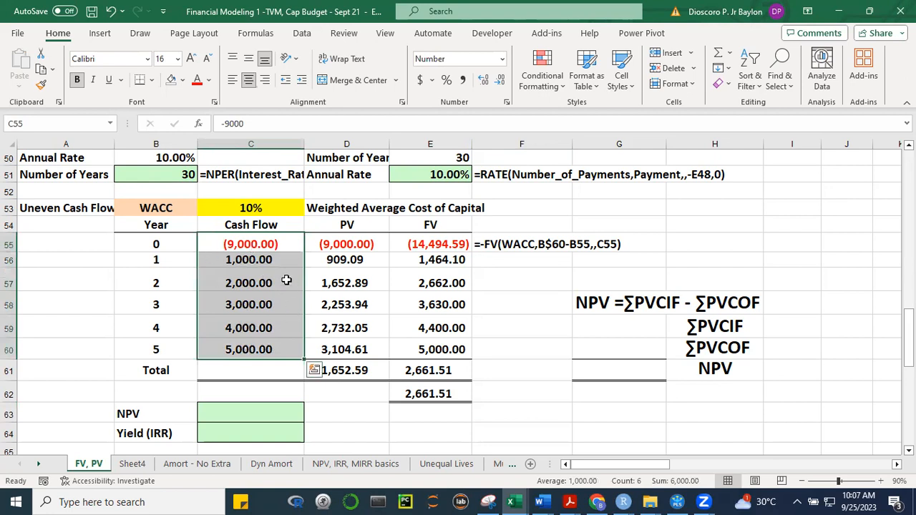
click(360, 371)
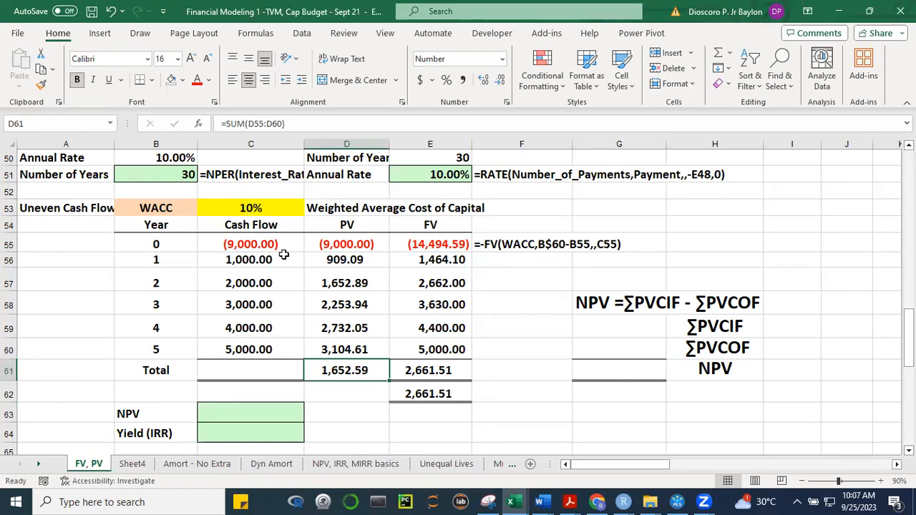
click(486, 139)
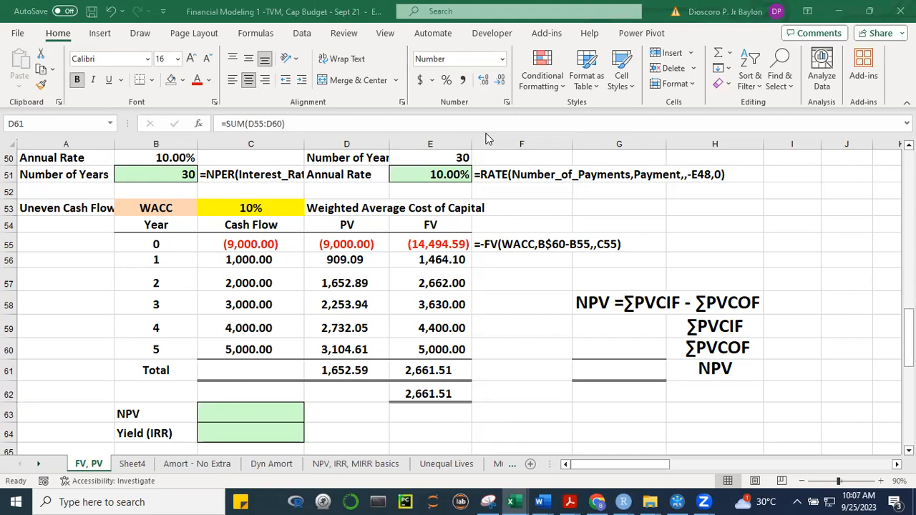
click(165, 347)
click(163, 348)
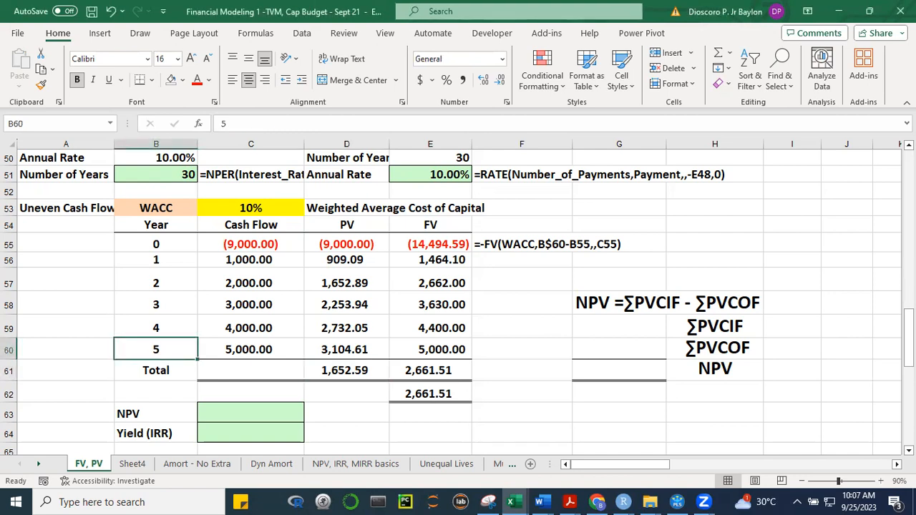
Total the present values of the cash inflows for years 1 to 5 in G59 with =SUM(D56:D60)
click(584, 303)
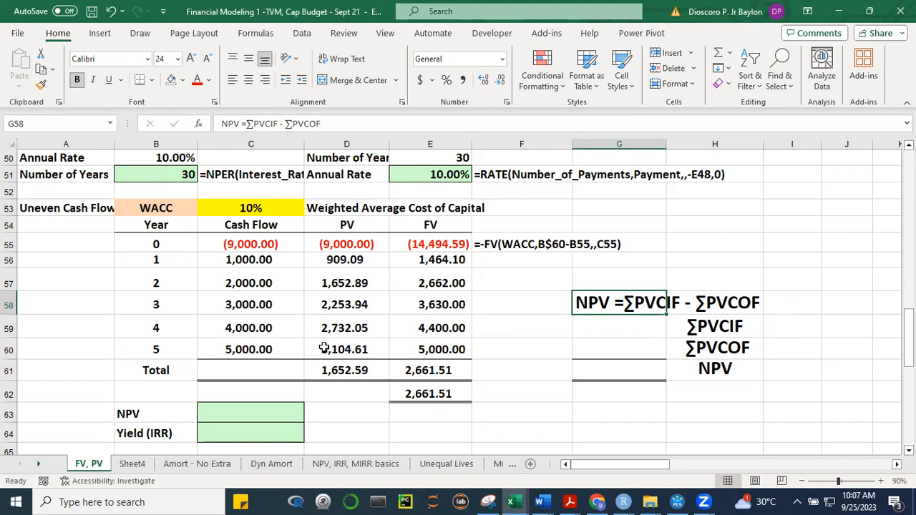
click(604, 329)
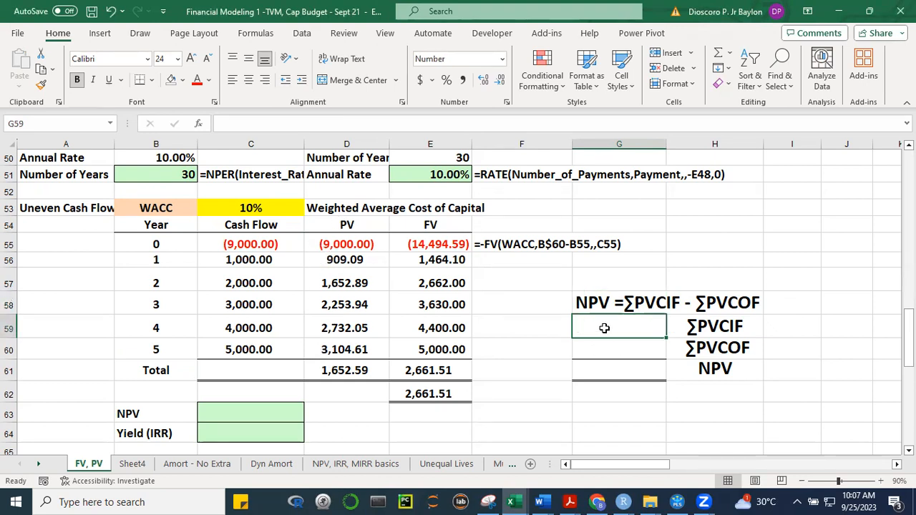
text(=)
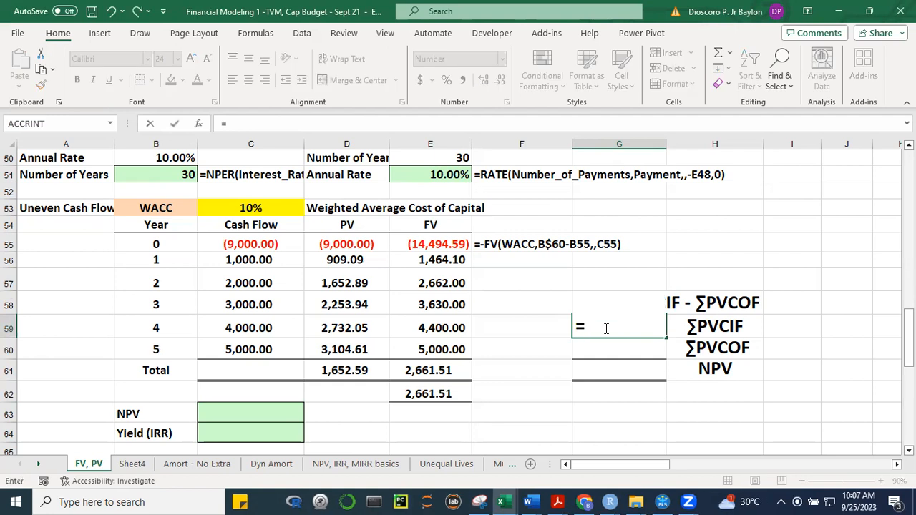
text(sum()
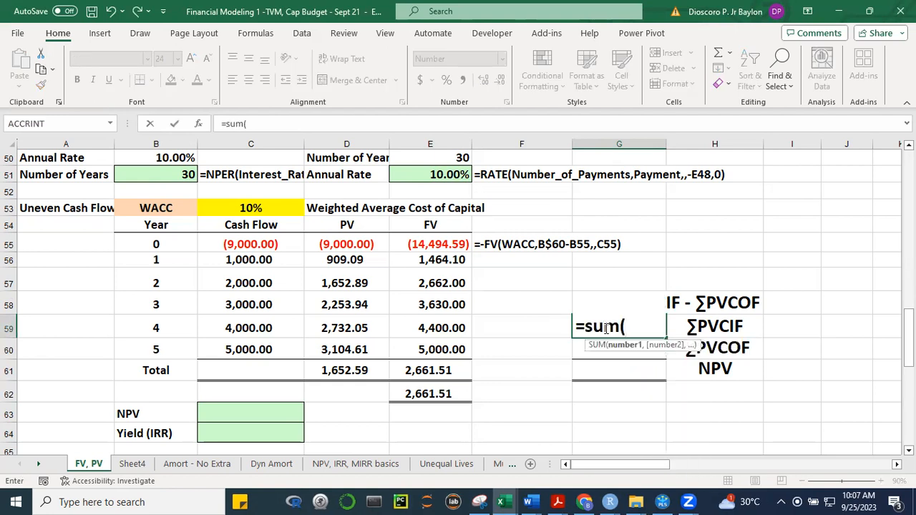
drag(360, 261, 349, 349)
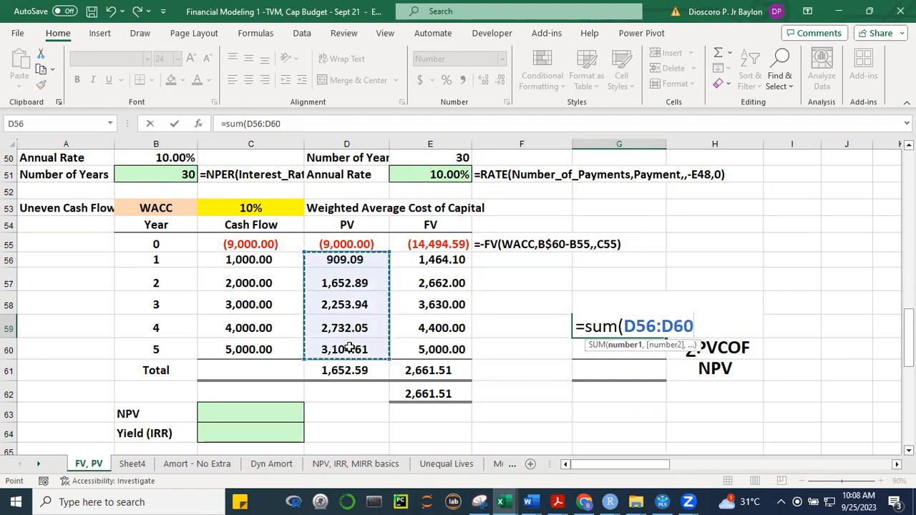
text())
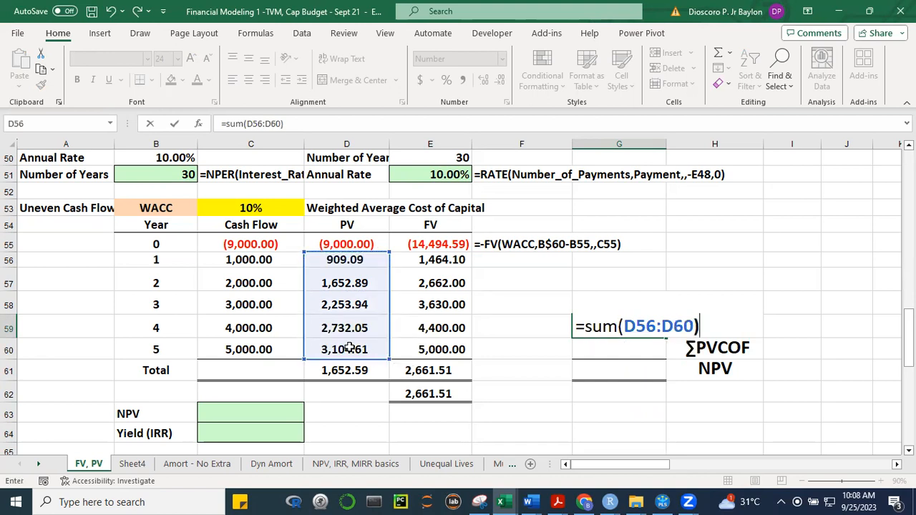
key(ctrl+Return)
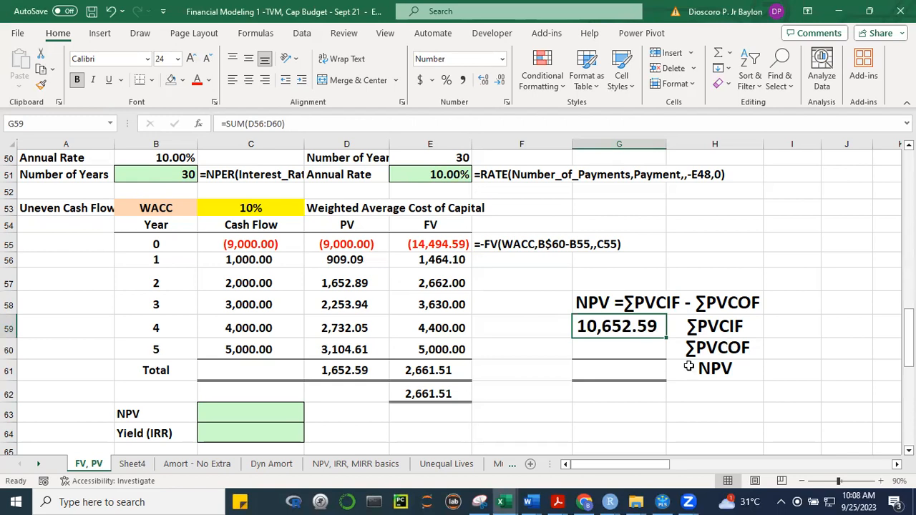
Link the present value of the cash outflow beside ∑PVCOF by entering =D55 in G60
click(624, 351)
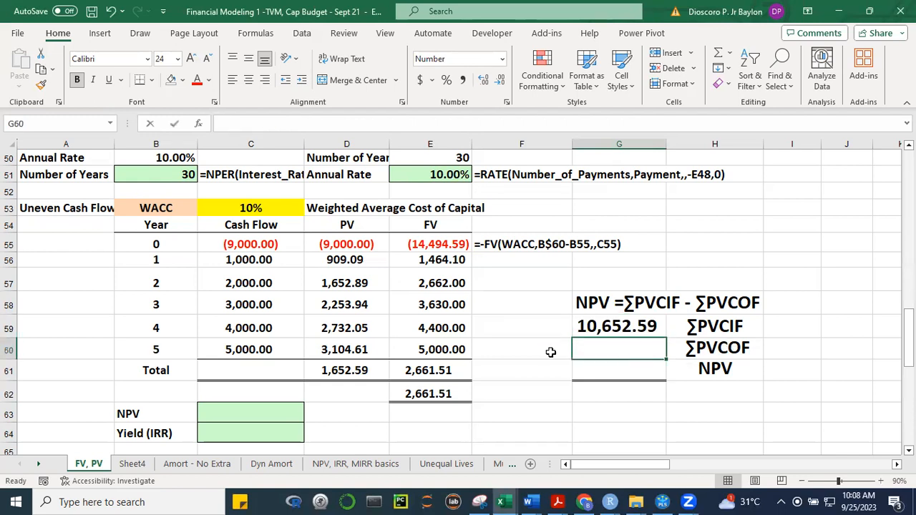
text(=)
click(336, 244)
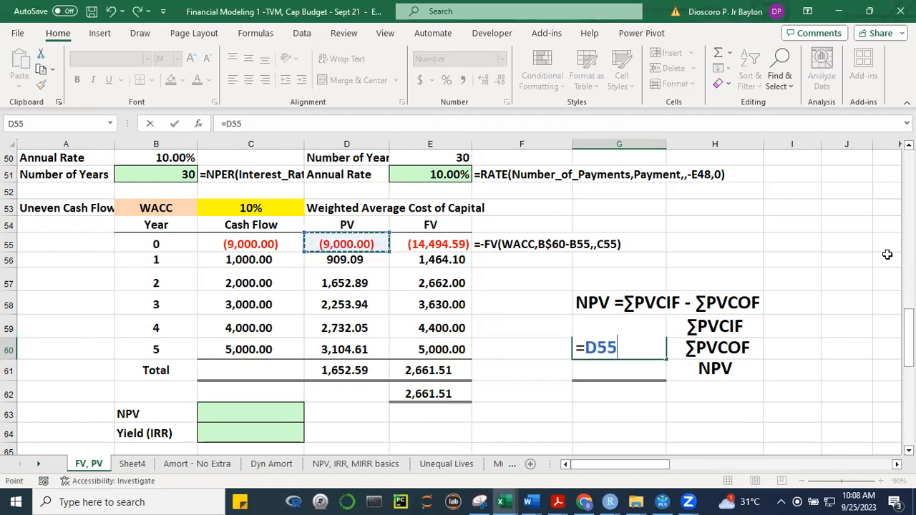
key(Return)
click(841, 253)
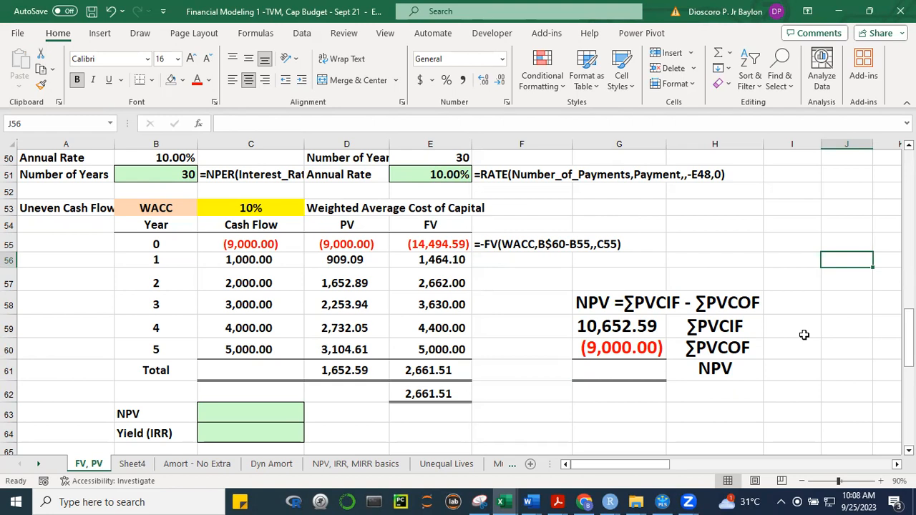
Calculate the NPV in G61 by adding the inflow and outflow present values with =SUM(G59:G60)
click(640, 371)
text(=)
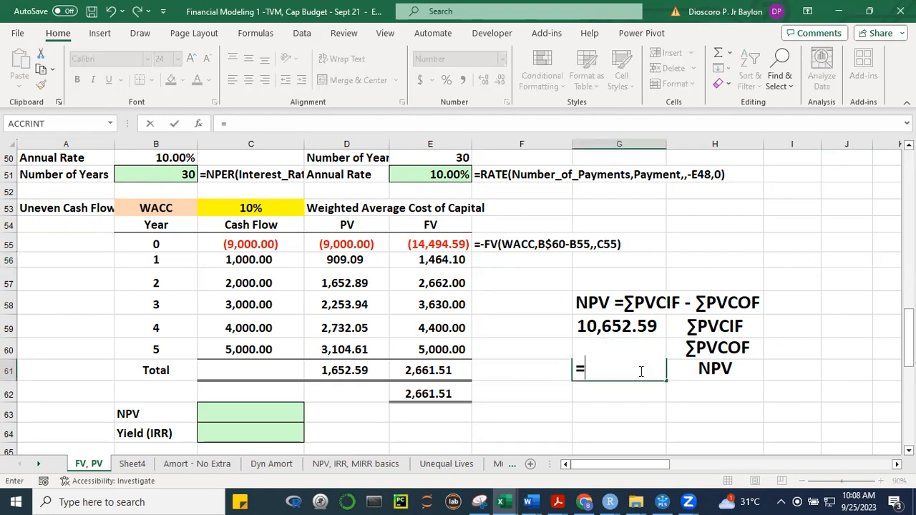
text(SUM()
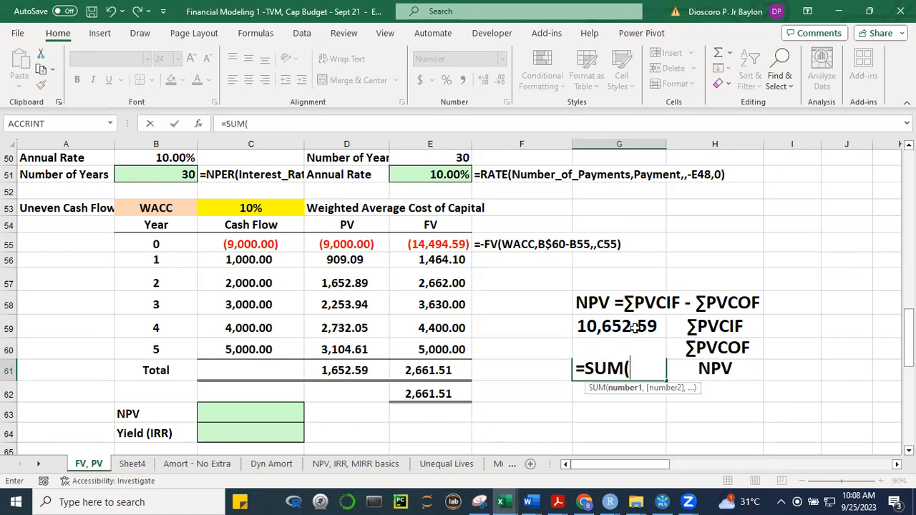
drag(633, 331, 636, 345)
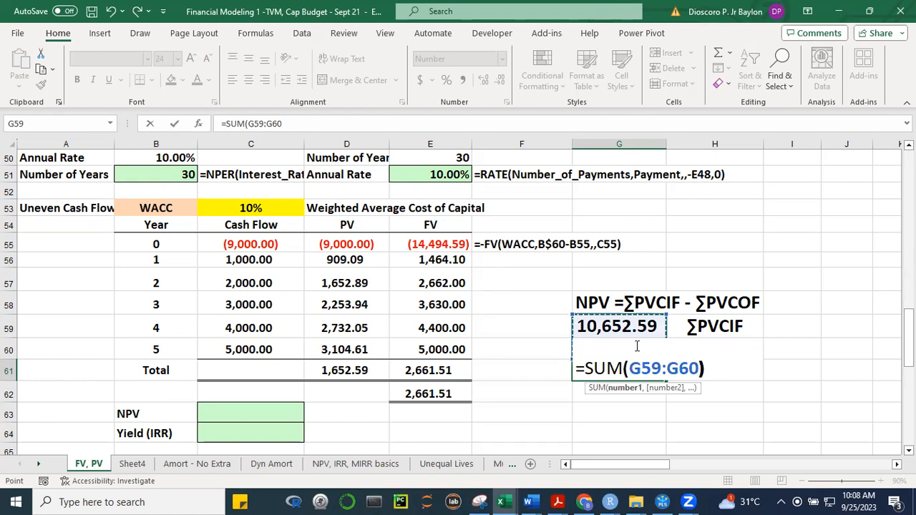
key(ctrl+Return)
click(644, 430)
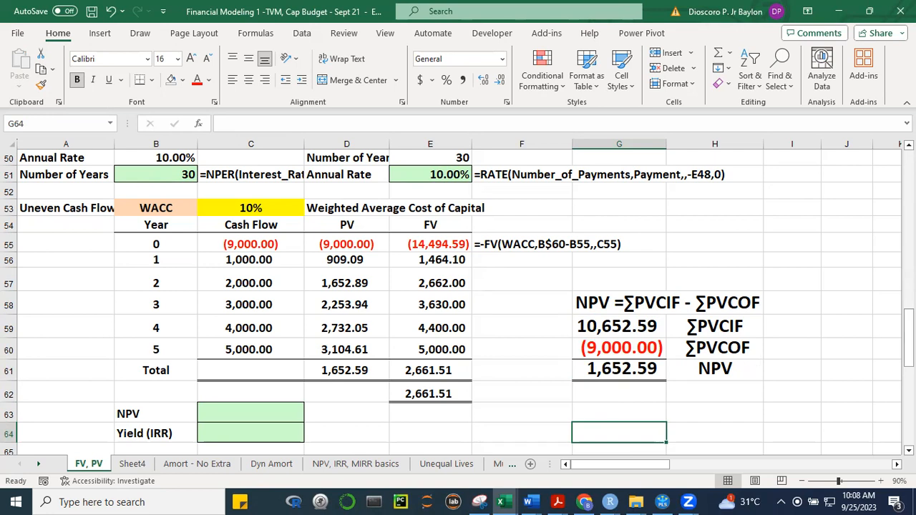
drag(909, 337, 909, 346)
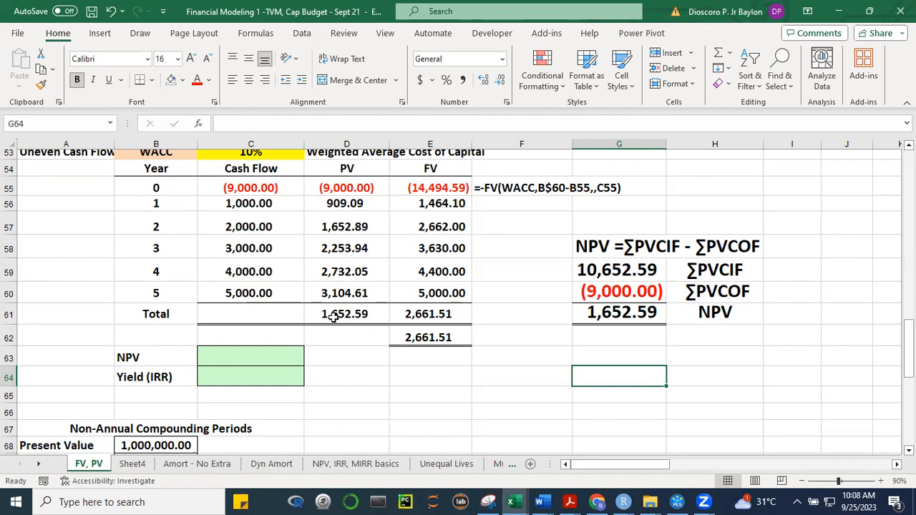
click(277, 356)
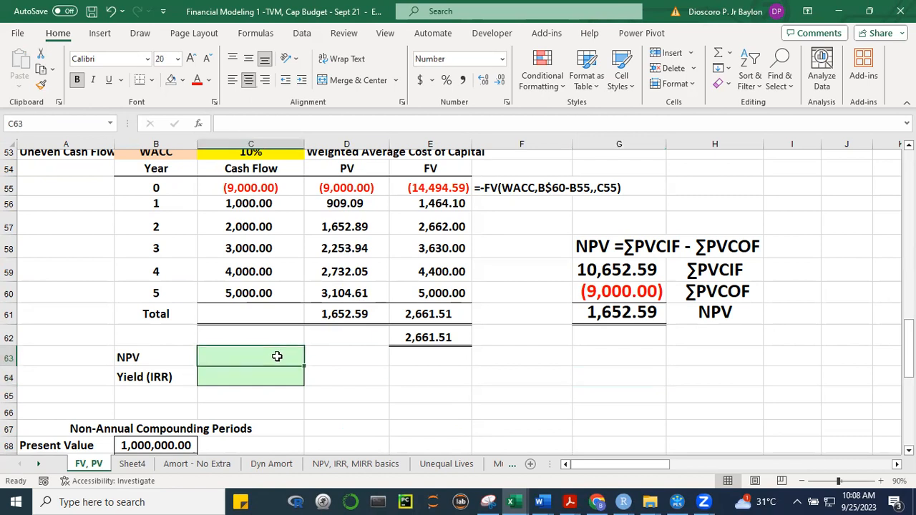
text(=N)
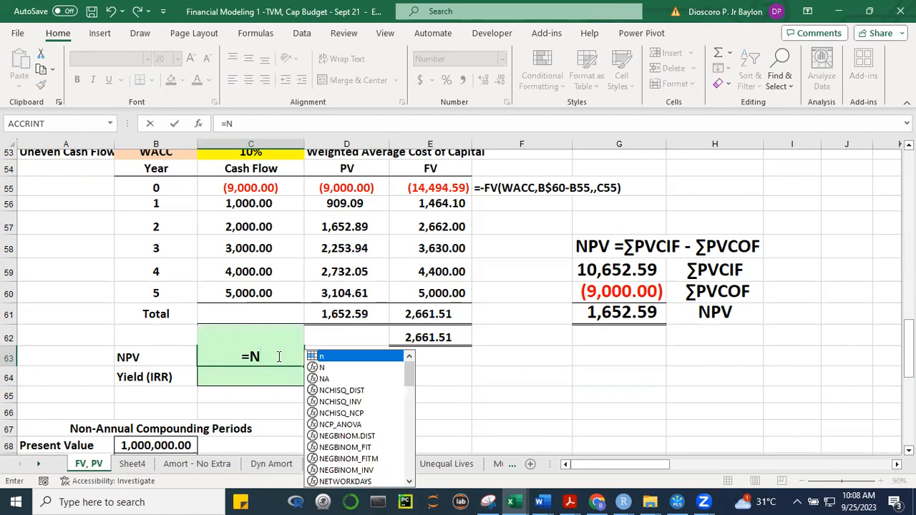
text(PV)
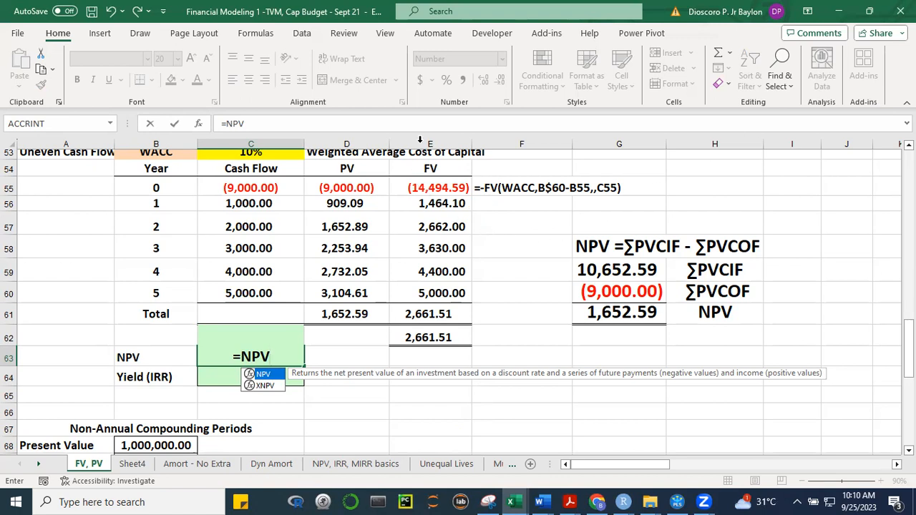
key(Escape)
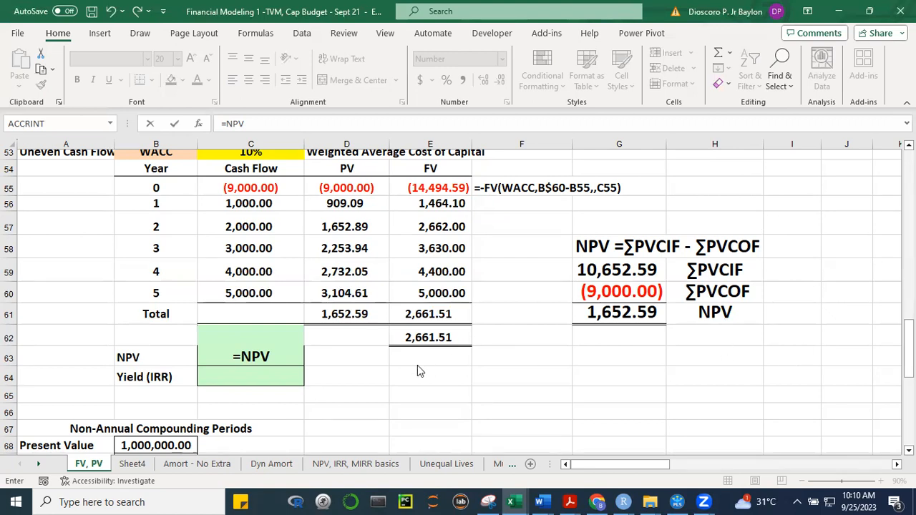
click(414, 418)
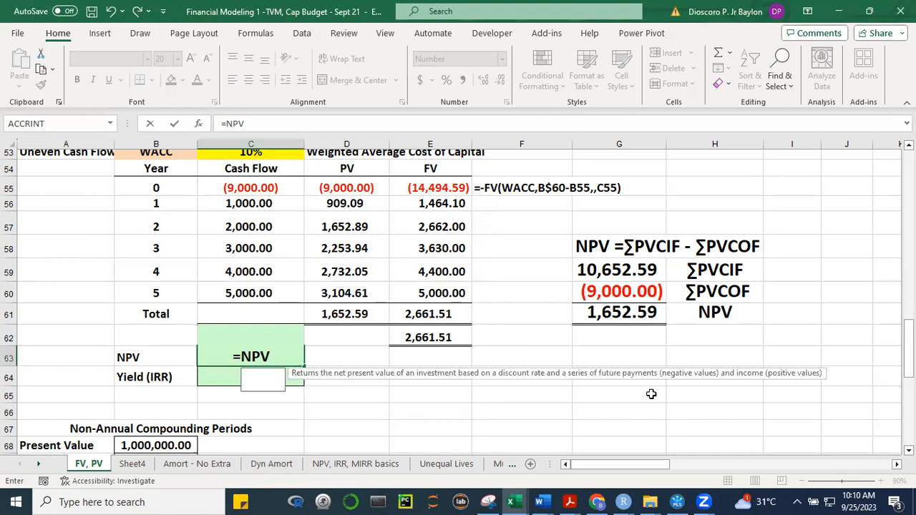
key(BackSpace)
key(BackSpace)
key(BackSpace)
key(BackSpace)
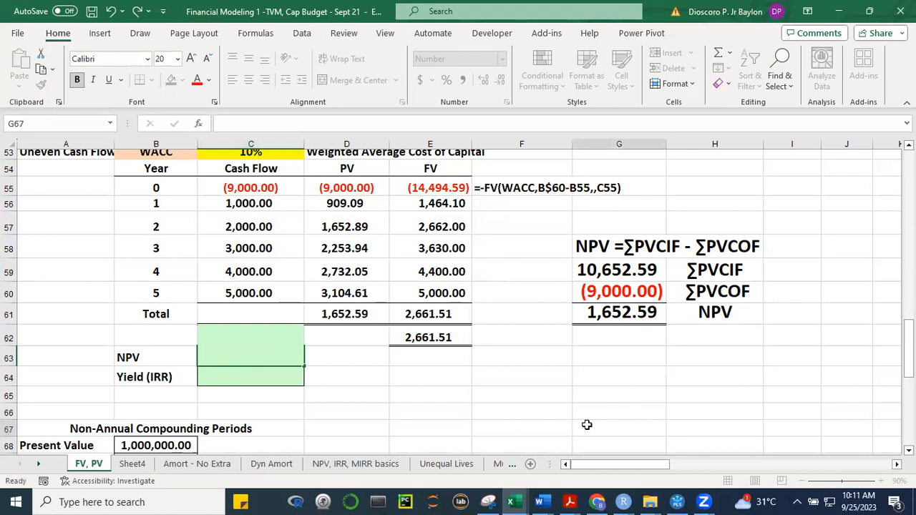
key(Escape)
Increase the font size of the NPV result cell C63 to 28
click(191, 58)
click(191, 58)
click(191, 58)
click(191, 58)
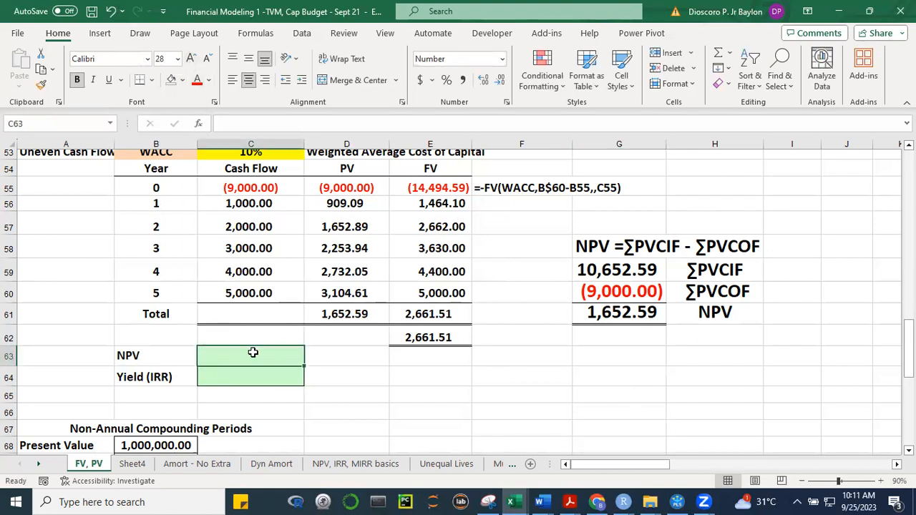
Calculate the NPV in C63 with =NPV(WACC,C55:C60) and make row 63 slightly taller to fit the larger text
text(=NPV)
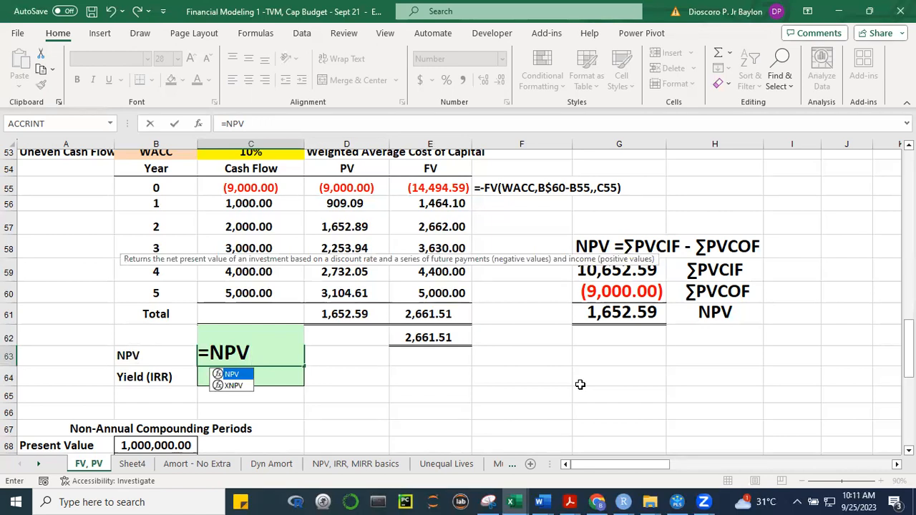
text(()
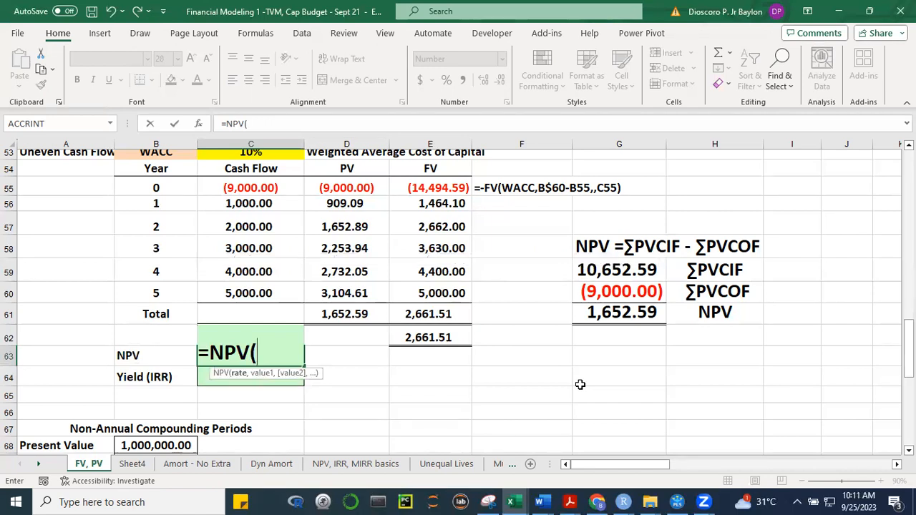
drag(908, 343, 909, 335)
text(WACC,)
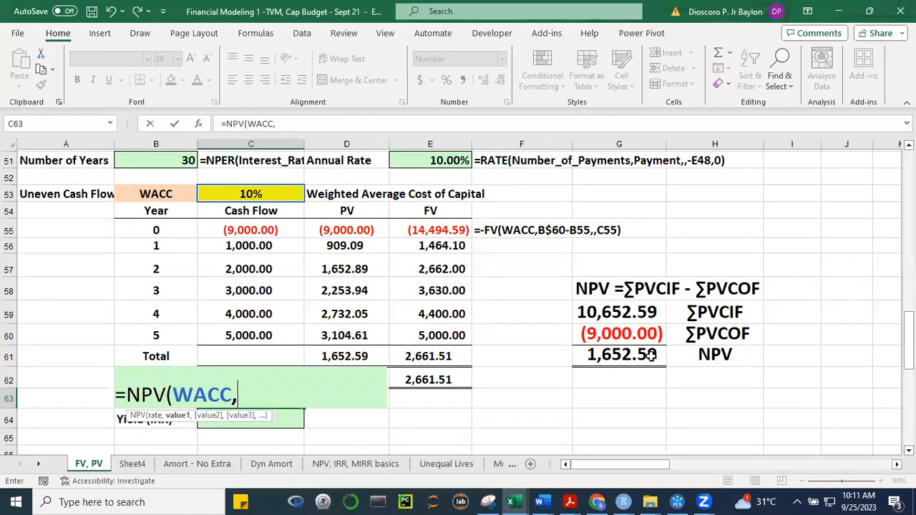
drag(252, 231, 246, 342)
text())
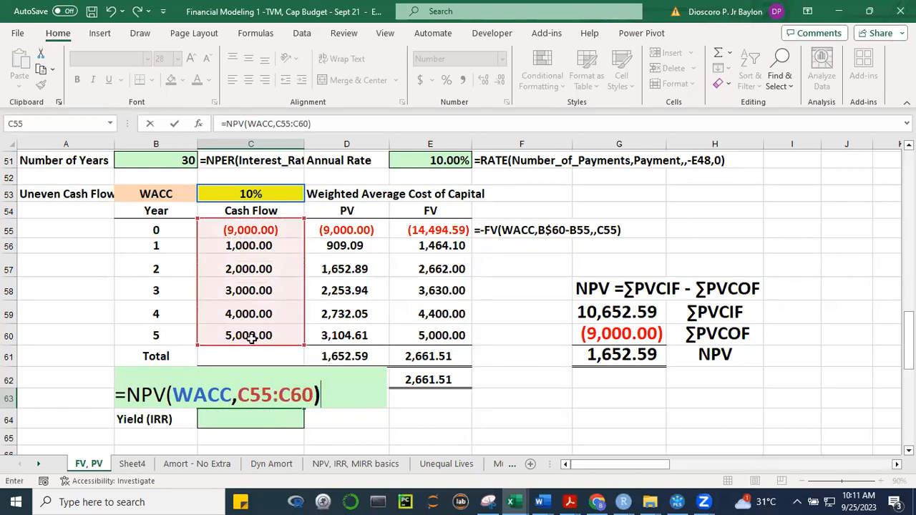
key(ctrl+Return)
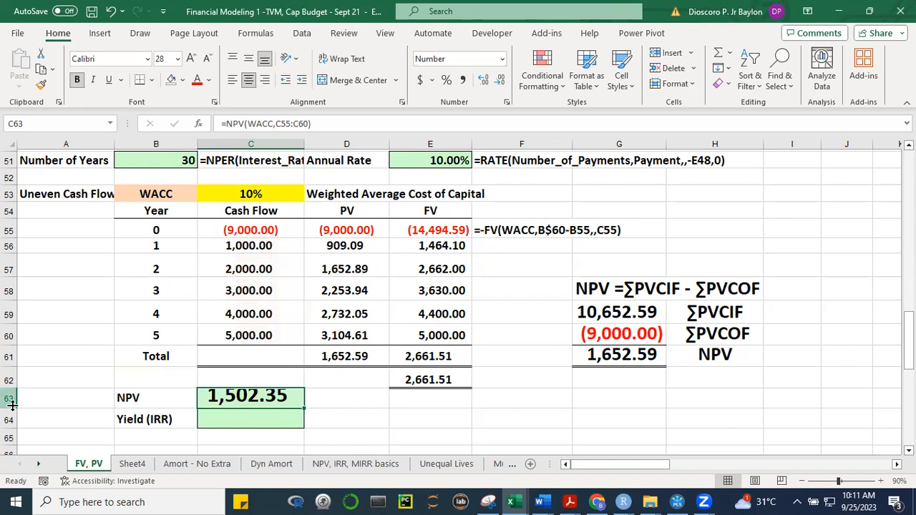
drag(8, 410, 8, 416)
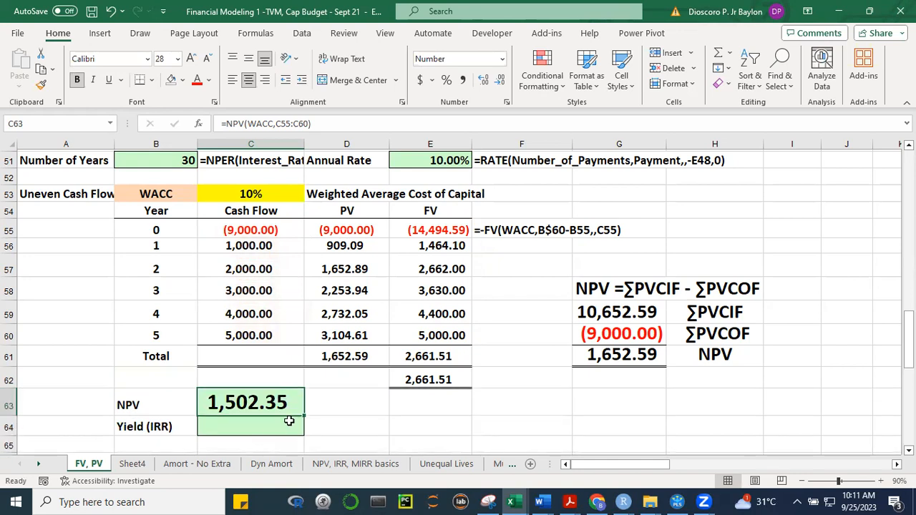
click(409, 422)
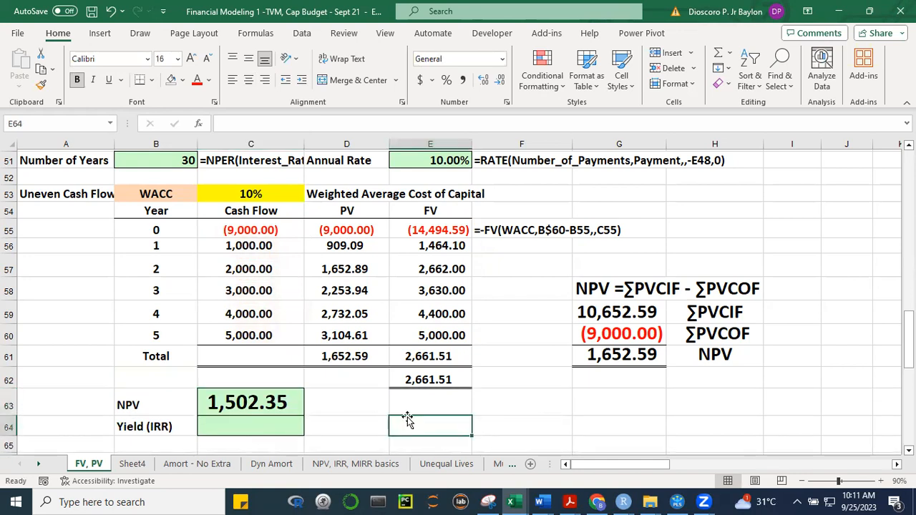
Change the NPV formula's cash flow range in C63 to C56:C60, then compare the year 1 to 5 cash flows with their present values
click(275, 403)
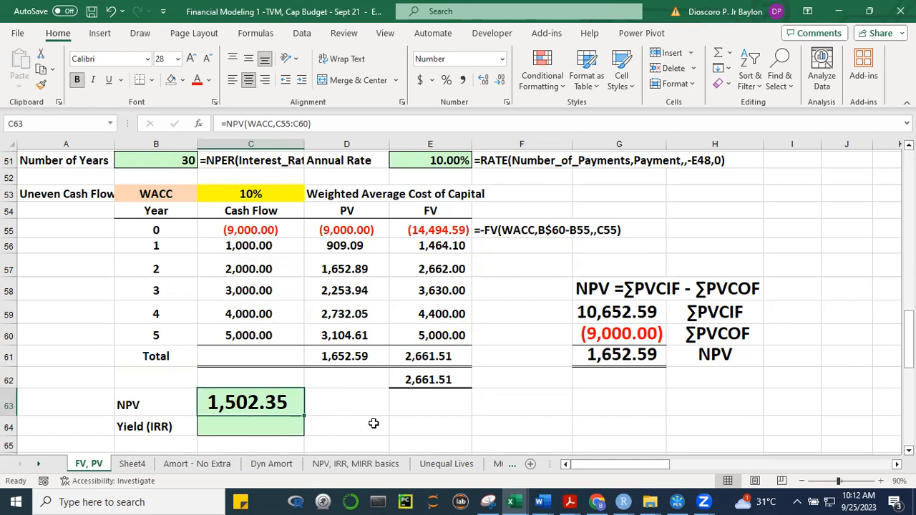
key(F2)
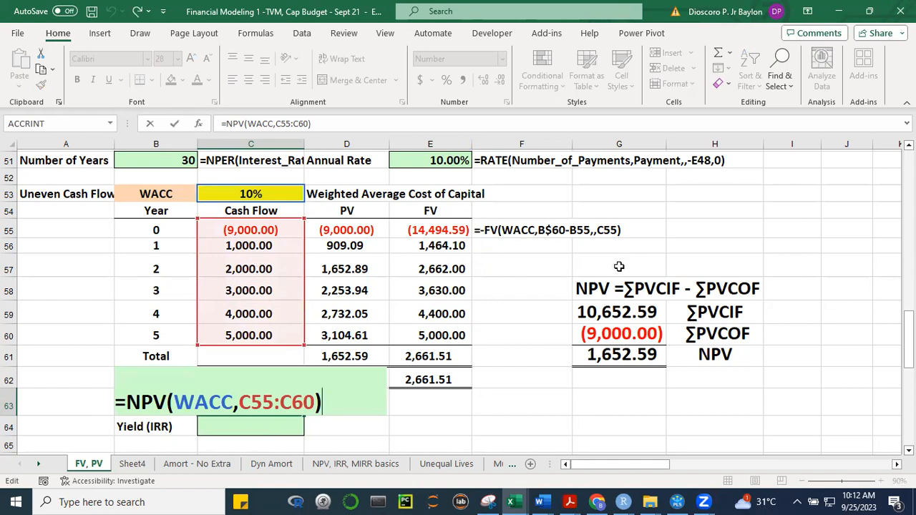
key(Left)
key(Left)
key(Left)
key(Left)
key(Left)
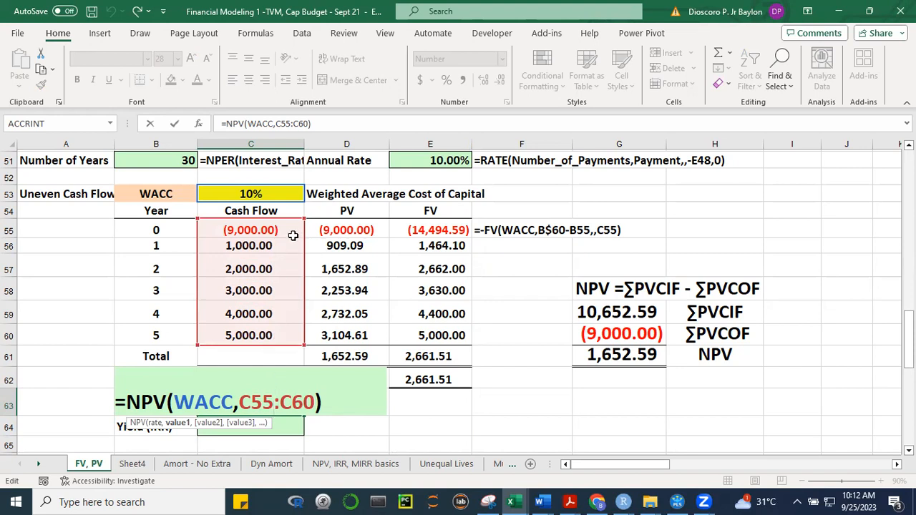
drag(303, 217, 306, 234)
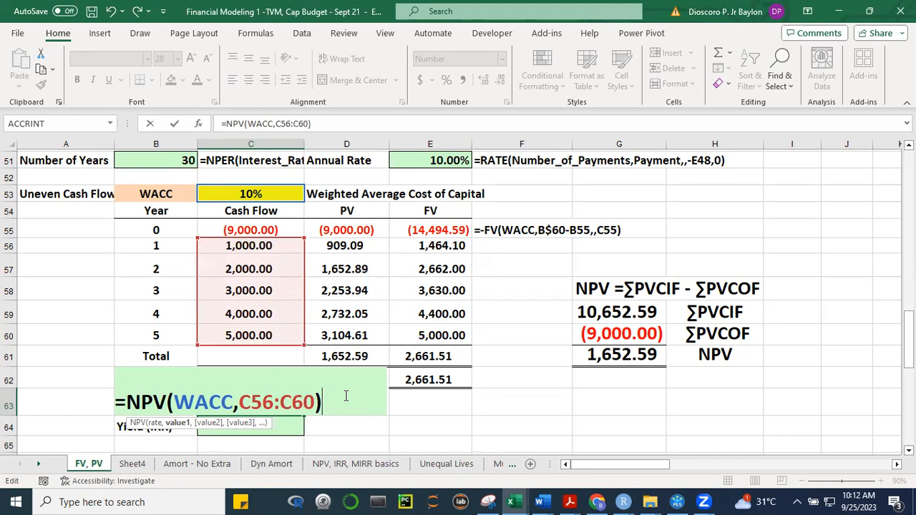
key(ctrl+Return)
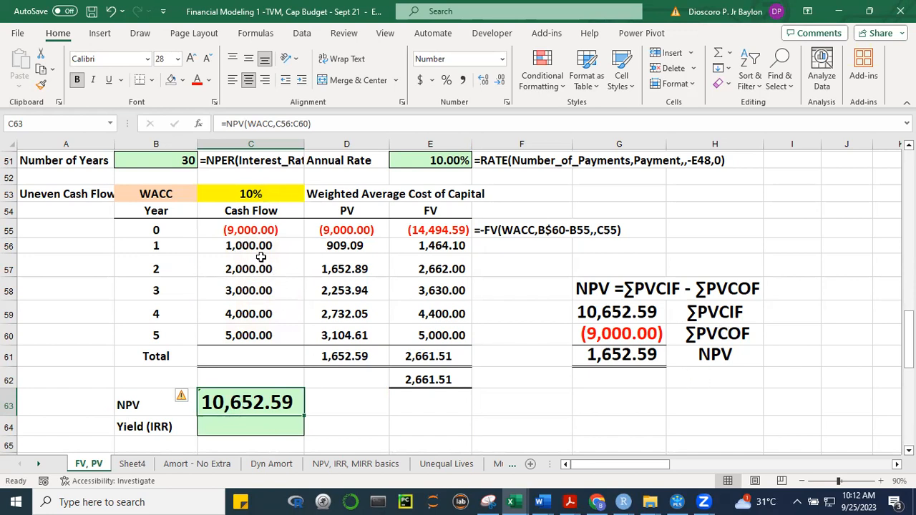
drag(259, 246, 263, 333)
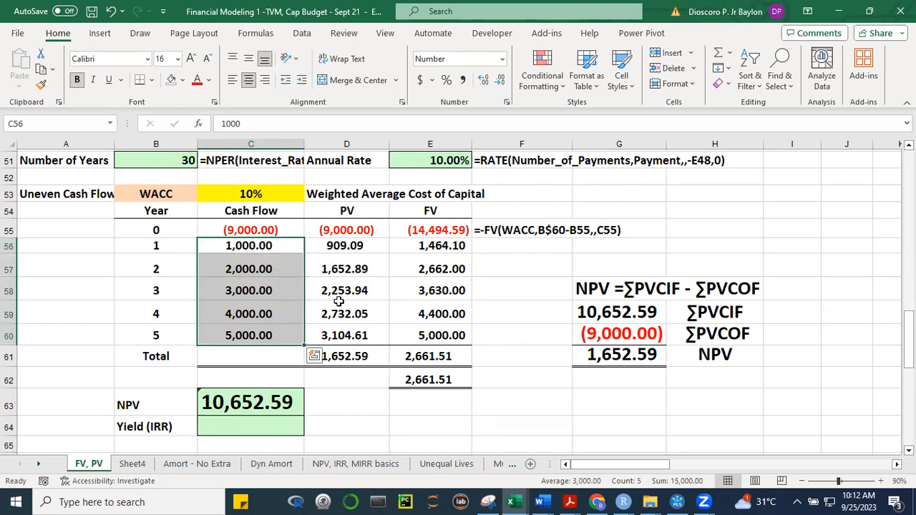
drag(365, 246, 365, 334)
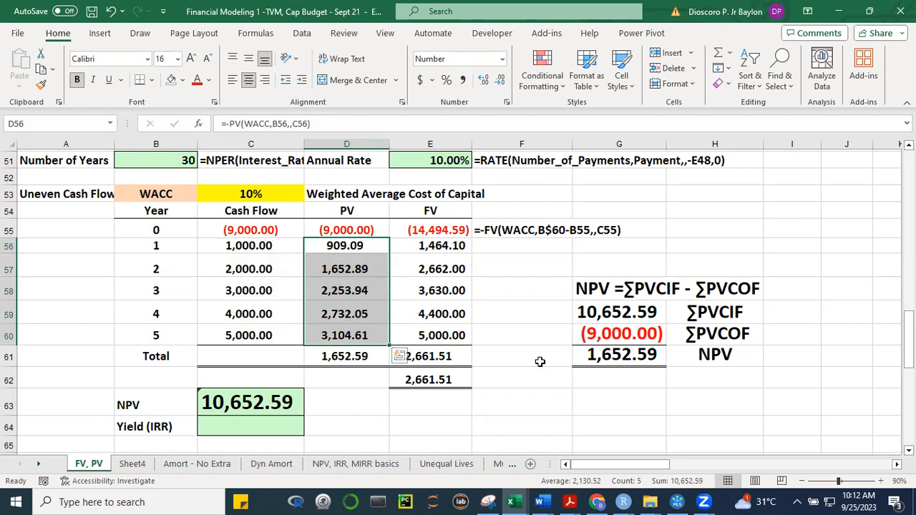
Add the year 0 cash outflow to the NPV formula in C63, making it =NPV(WACC,C56:C60)+C55
click(241, 402)
key(F2)
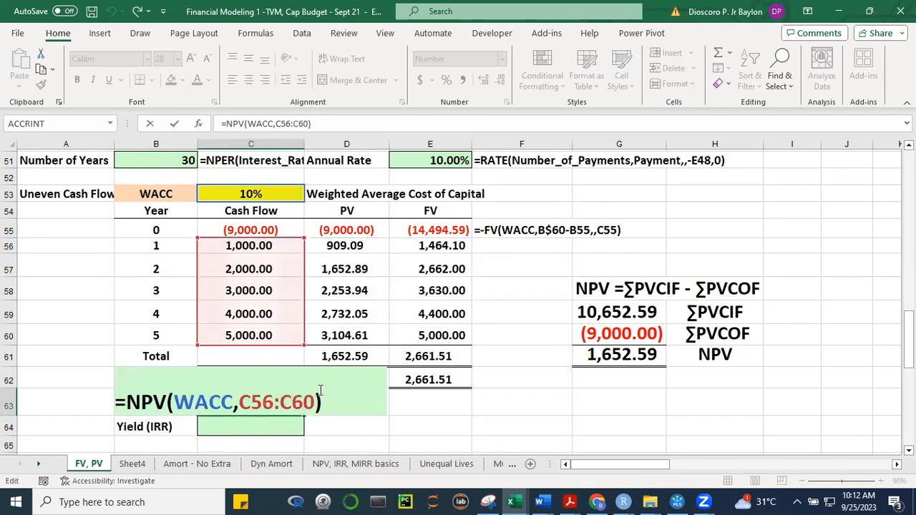
text(+)
click(266, 229)
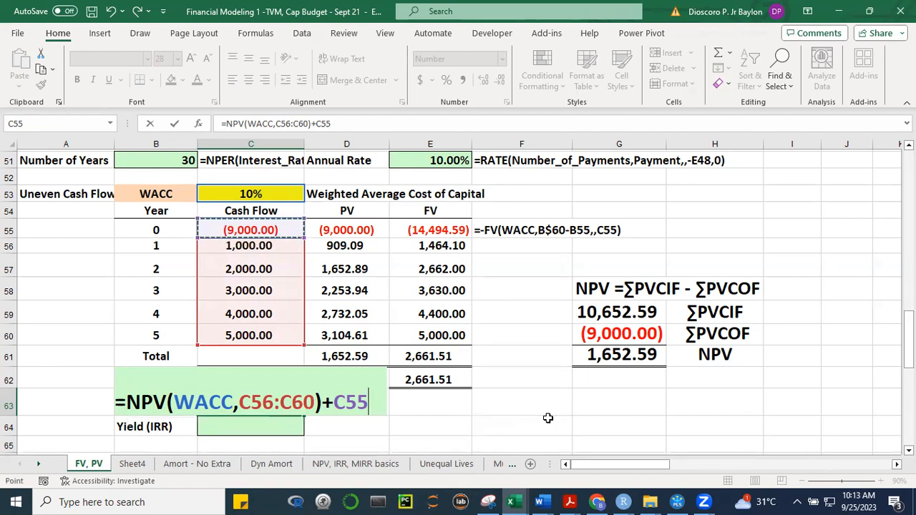
click(494, 140)
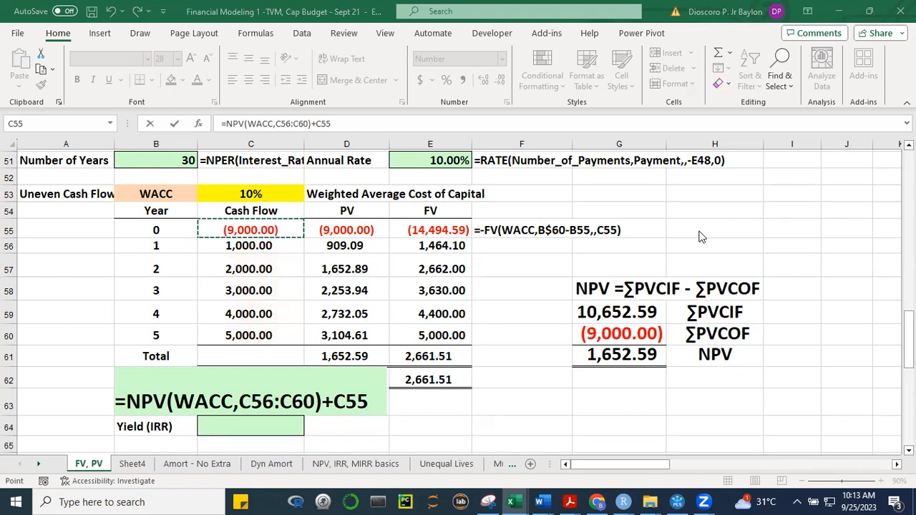
click(366, 405)
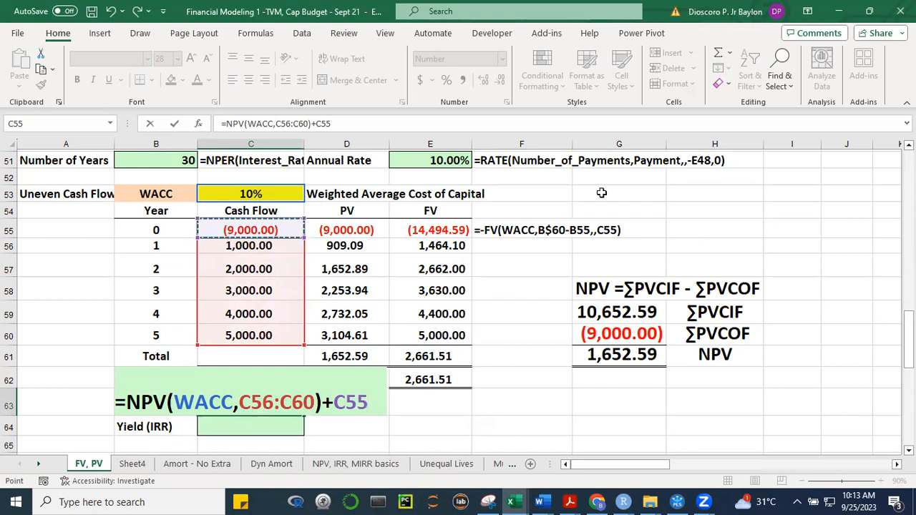
key(Escape)
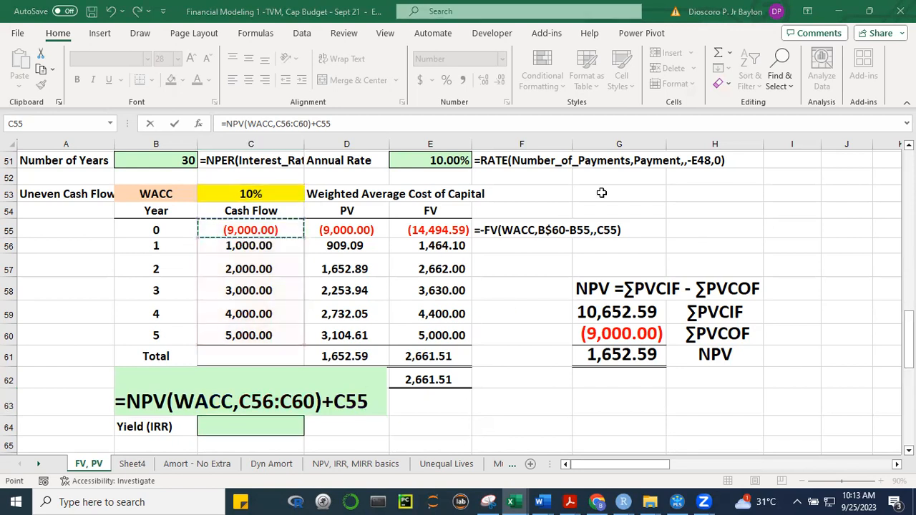
double_click(376, 406)
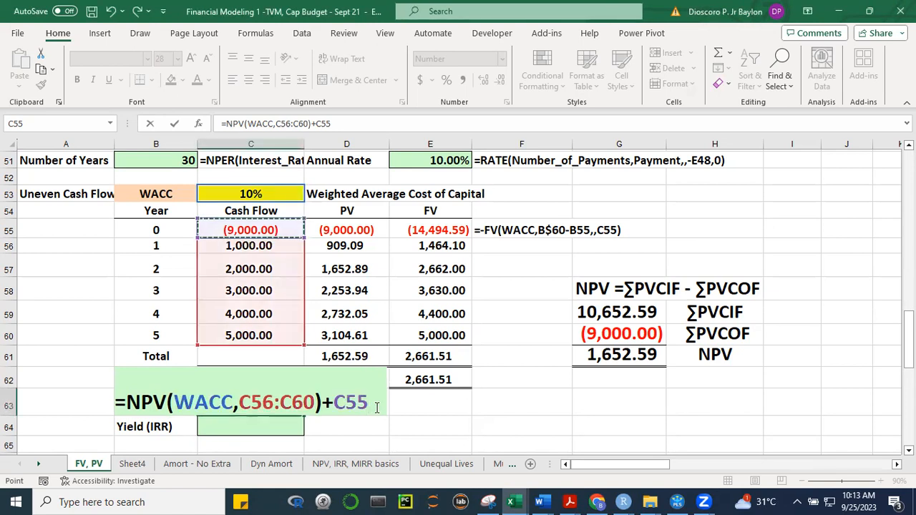
key(ctrl+Return)
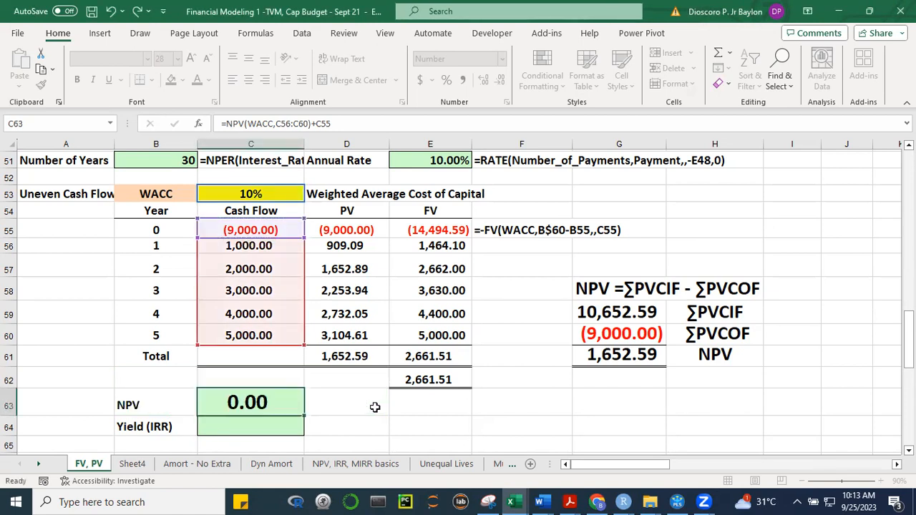
Make row 64 slightly taller and calculate the cash flows' IRR in C64 with =IRR(C55:C60)
drag(907, 336, 907, 346)
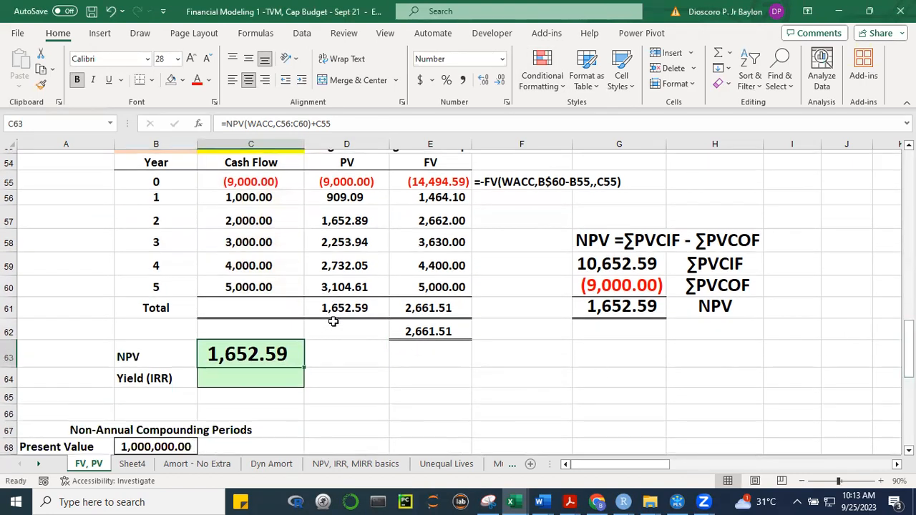
drag(15, 387, 14, 393)
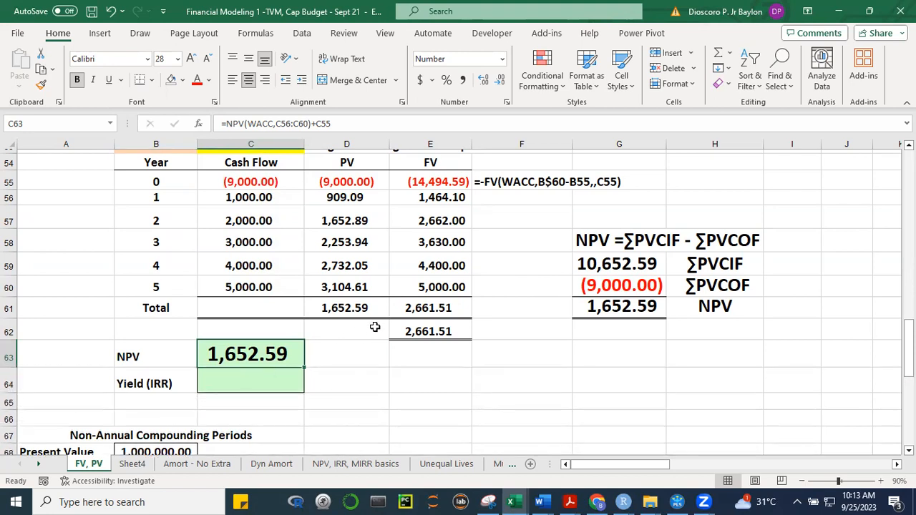
click(246, 382)
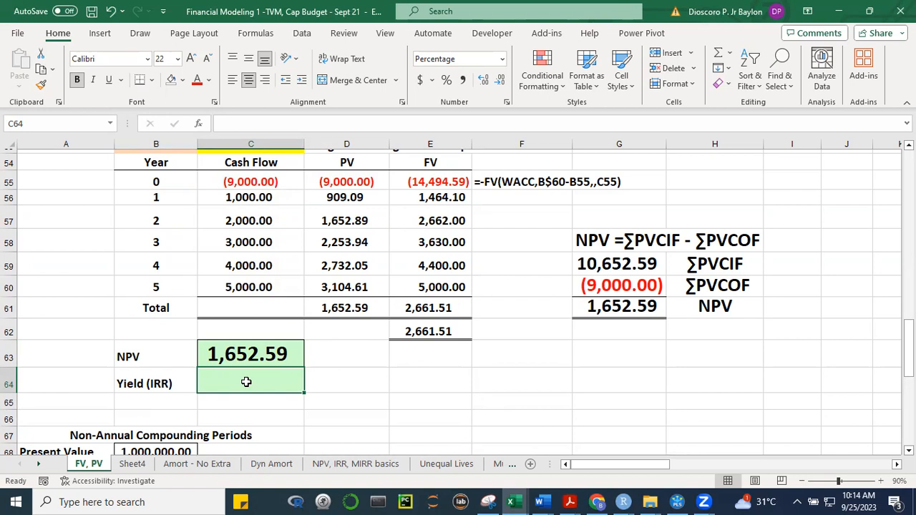
text(=)
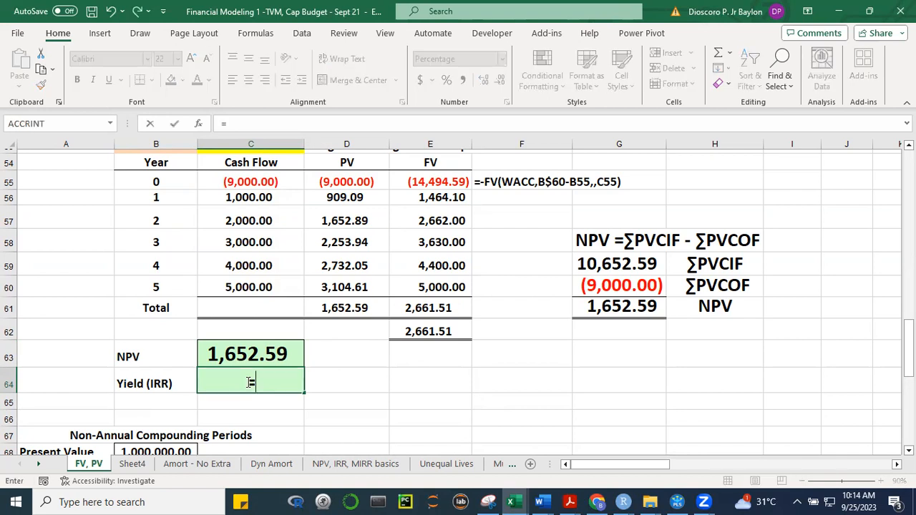
text(IRR)
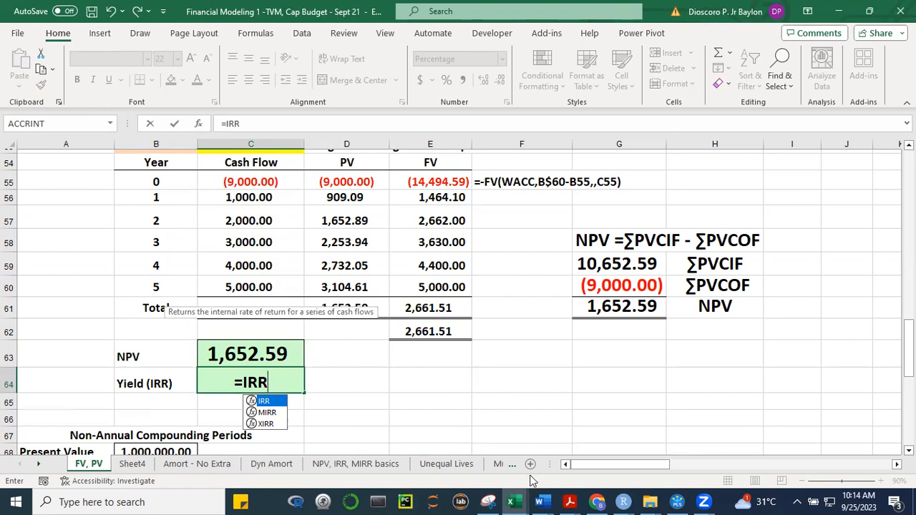
text(()
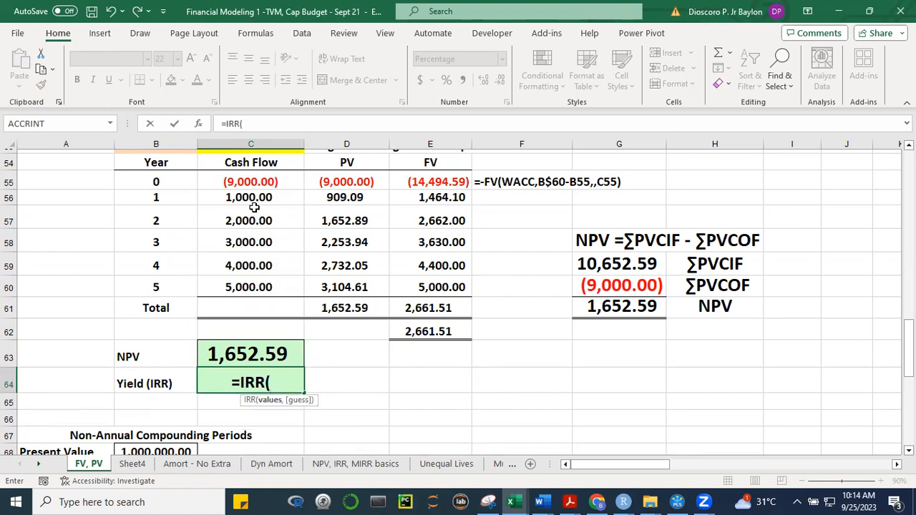
drag(266, 180, 269, 287)
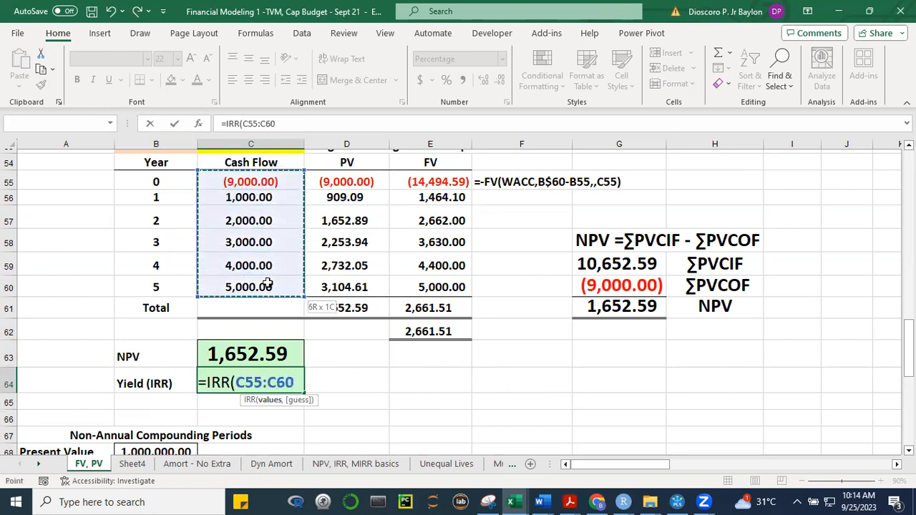
text())
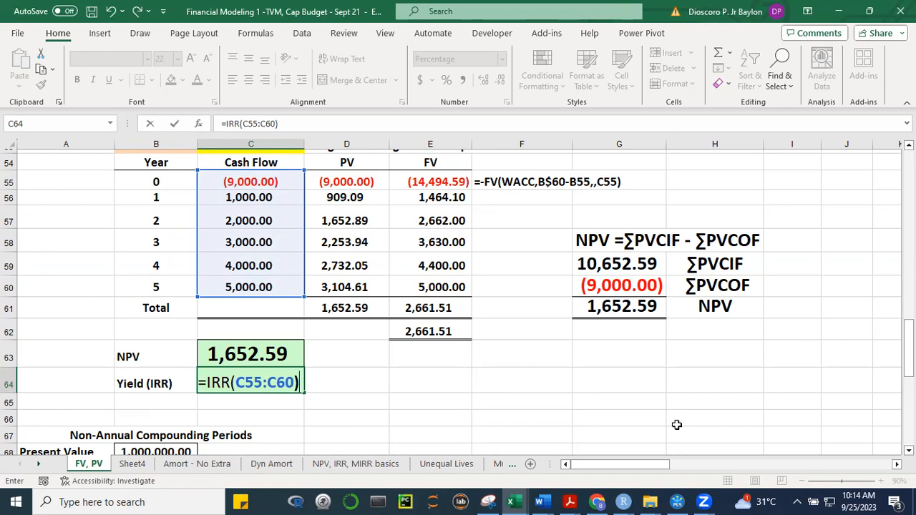
key(ctrl+Return)
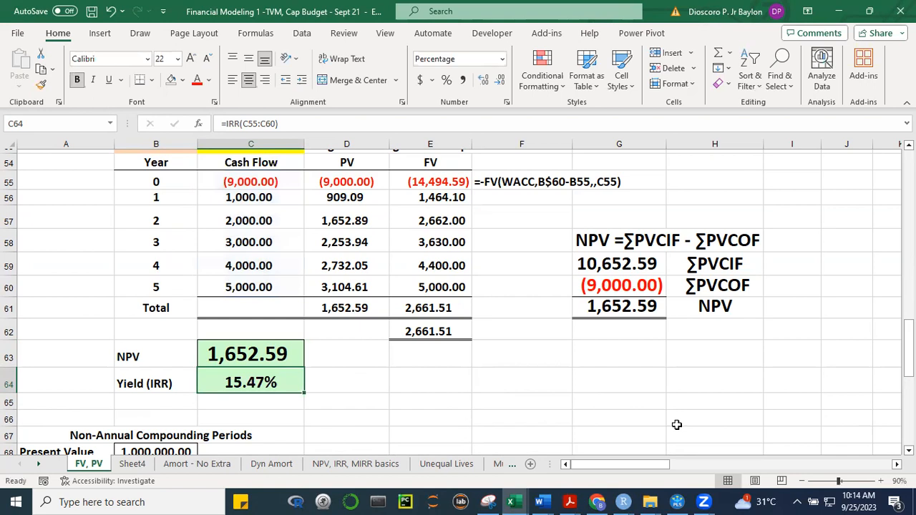
Increase the height of row 64 a little more and enlarge the IRR result in C64 to font size 24
drag(9, 393, 9, 399)
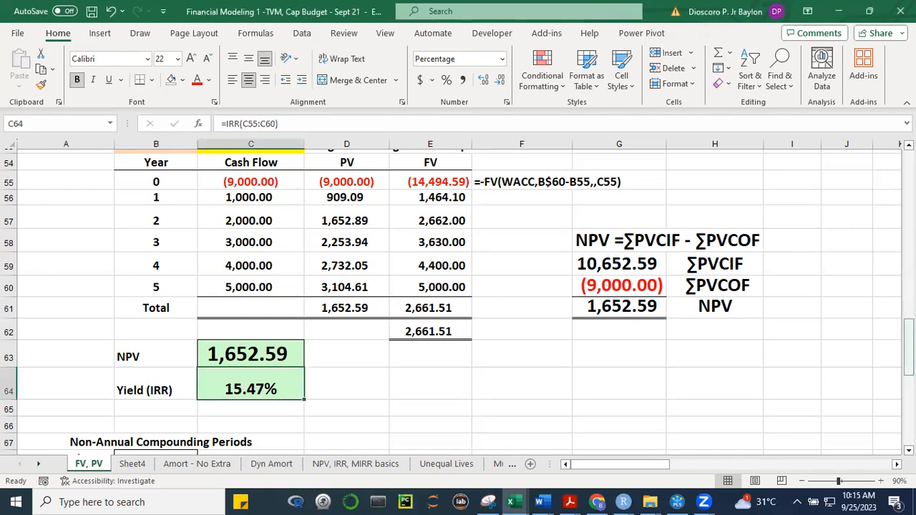
mouse_move(908, 349)
mouse_down()
mouse_move(908, 325)
mouse_move(909, 348)
mouse_up()
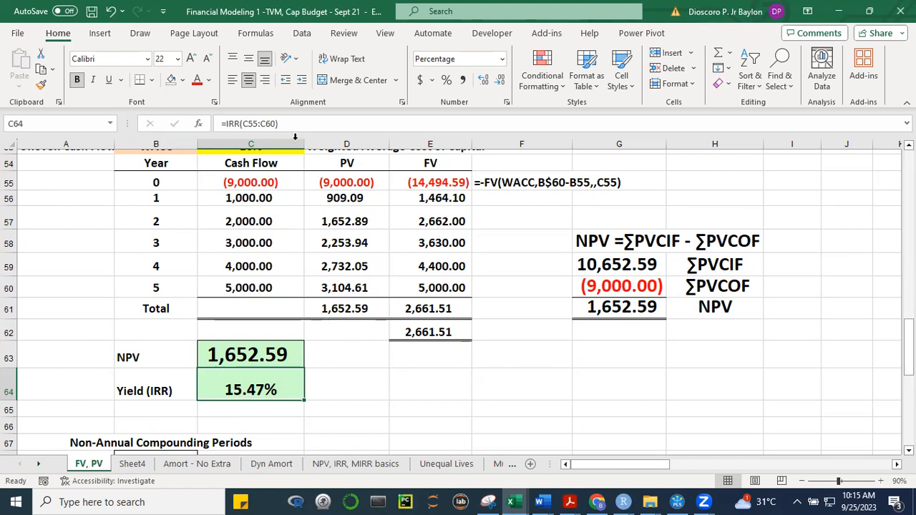
click(190, 57)
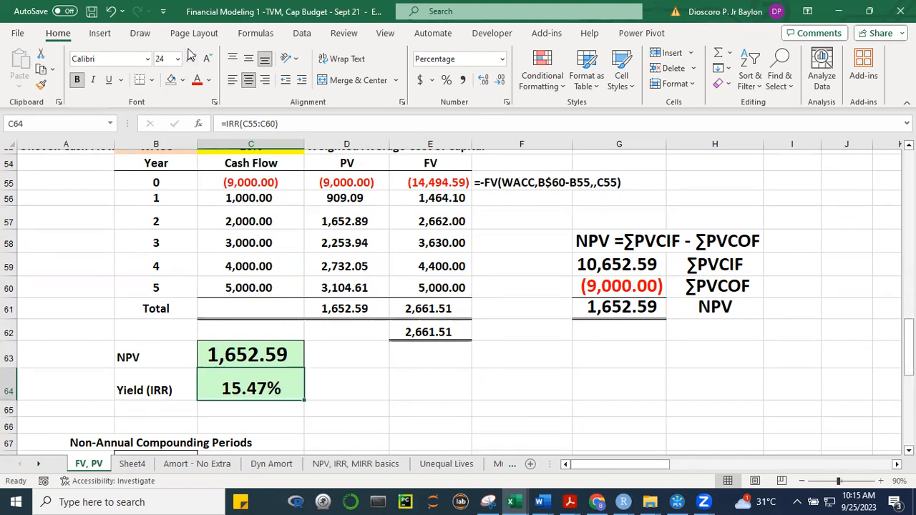
click(562, 427)
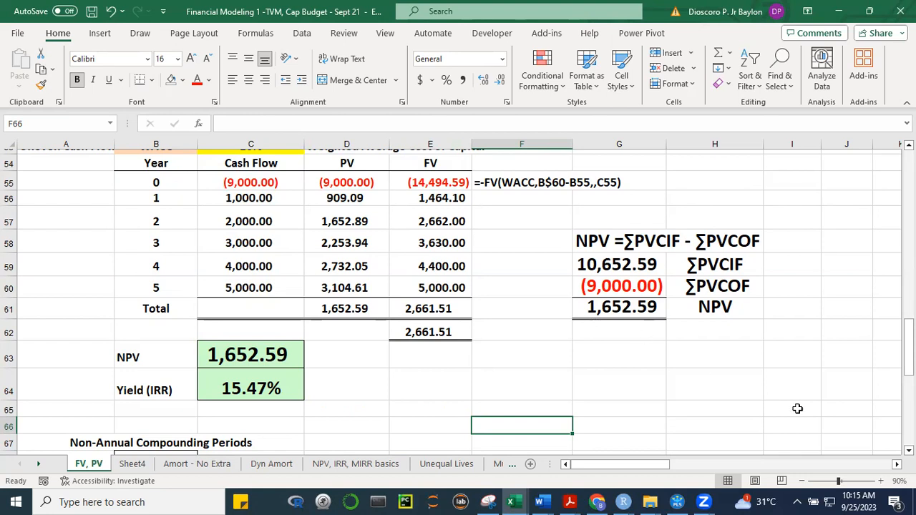
drag(907, 336, 907, 331)
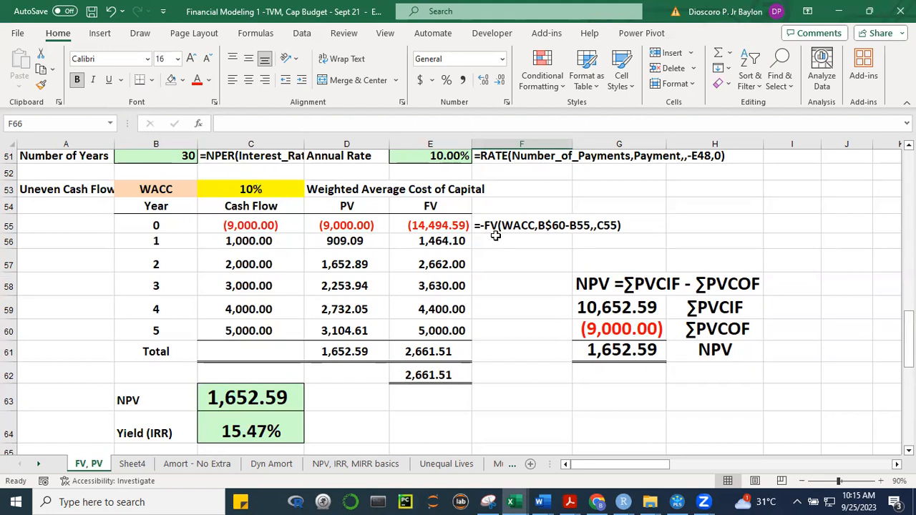
drag(908, 339, 908, 339)
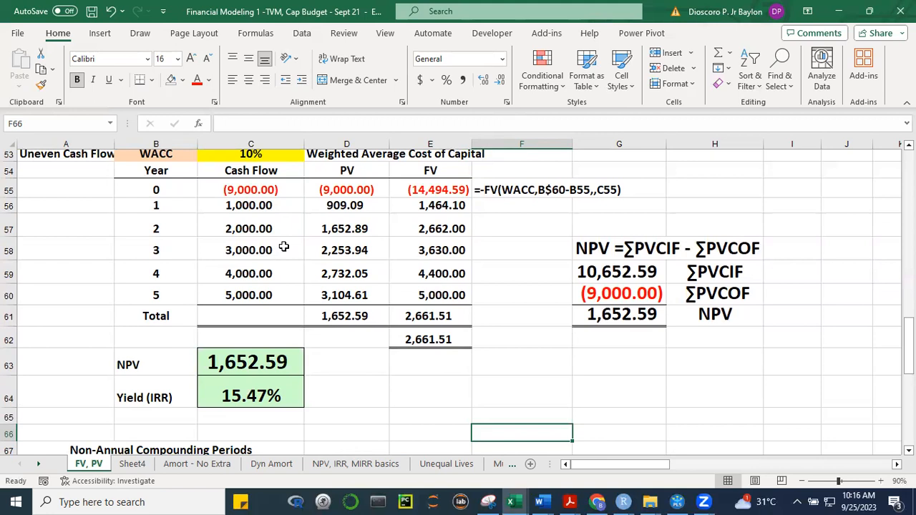
click(472, 42)
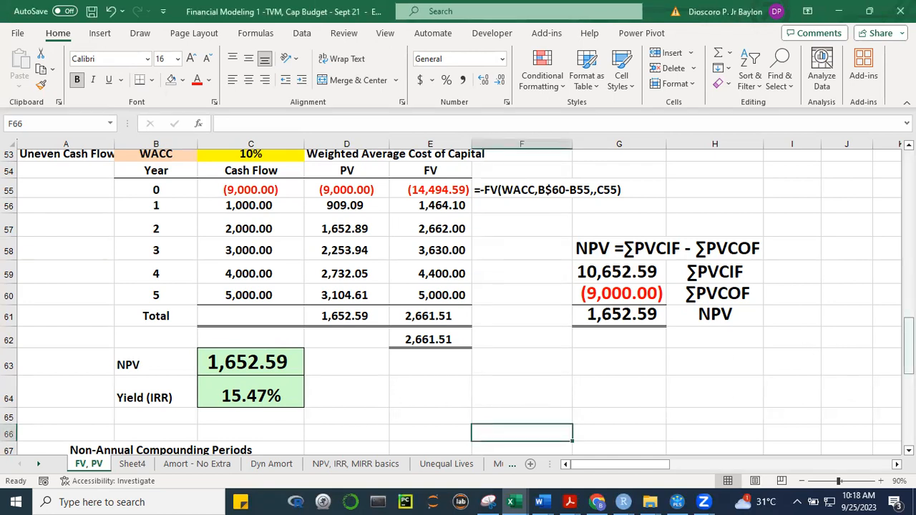
Review the present value, annual rate and years inputs under Non-Annual Compounding Periods, and narrow column C slightly
scroll(458, 300, down, 4)
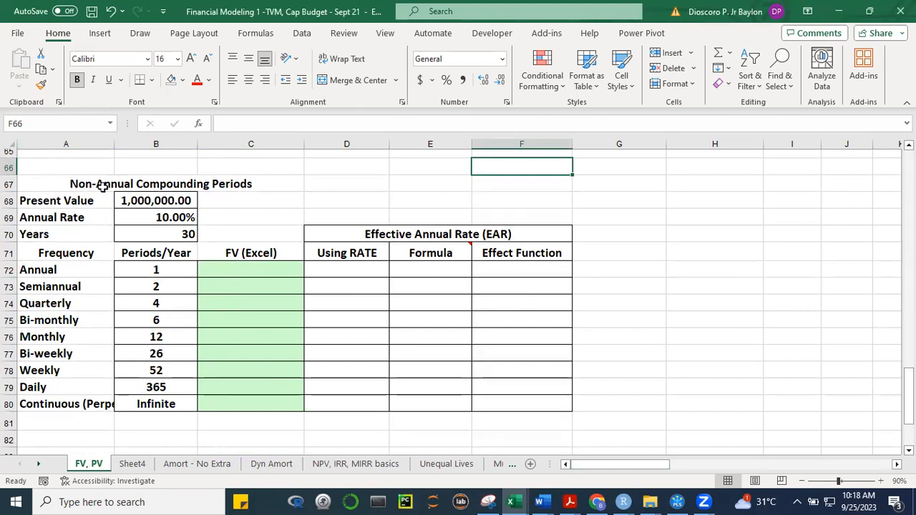
click(165, 201)
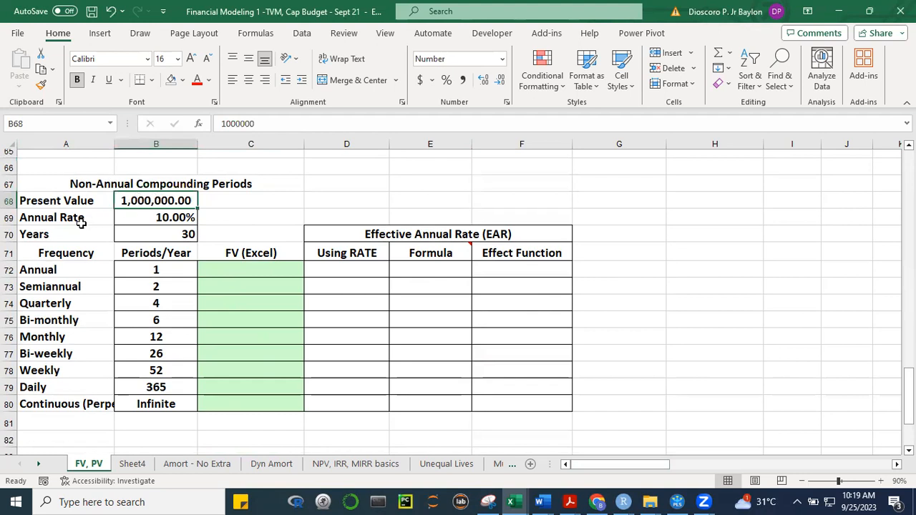
click(157, 216)
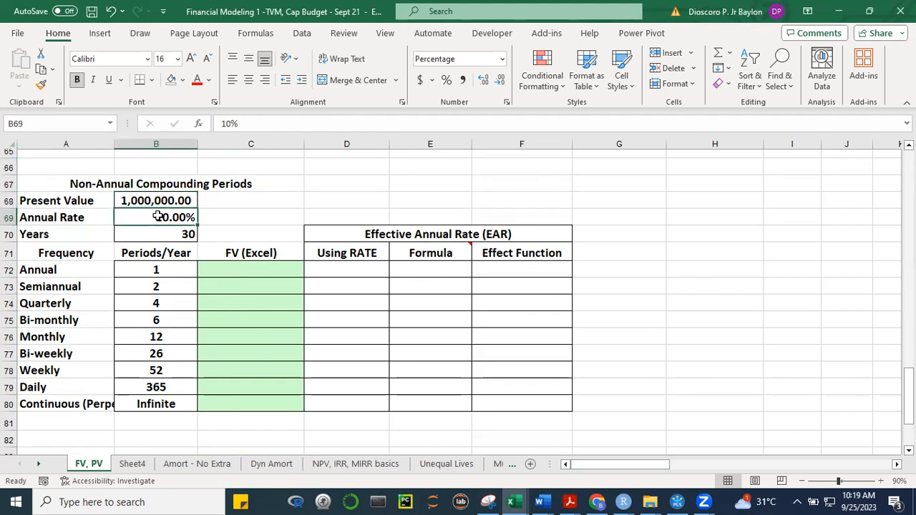
click(76, 235)
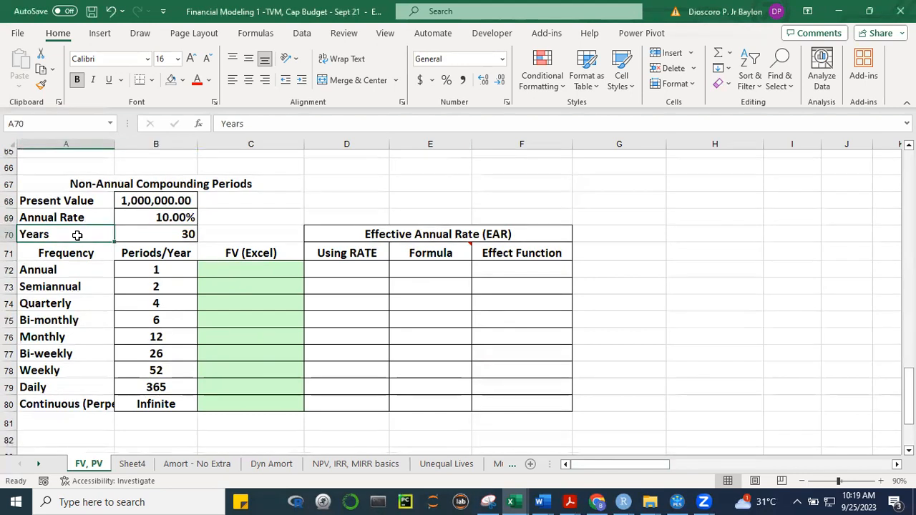
click(174, 234)
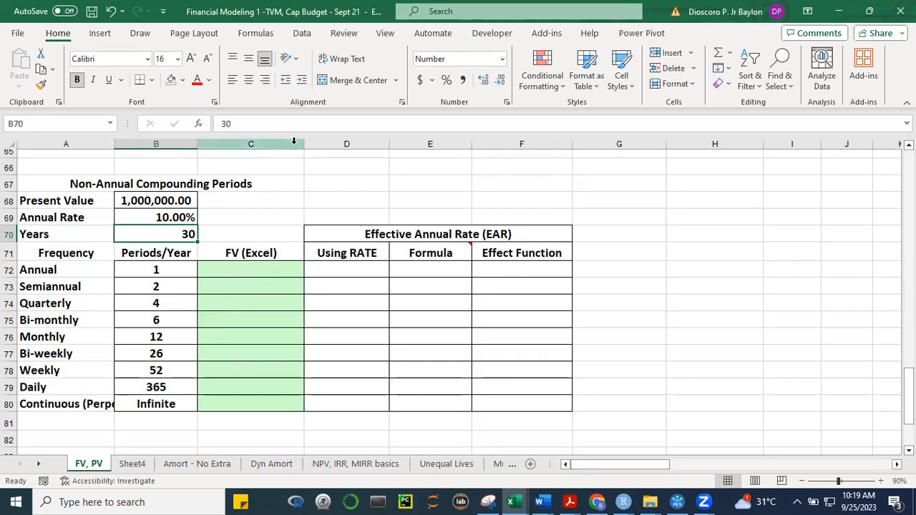
drag(304, 144, 291, 161)
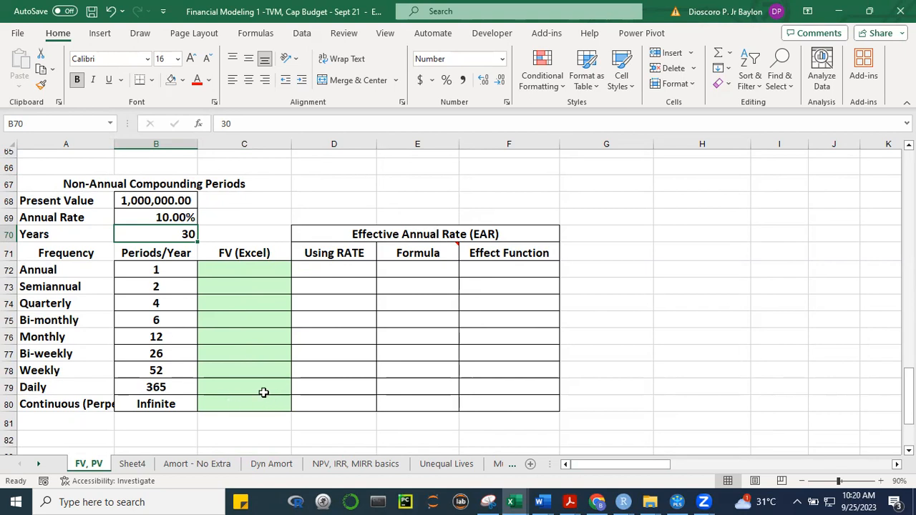
click(364, 106)
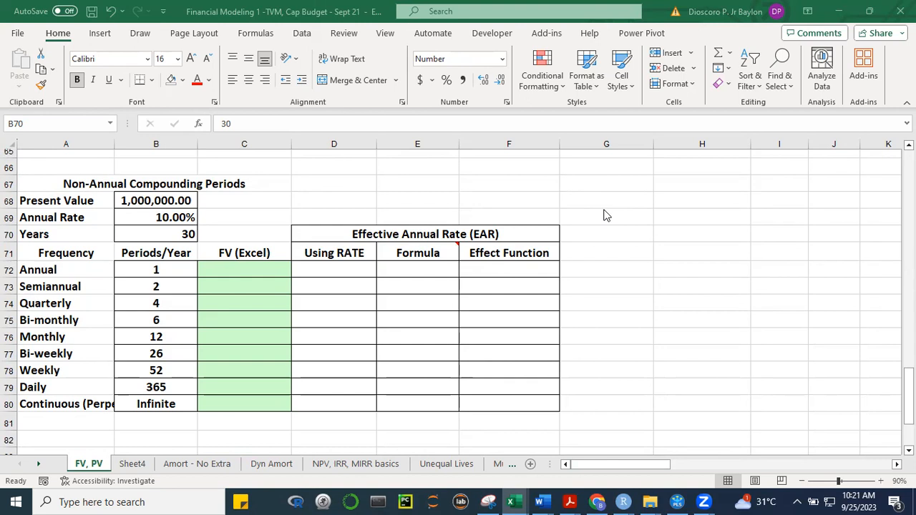
Begin the annual compounding future value formula in C72 as =-FV( with the row-locked annual rate B$69 as the rate argument
click(254, 269)
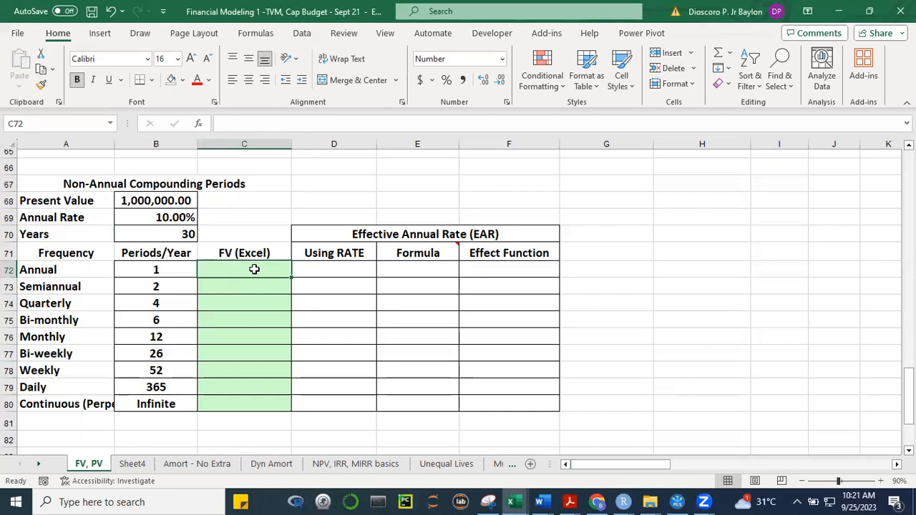
text(=)
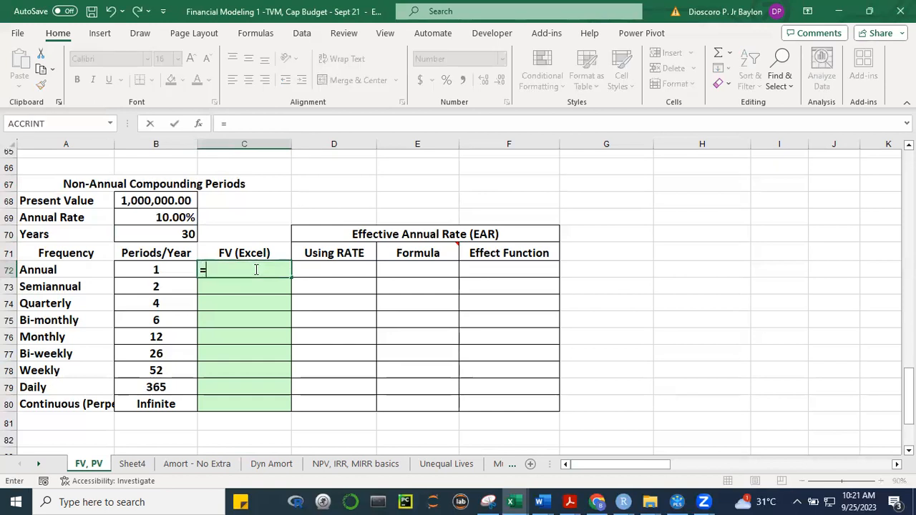
text(-FV)
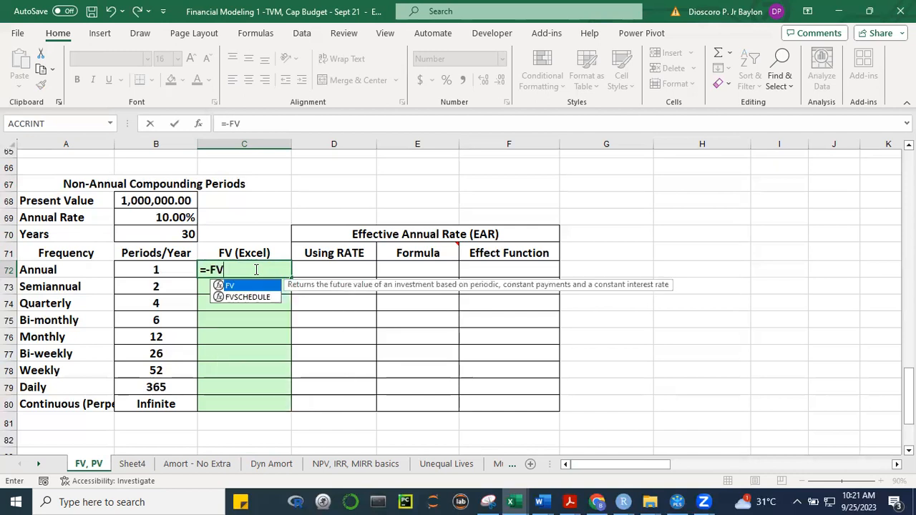
text(()
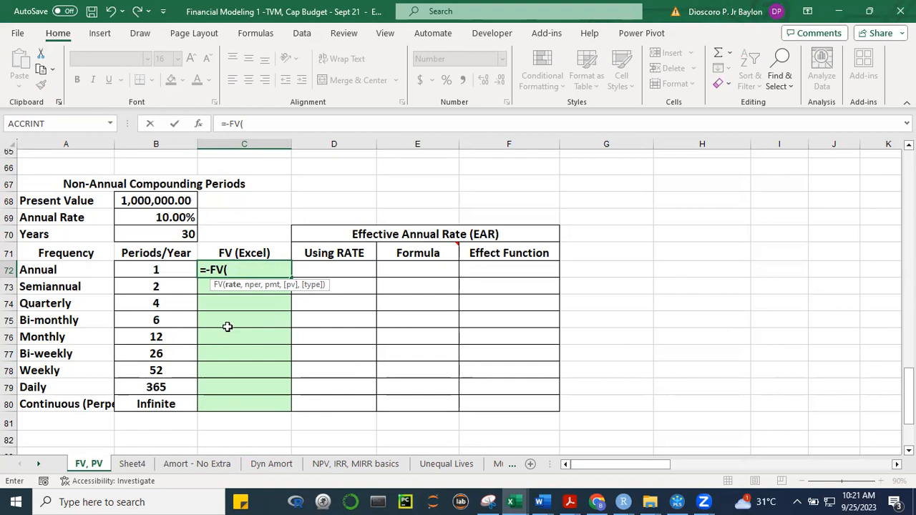
click(171, 217)
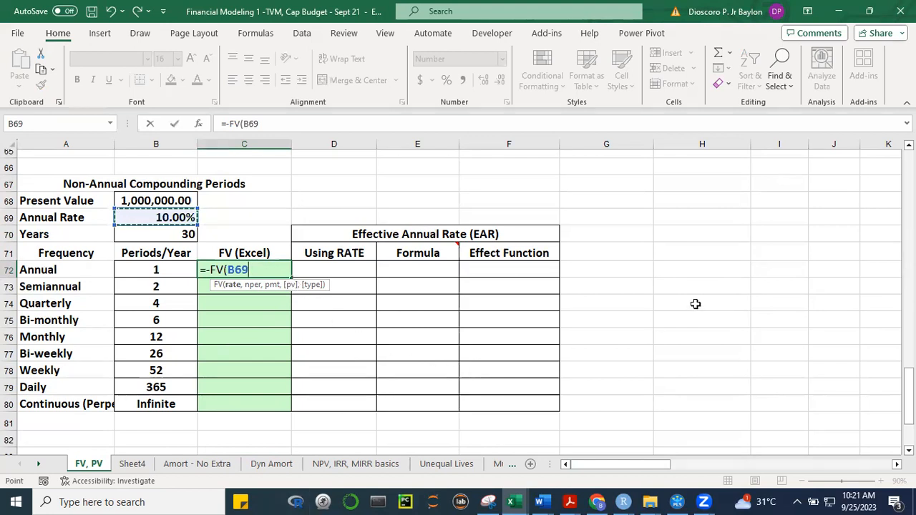
key(F4)
key(F4)
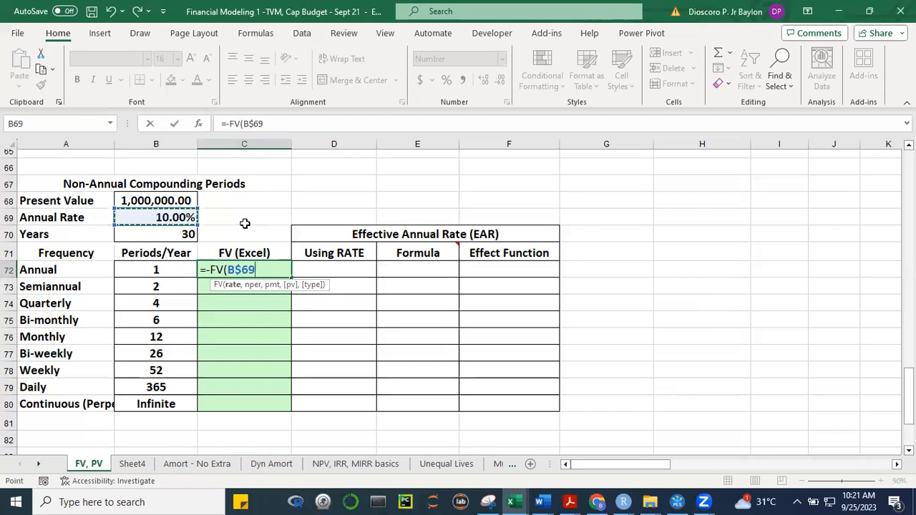
text(,)
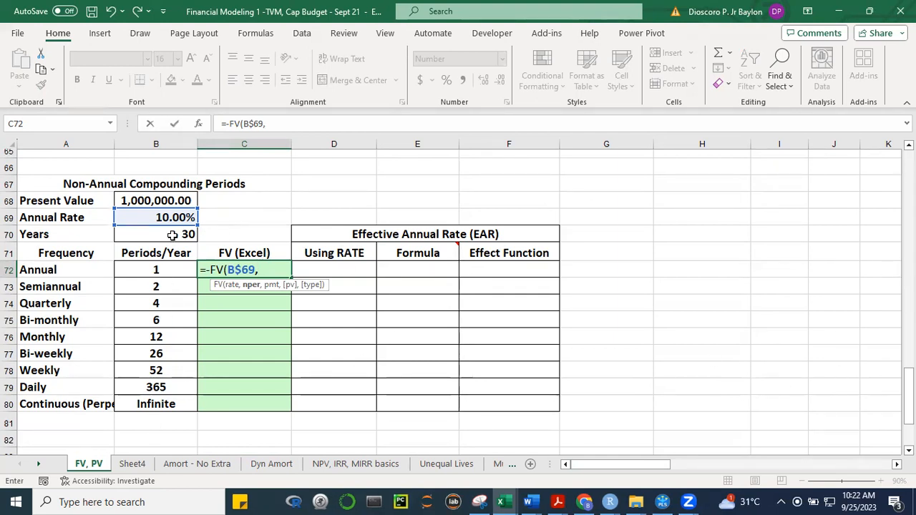
Set the number of periods in C72's FV formula to the row-locked years times periods per year, B$70*B72
click(173, 235)
key(F4)
key(F4)
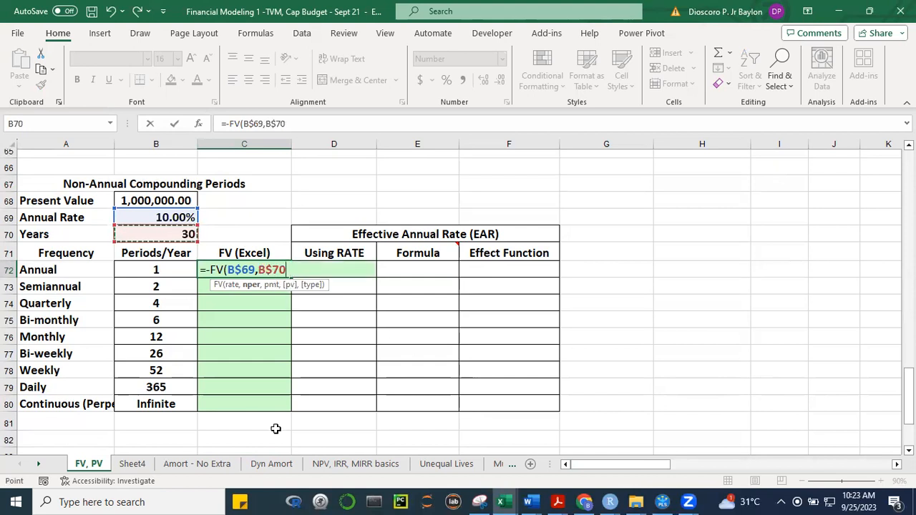
text(*)
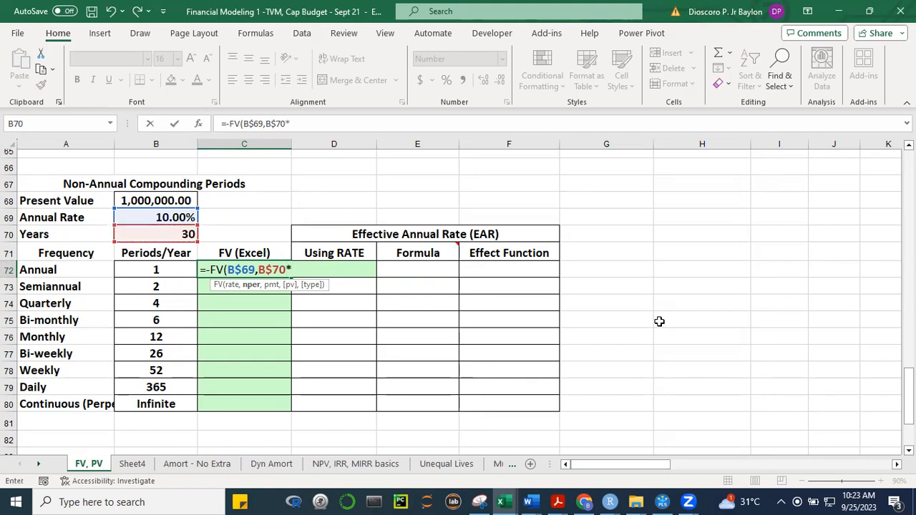
click(156, 270)
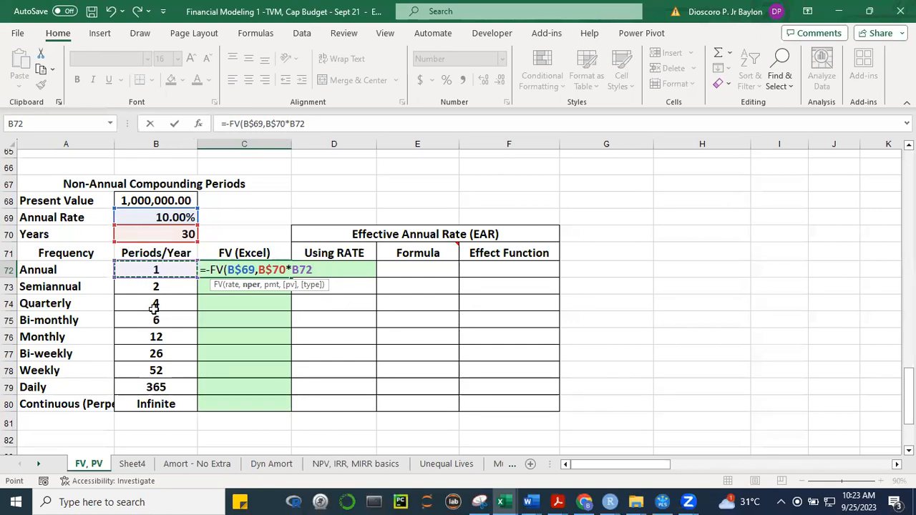
text(,)
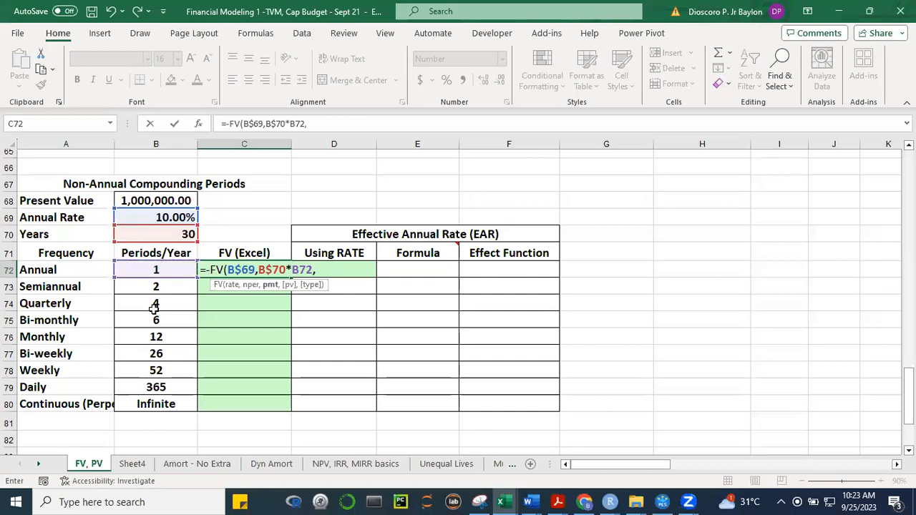
click(155, 308)
text(,)
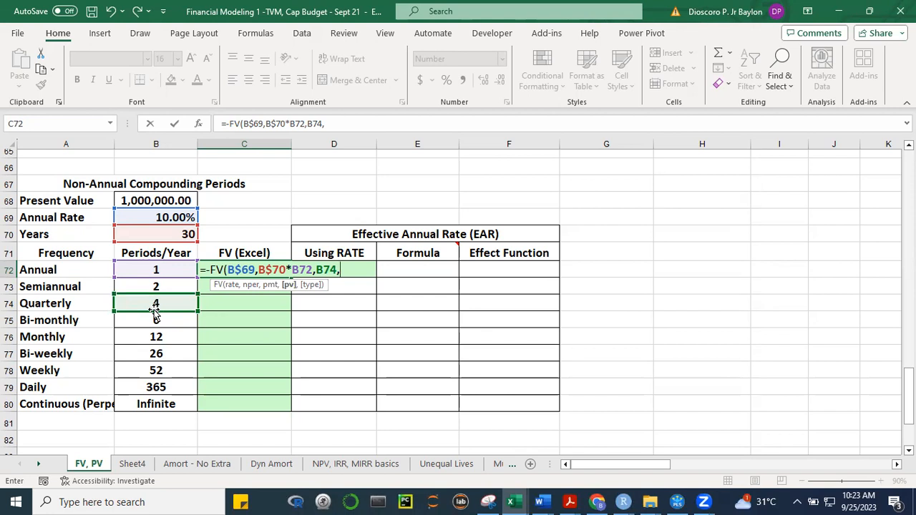
key(BackSpace)
key(BackSpace)
key(BackSpace)
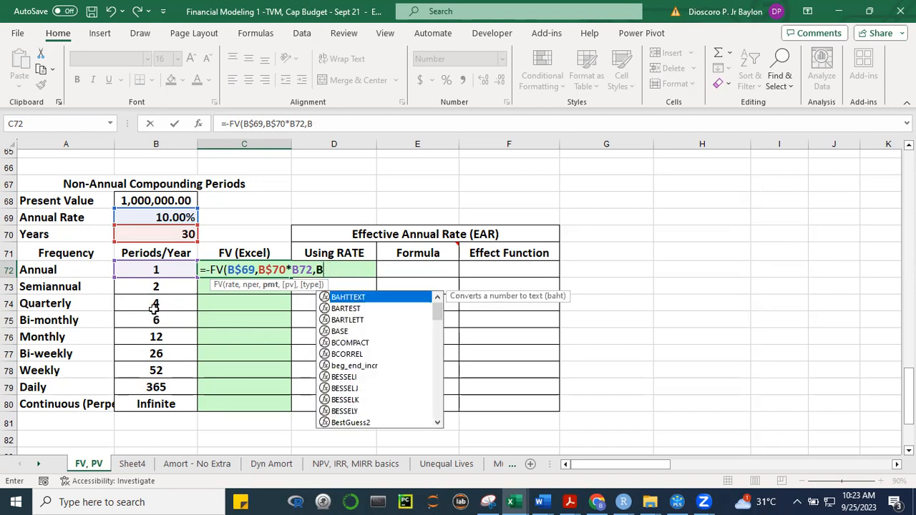
key(BackSpace)
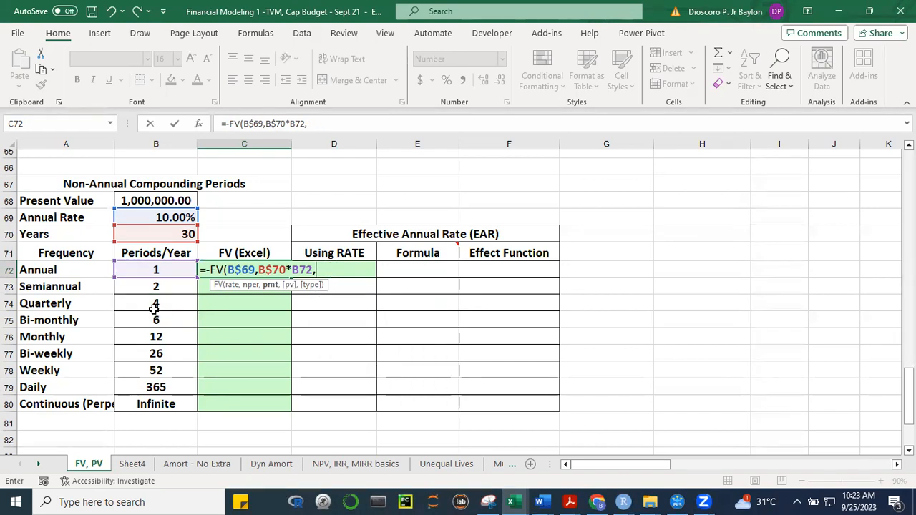
Leave the payment argument empty, use B$68 as the present value, and enter the completed FV formula in C72
text(,)
click(170, 202)
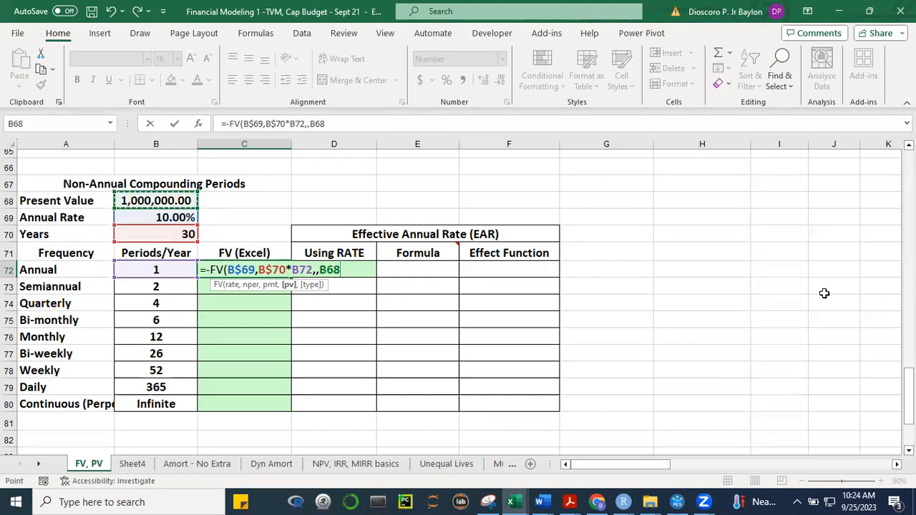
key(F4)
key(F4)
text())
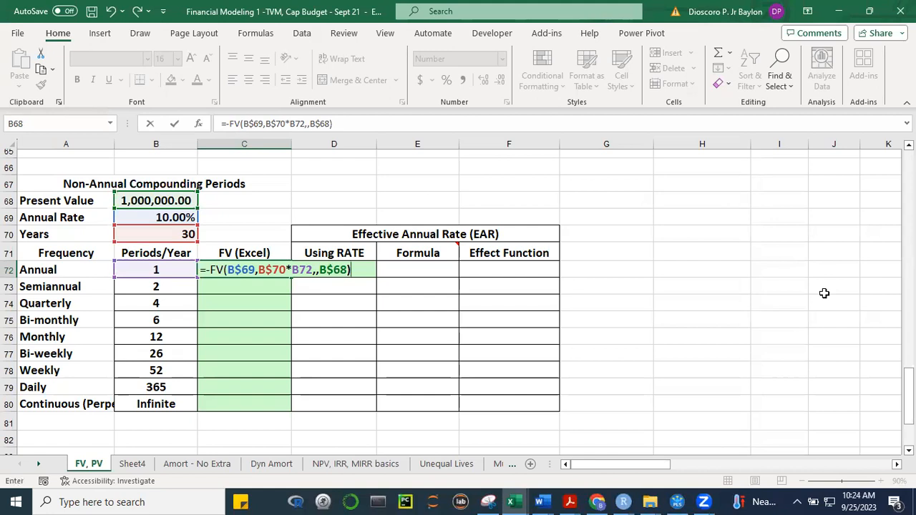
key(ctrl+Return)
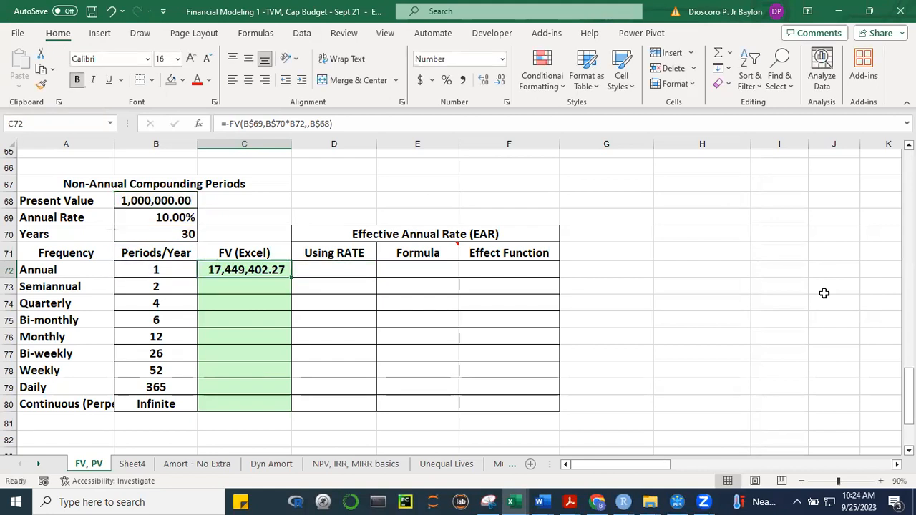
click(815, 315)
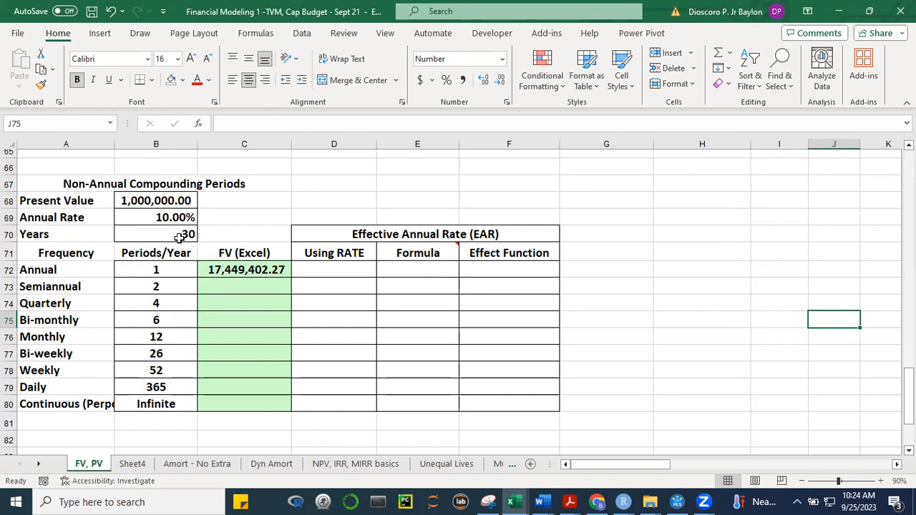
Copy the annual FV formula from C72 down through the Daily row and adjust column C's width for the results
click(227, 270)
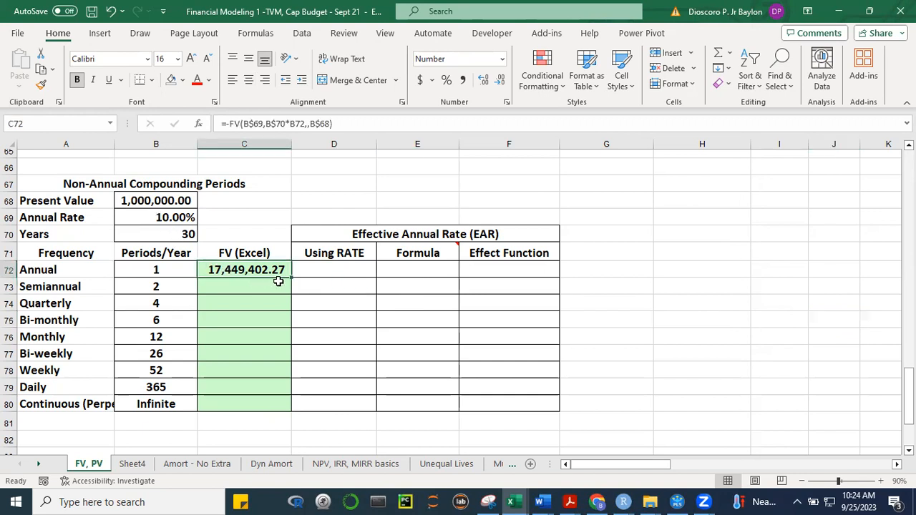
drag(290, 278, 287, 393)
drag(291, 144, 292, 143)
double_click(291, 143)
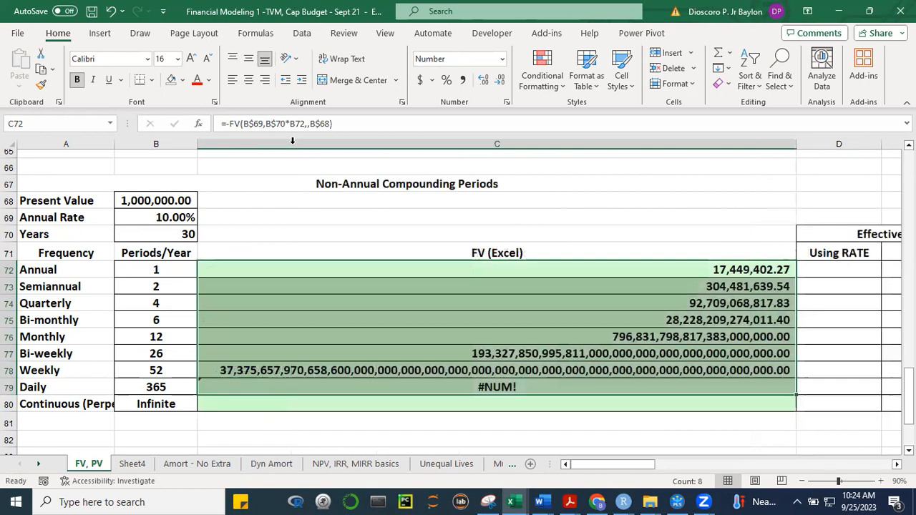
drag(796, 143, 340, 215)
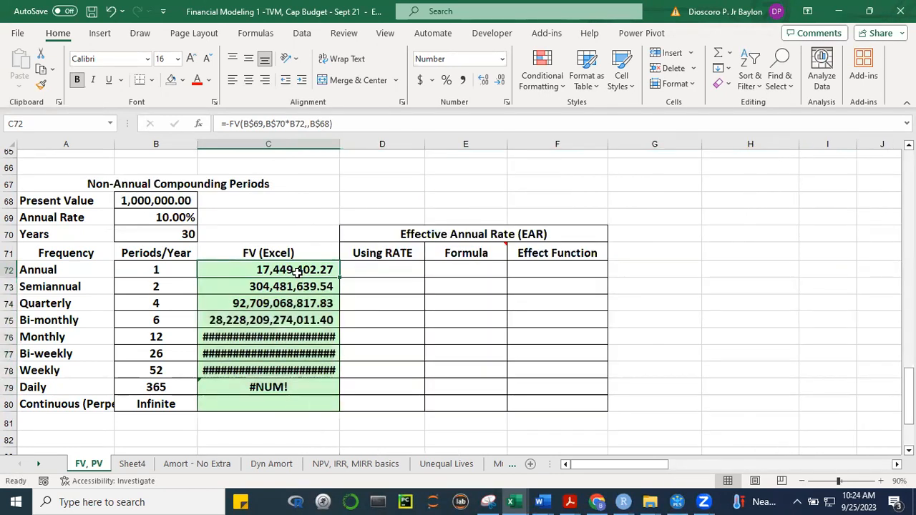
Correct the rate argument in C72 to B$69/B72, so the formula is =-FV(B$69/B72,B$70*B72,,B$68)
key(F2)
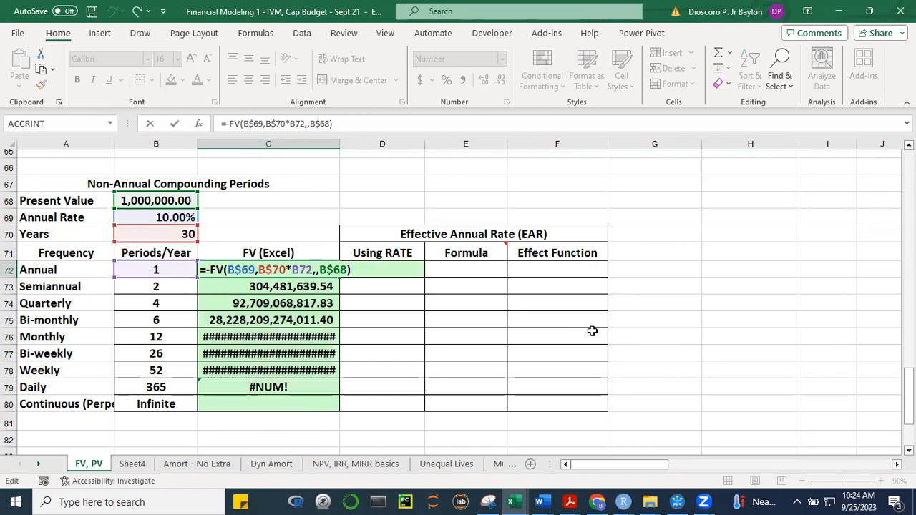
click(239, 270)
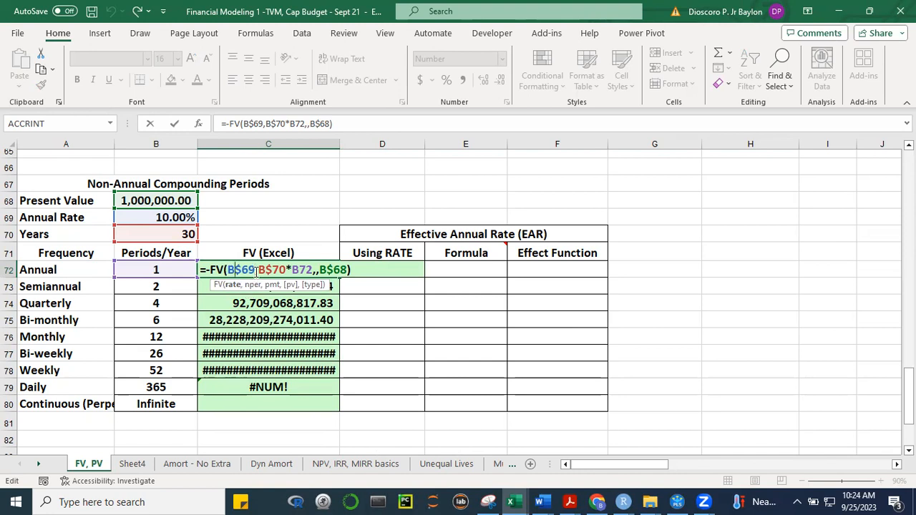
click(361, 268)
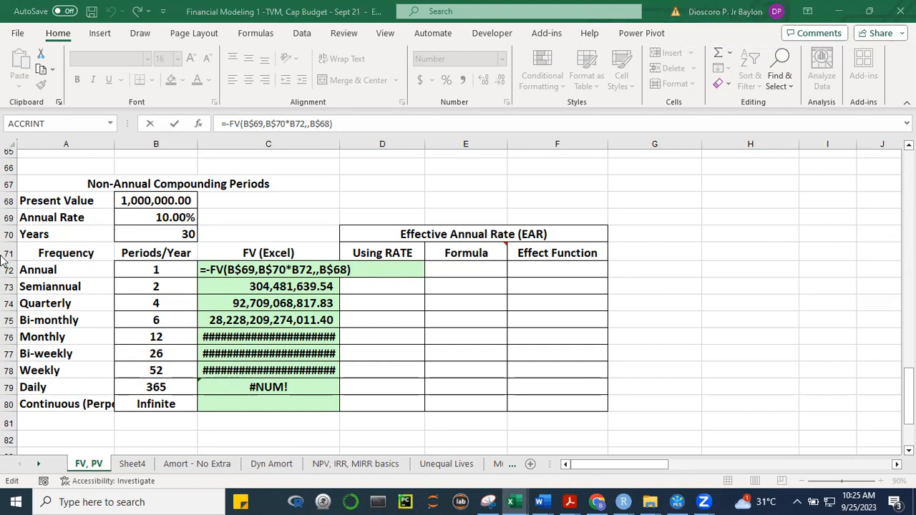
click(252, 269)
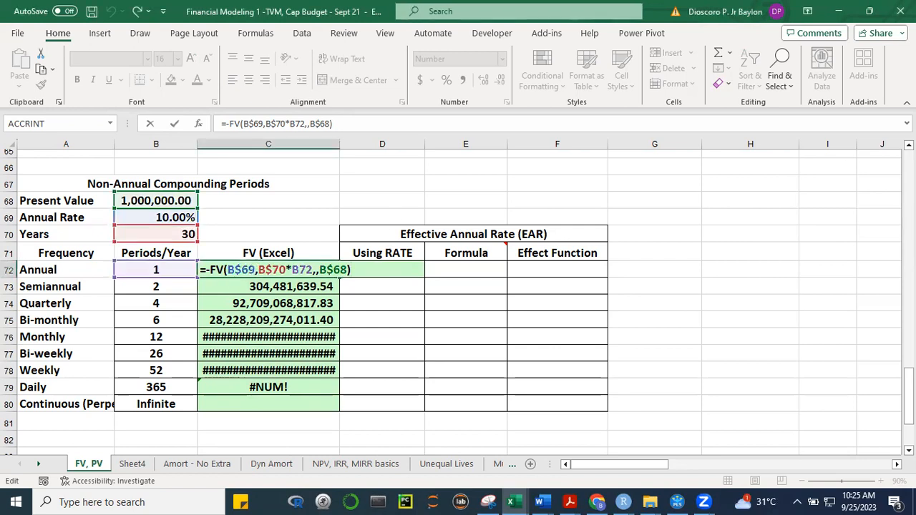
double_click(252, 269)
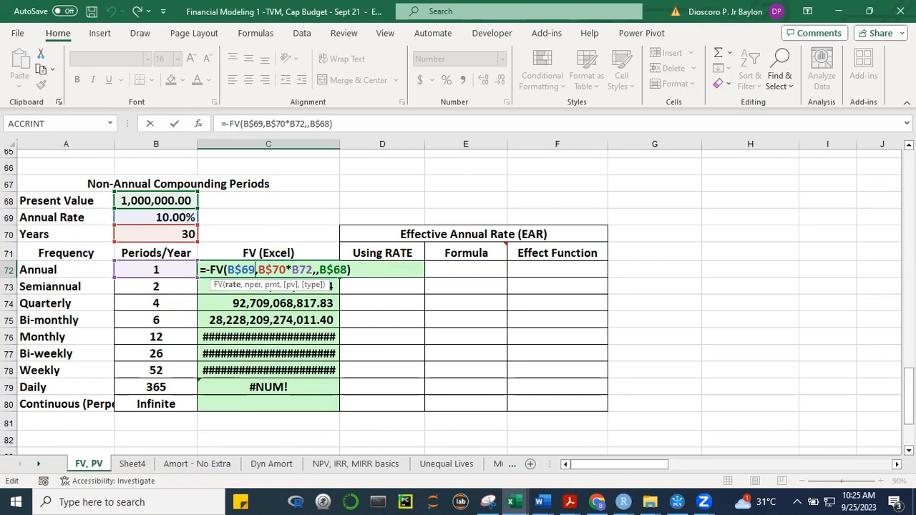
text(/)
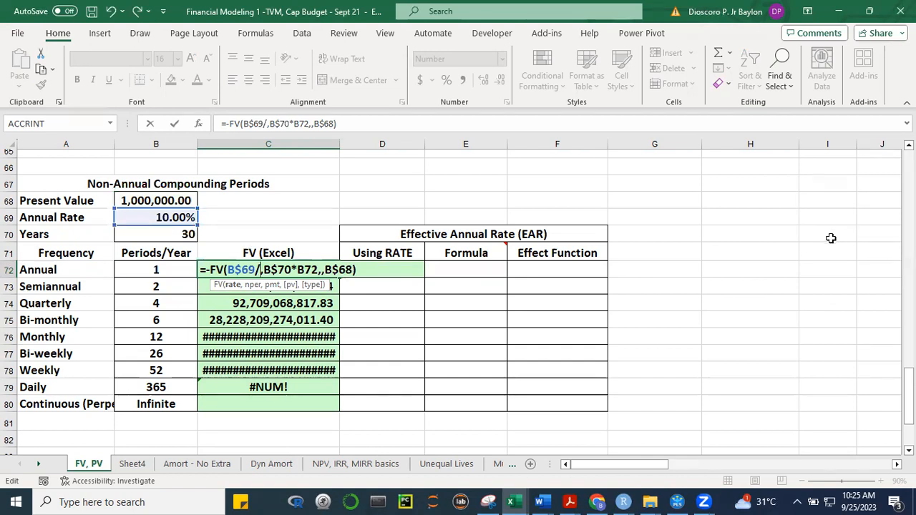
click(159, 271)
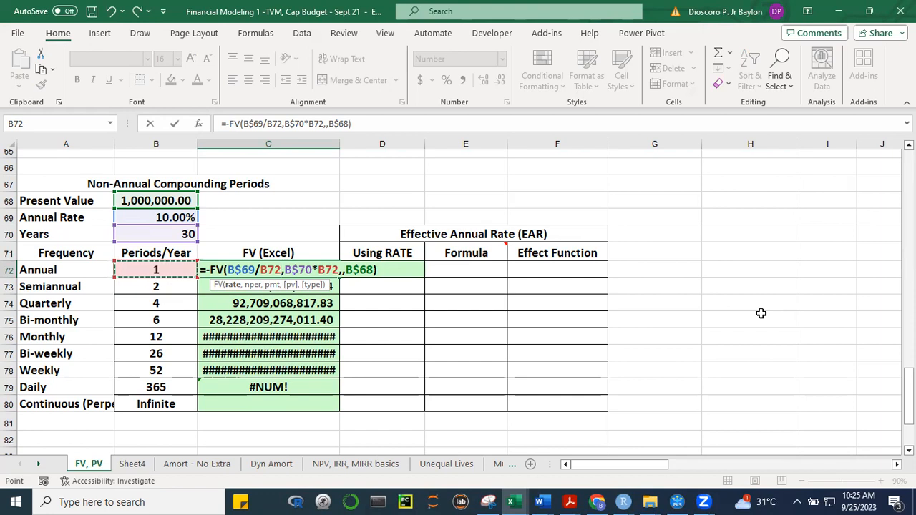
click(387, 269)
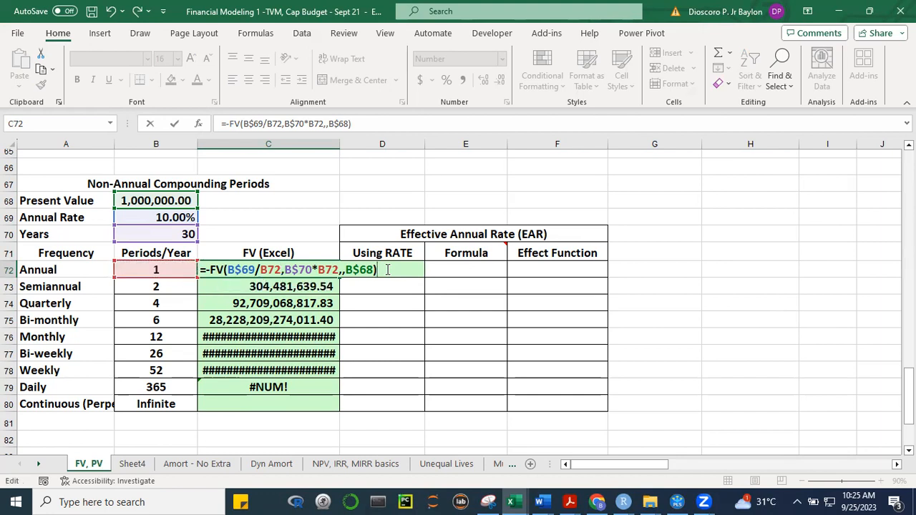
key(ctrl+Return)
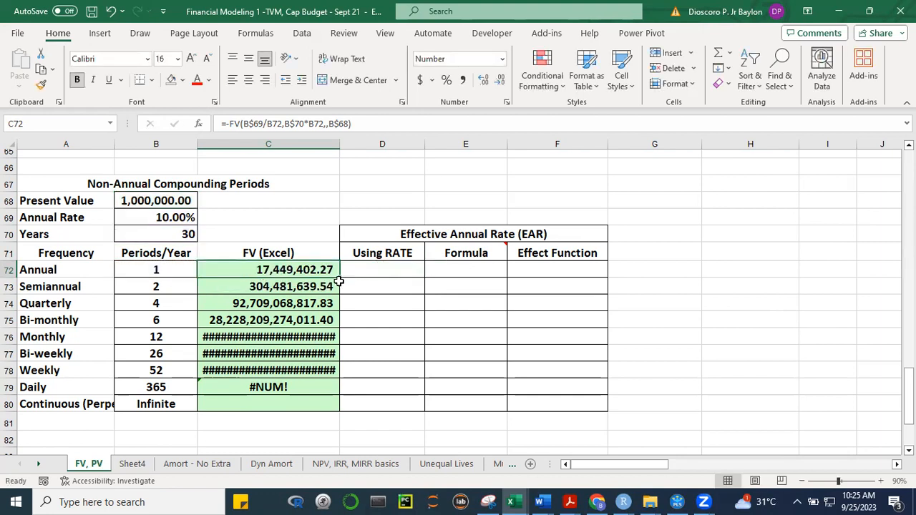
Copy the corrected FV formula from C72 down through C79 and narrow column C to fit the future values
drag(339, 280, 315, 394)
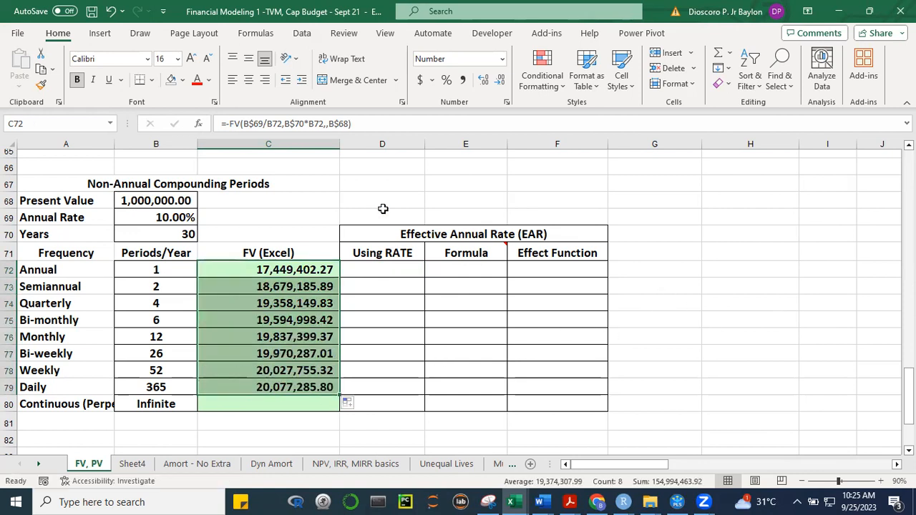
drag(340, 144, 290, 144)
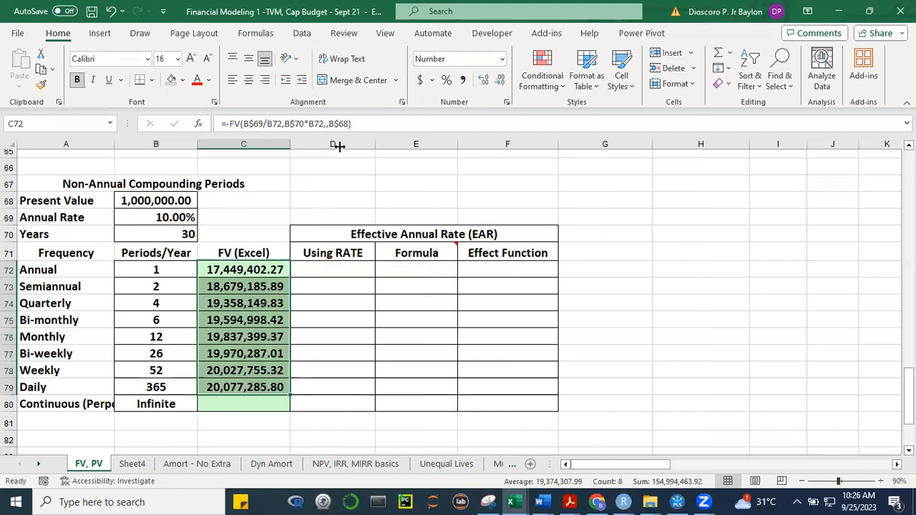
click(692, 333)
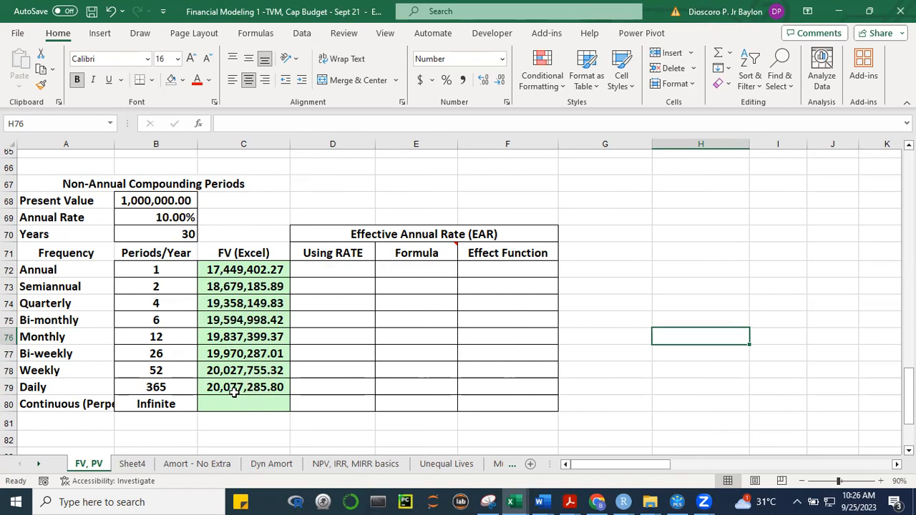
click(241, 372)
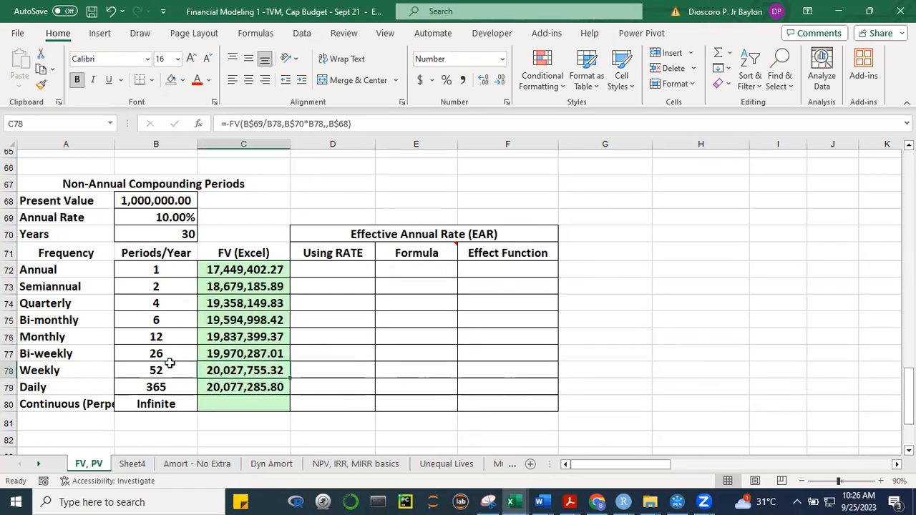
click(644, 303)
drag(290, 146, 304, 145)
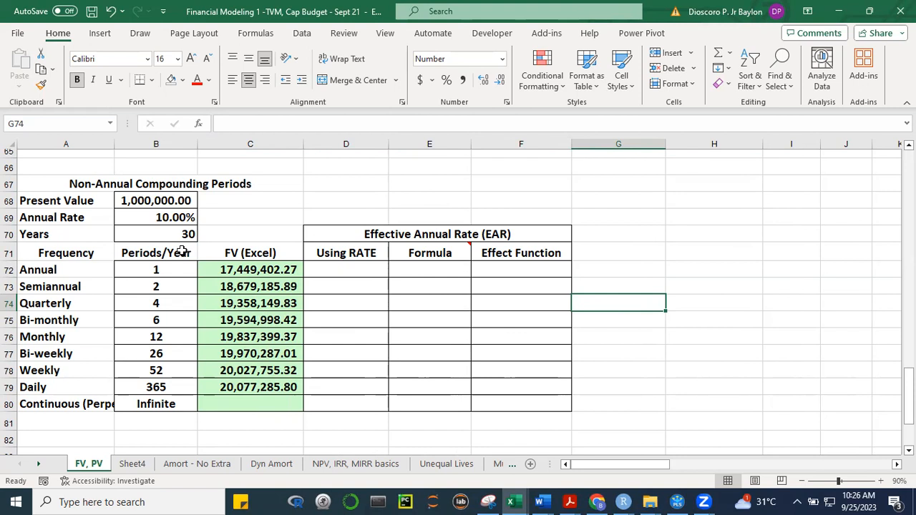
Colour the hidden FV = PV * e^rt note in C81 red and widen column A for the Continuous (Perpetuity) label
click(266, 403)
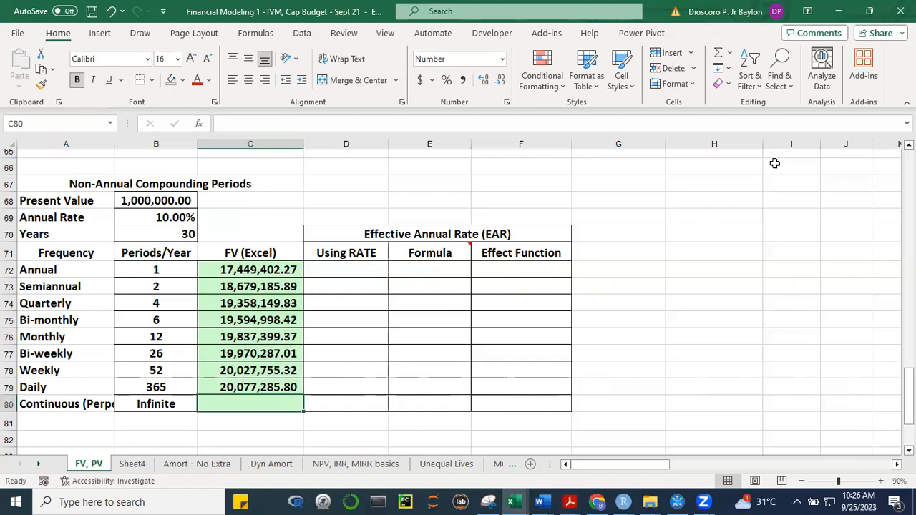
click(269, 422)
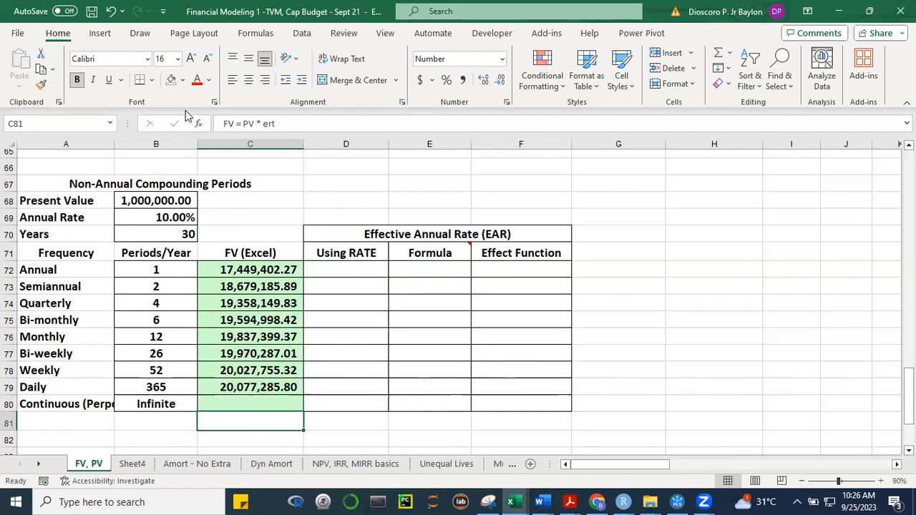
click(196, 80)
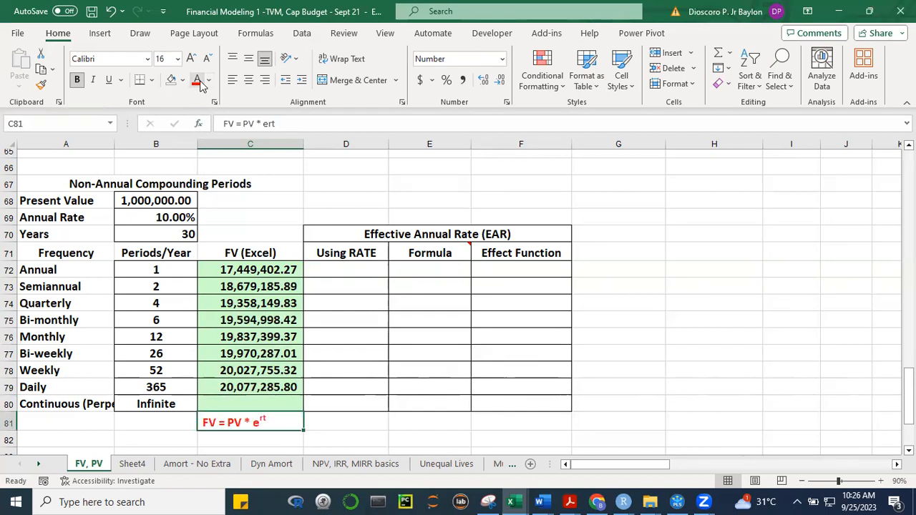
click(658, 296)
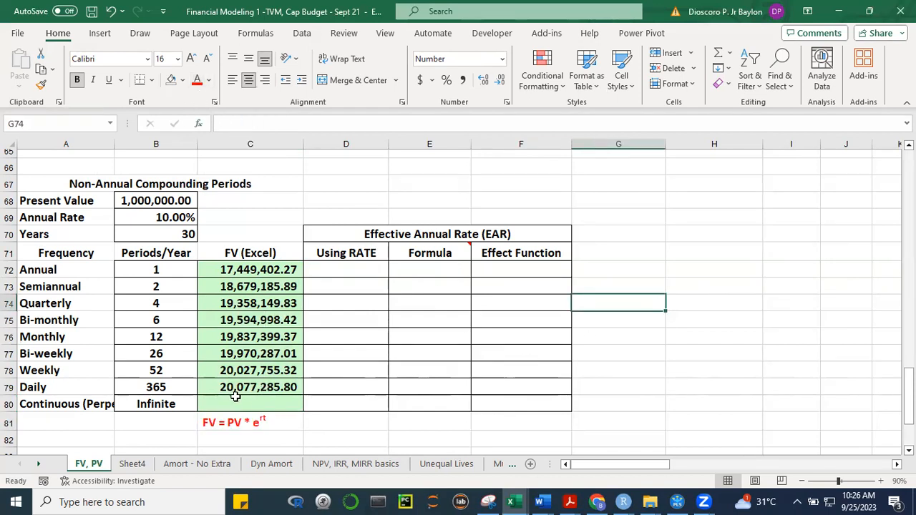
drag(115, 145, 142, 146)
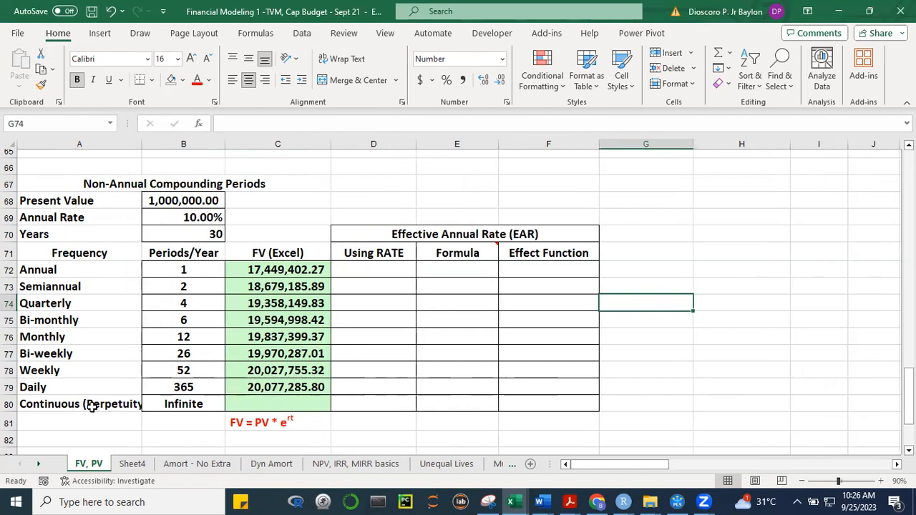
Enter the continuous-compounding future value formula =B68*EXP(B69*B70) in C80, following the FV = PV * e^rt note
click(277, 423)
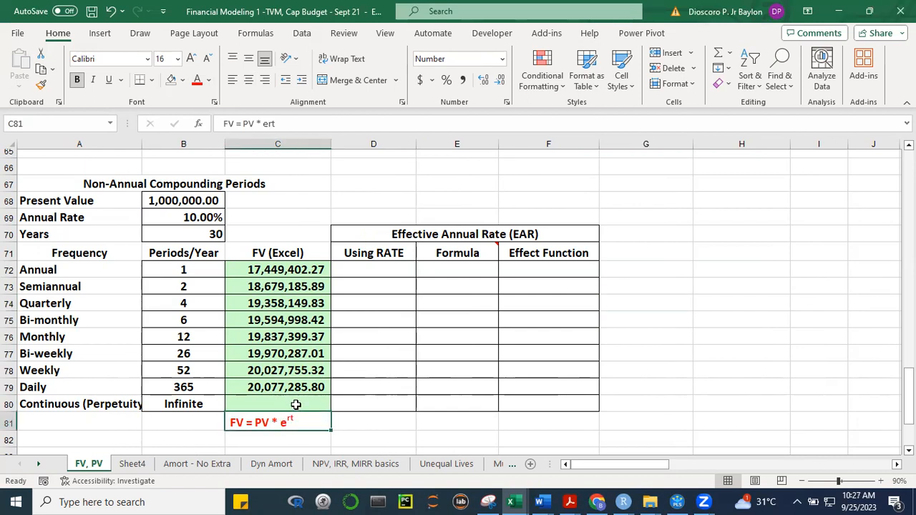
click(293, 405)
text(=)
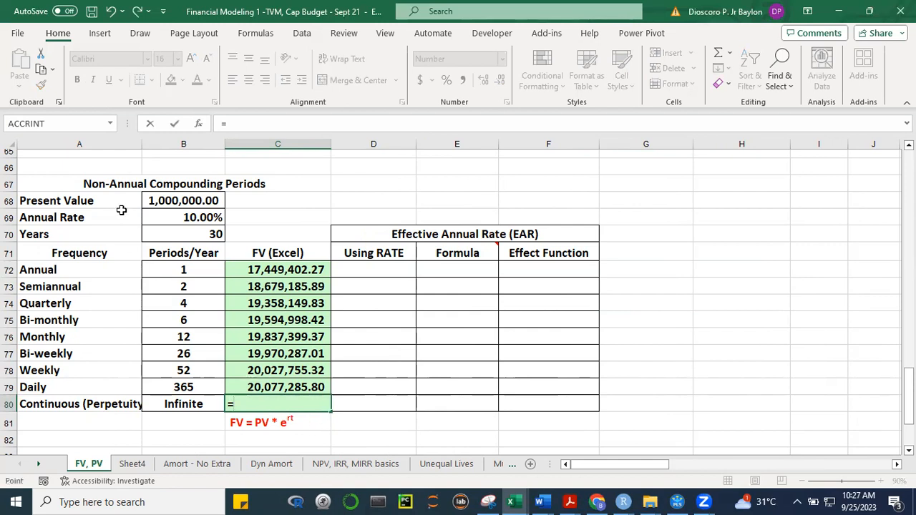
click(157, 202)
text(*)
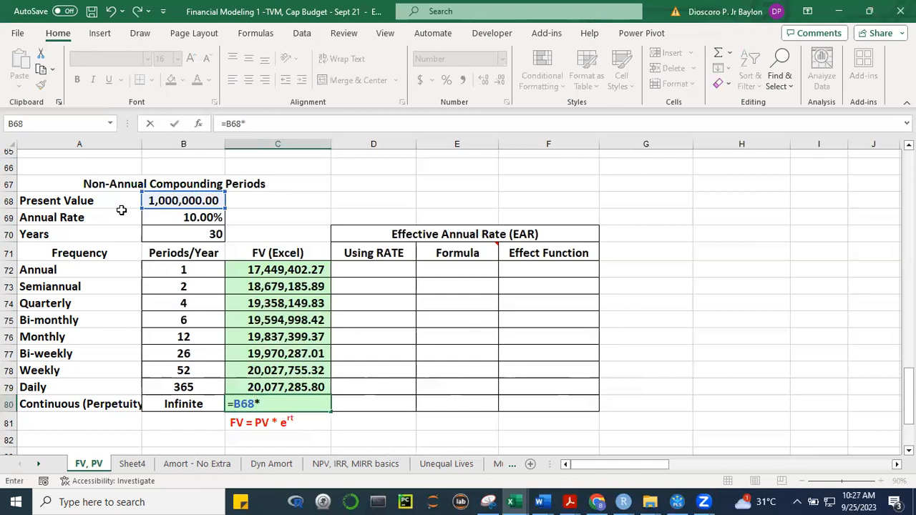
text(EXP)
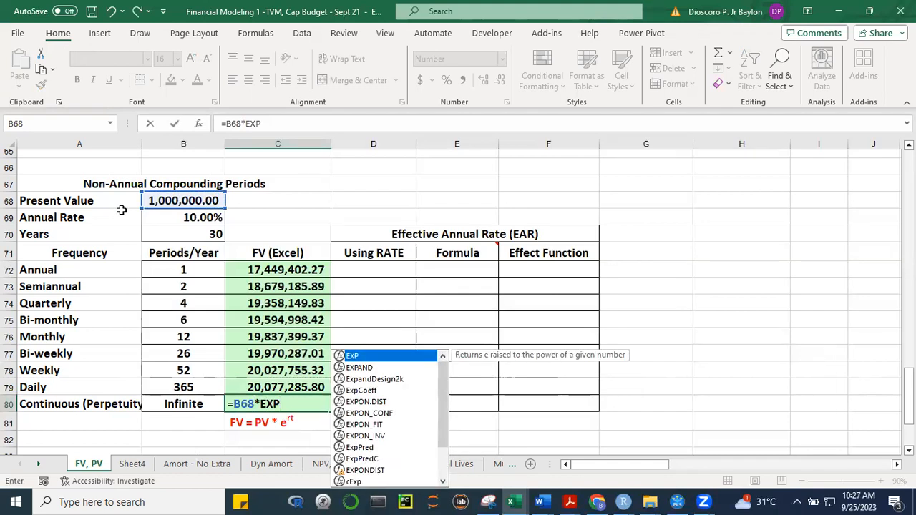
text(()
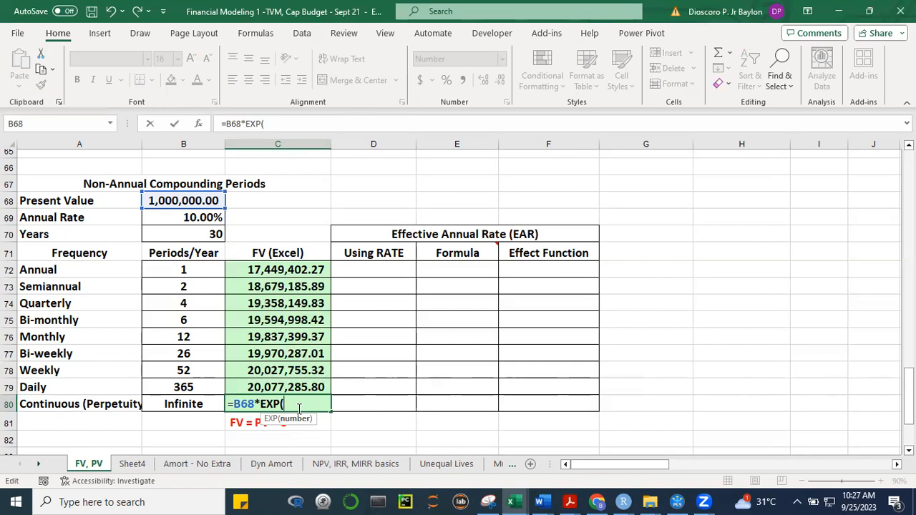
click(183, 220)
text(*)
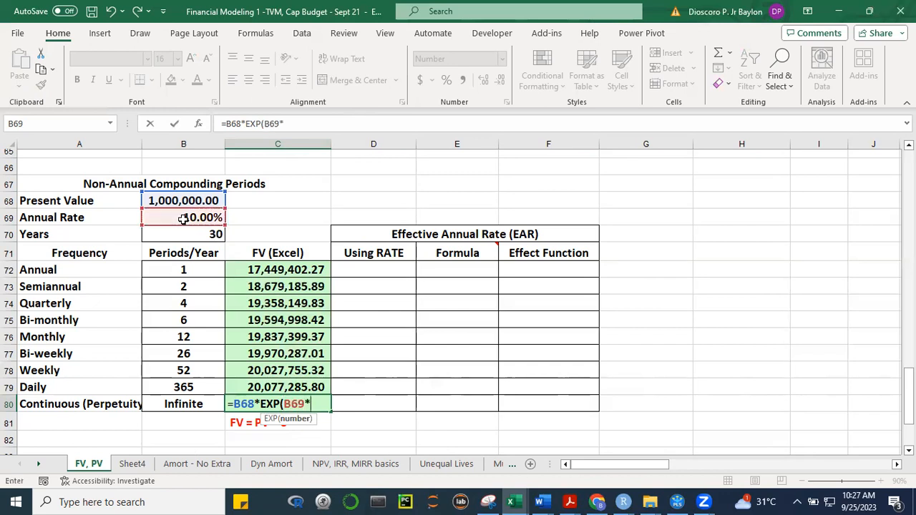
click(210, 233)
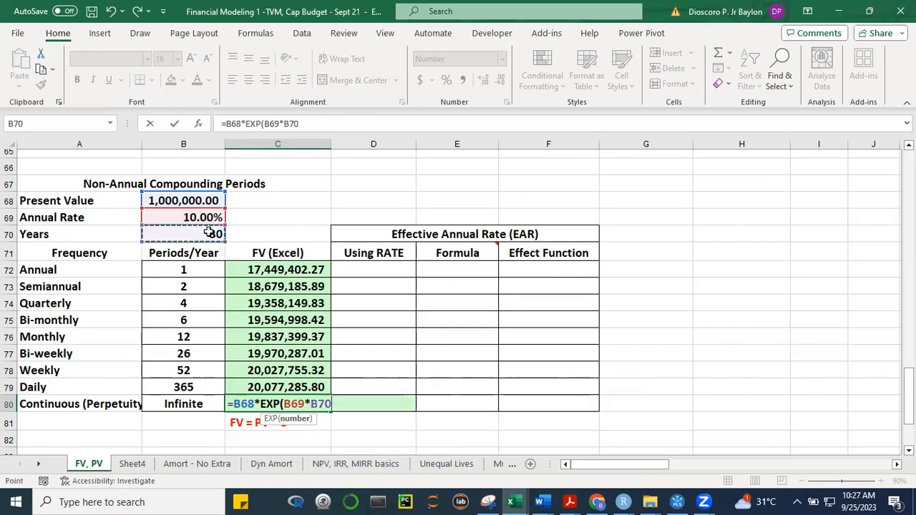
text())
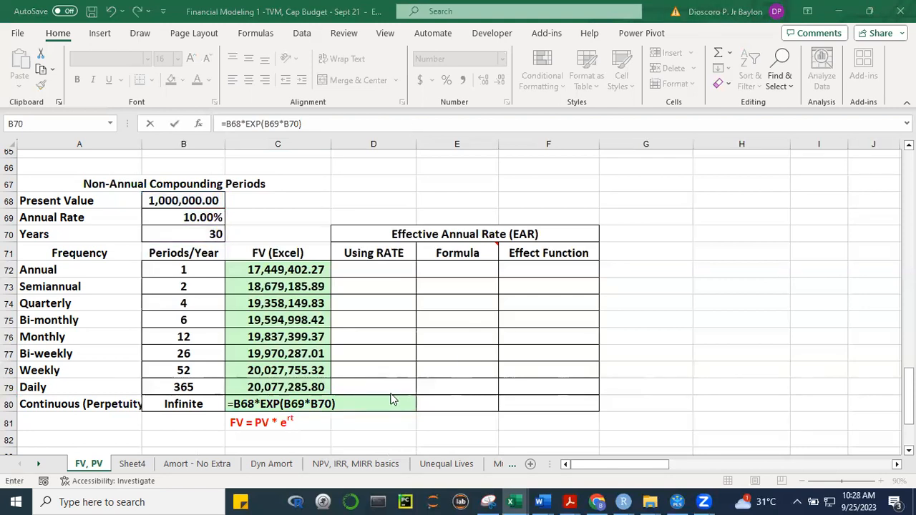
click(351, 403)
key(Return)
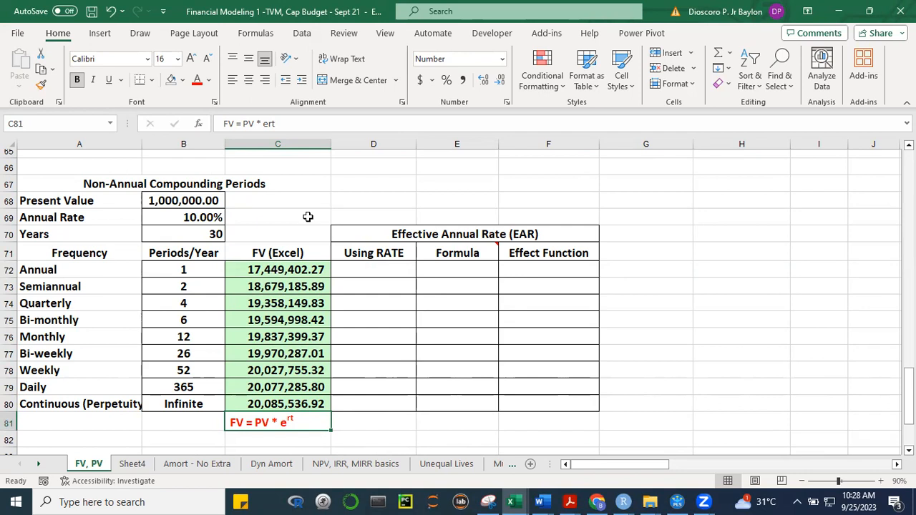
Narrow column C to fit the future values more closely and select the Annual cell under Using RATE
drag(329, 144, 318, 144)
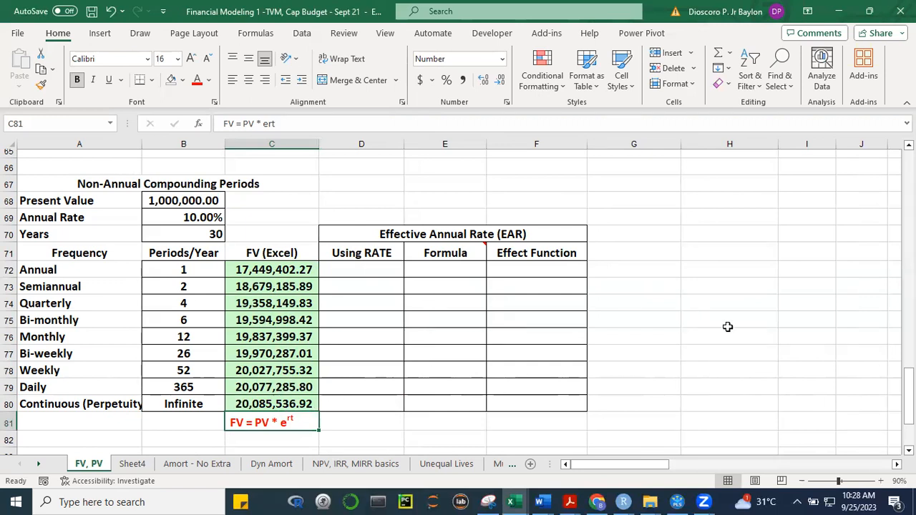
click(798, 348)
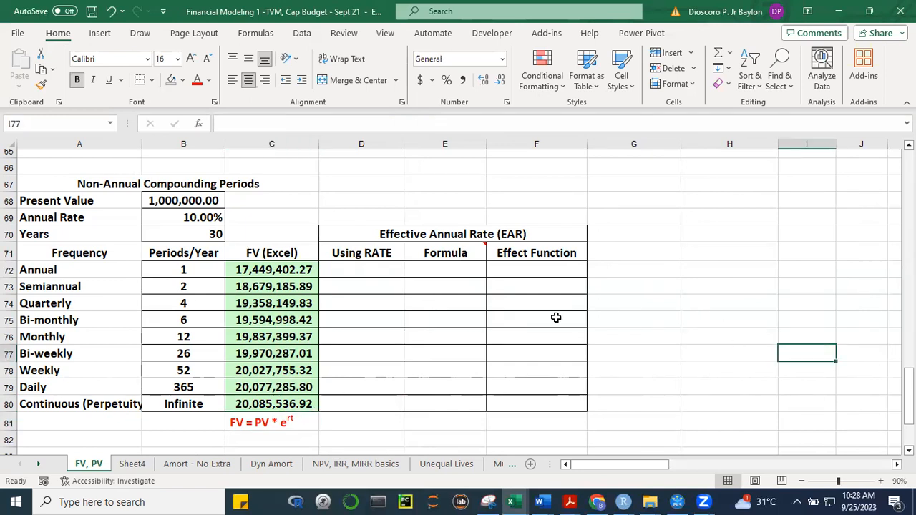
click(372, 272)
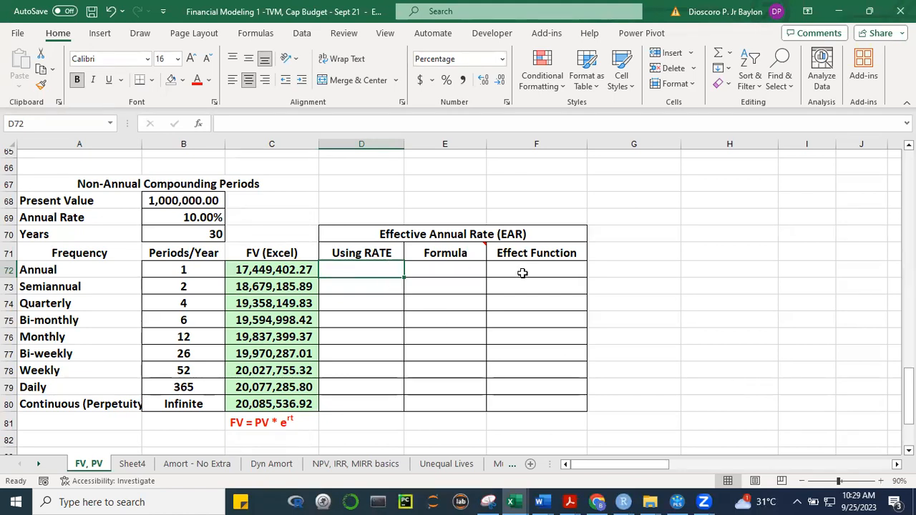
click(716, 332)
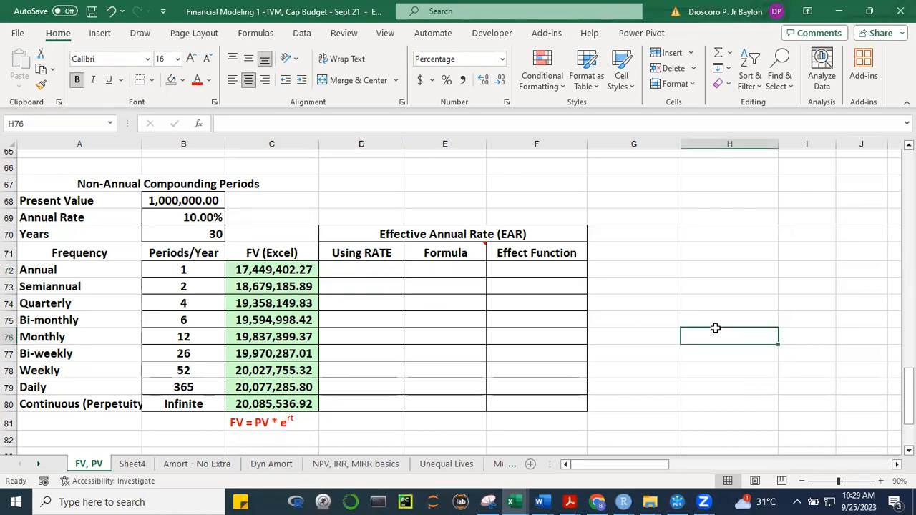
click(364, 269)
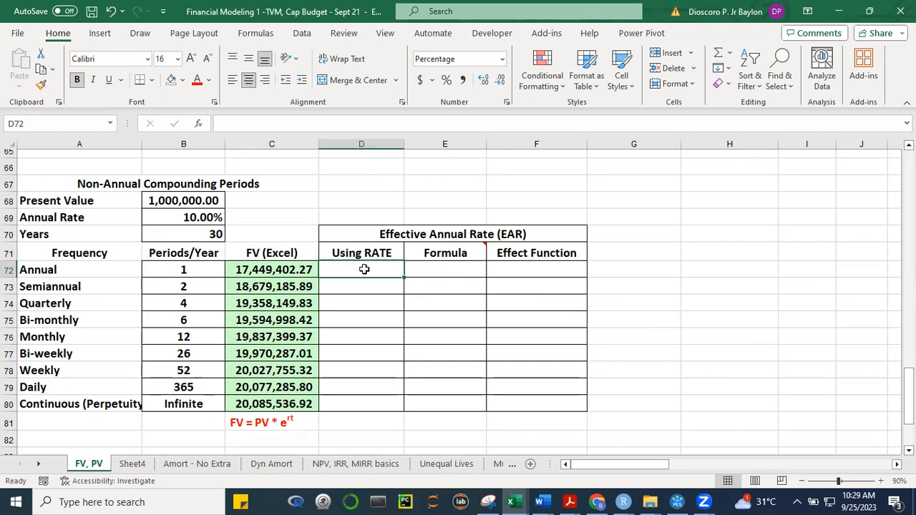
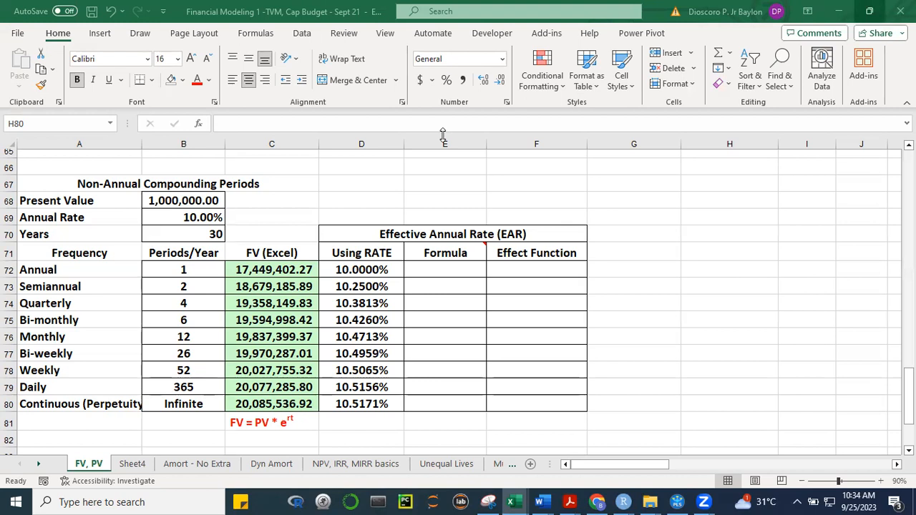
Clear the Using RATE results for all frequencies, from the Annual row through the Continuous row
click(712, 288)
drag(370, 418, 365, 271)
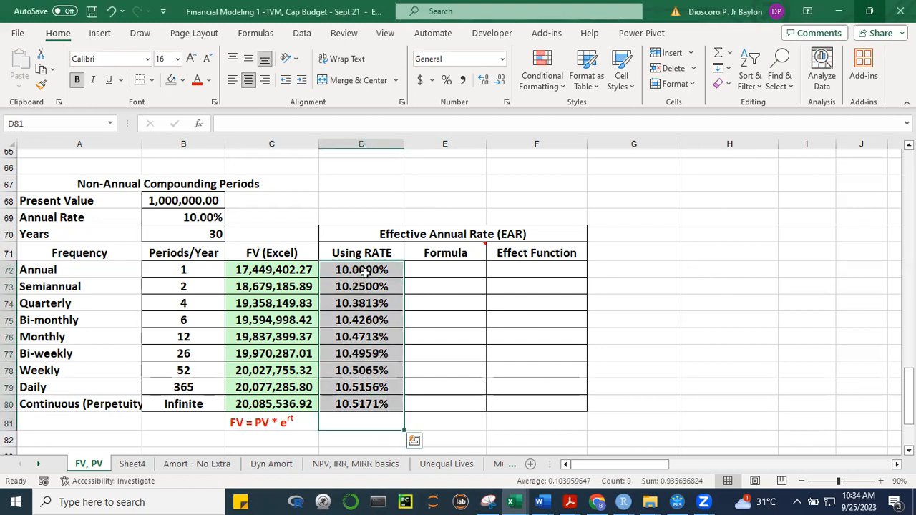
key(Delete)
click(773, 313)
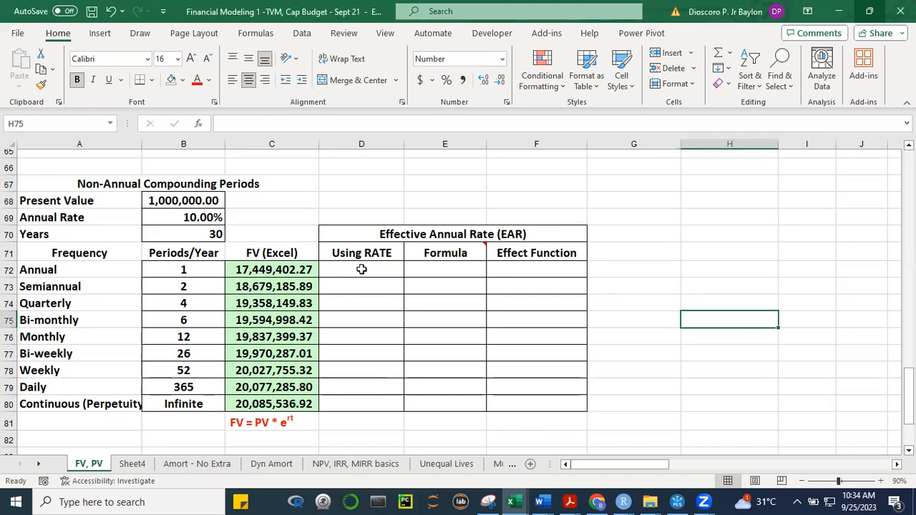
Examine the present value, the years and the FV formulas in the Annual, Daily and Monthly rows as inputs for the effective rate
click(362, 268)
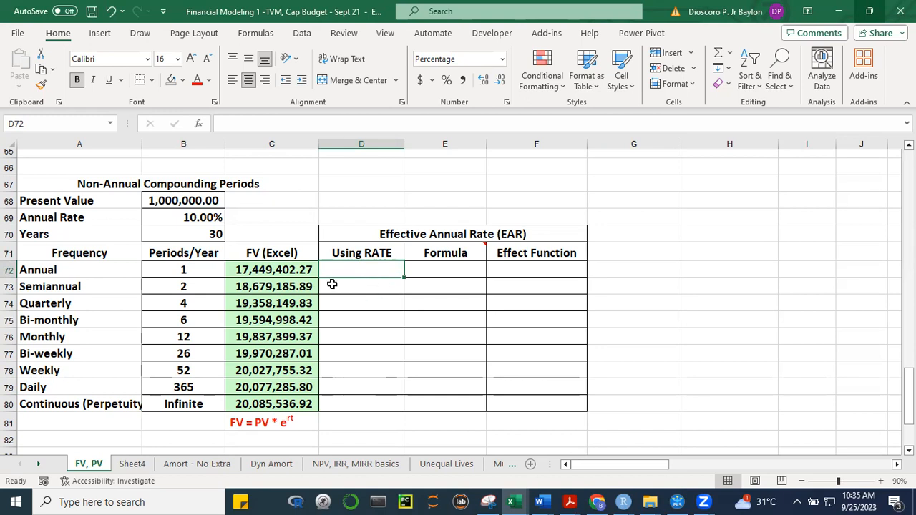
click(189, 198)
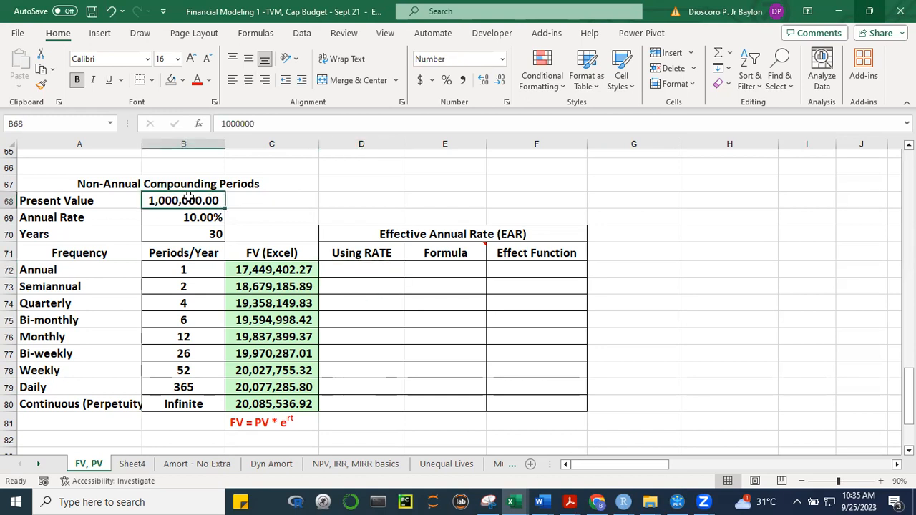
click(206, 235)
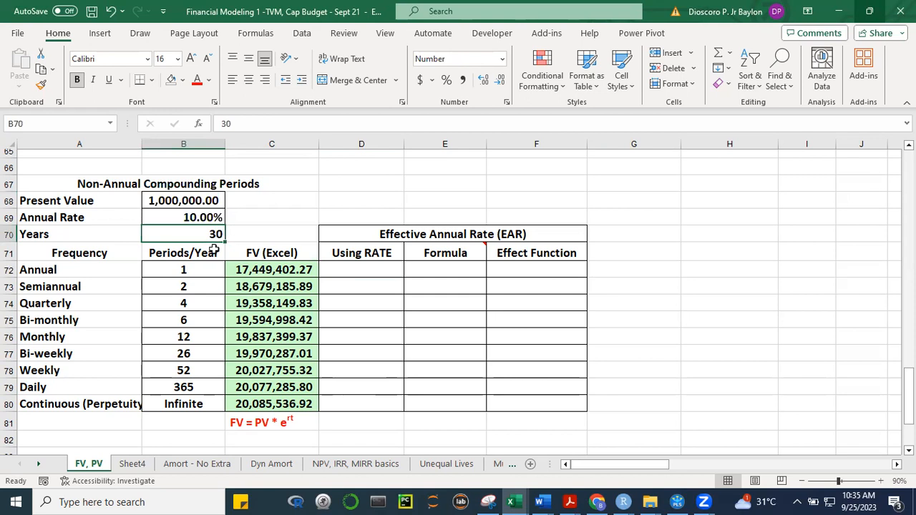
click(266, 270)
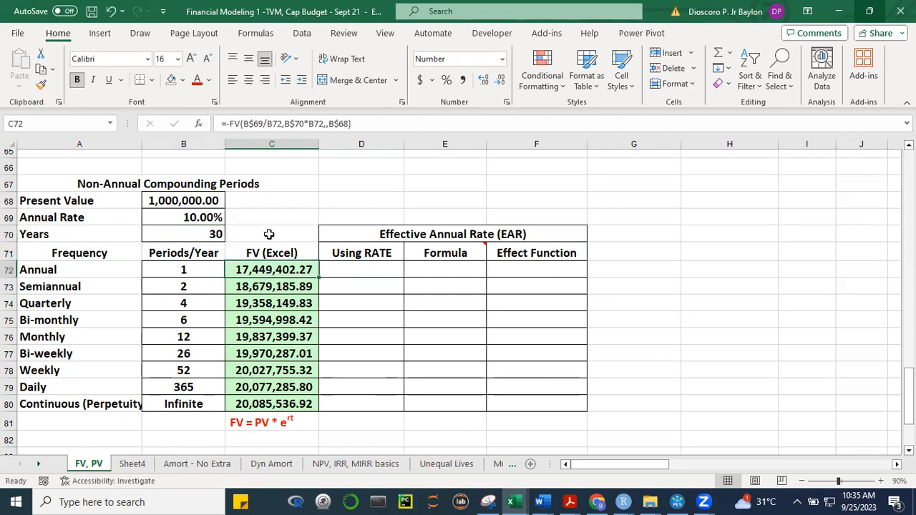
click(179, 200)
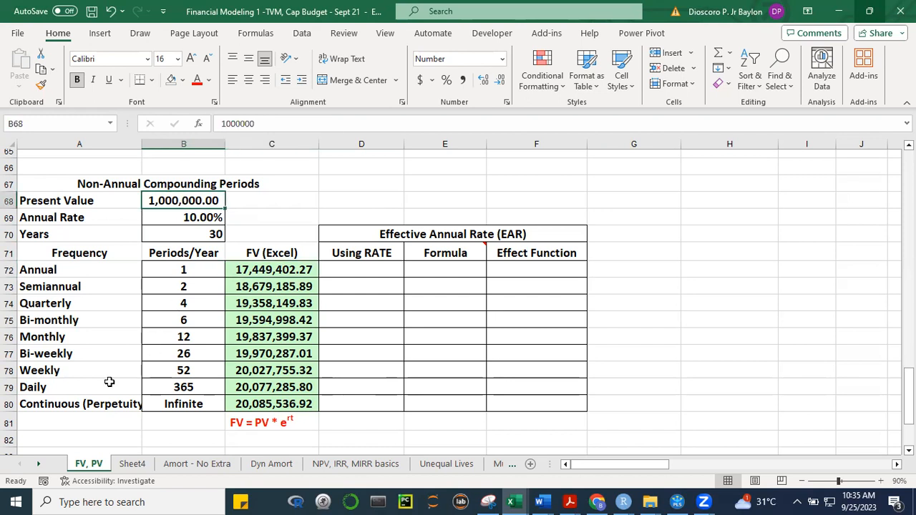
click(274, 388)
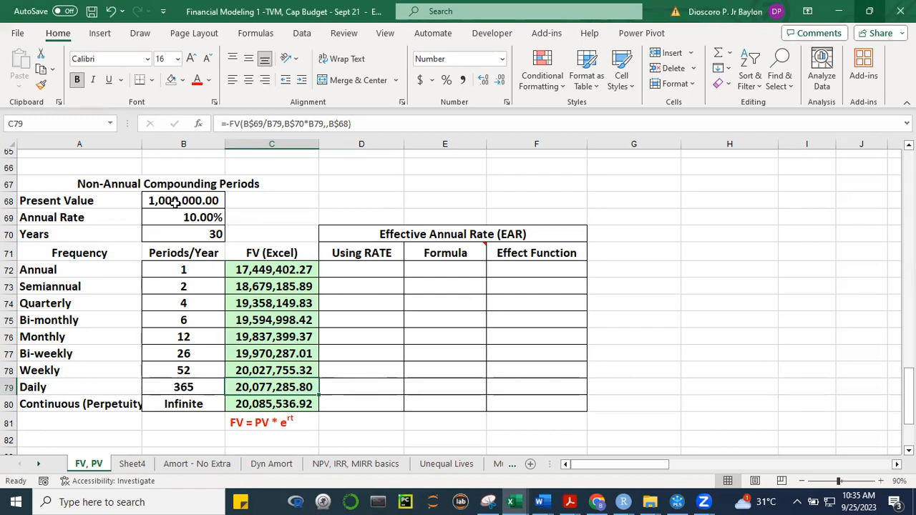
click(275, 339)
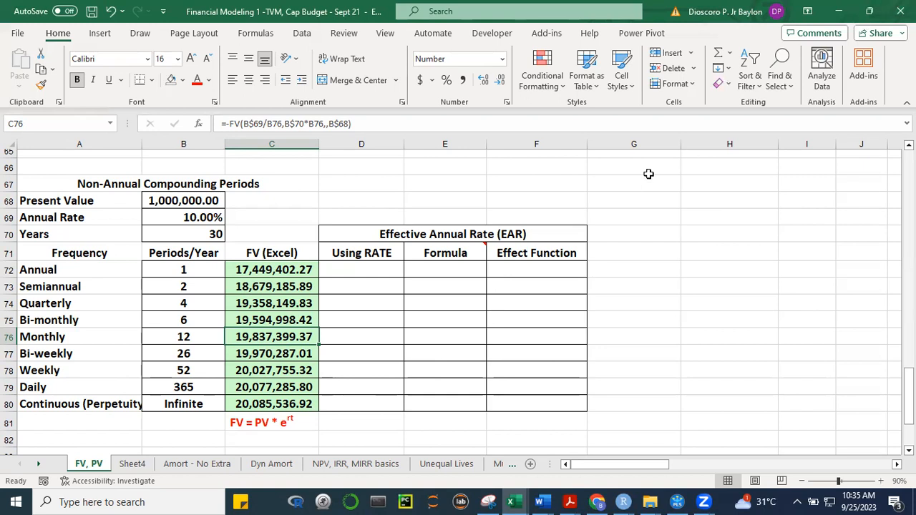
Begin a RATE formula in D72 with B$70 as the number of periods and the payment argument left blank
click(345, 264)
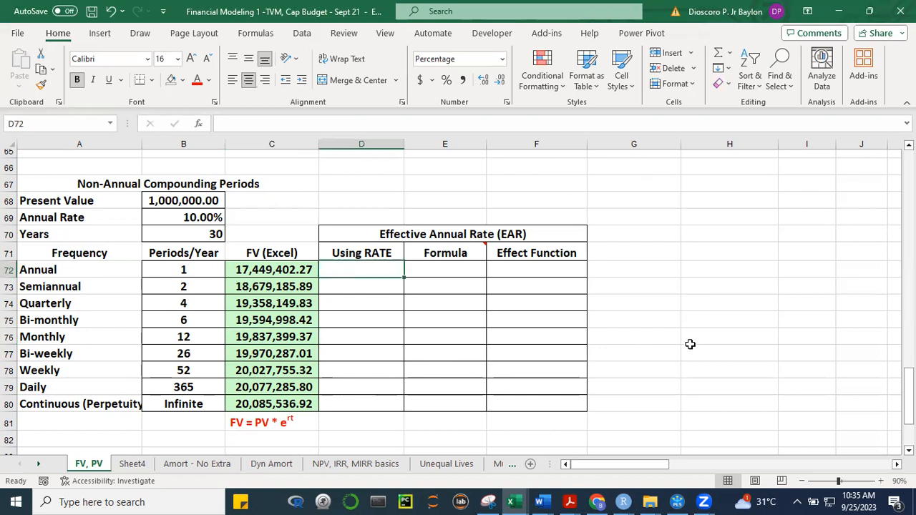
text(=R)
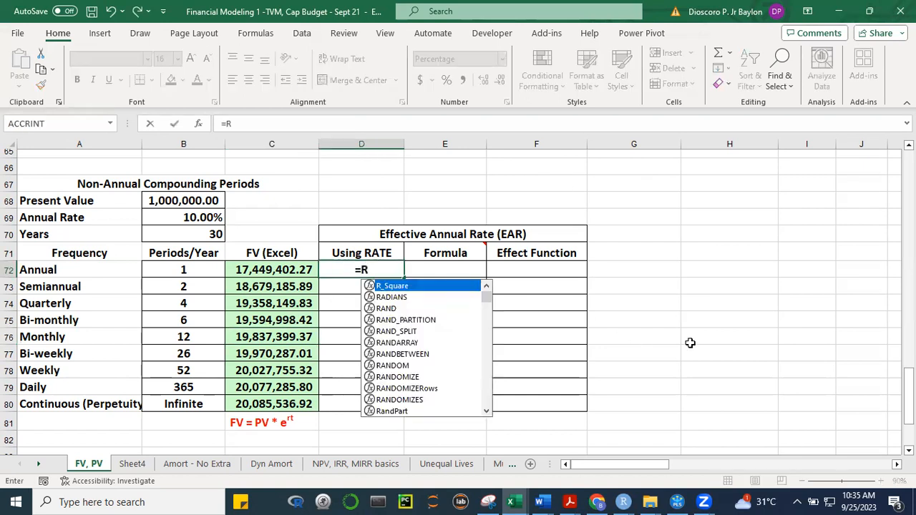
text(ATE()
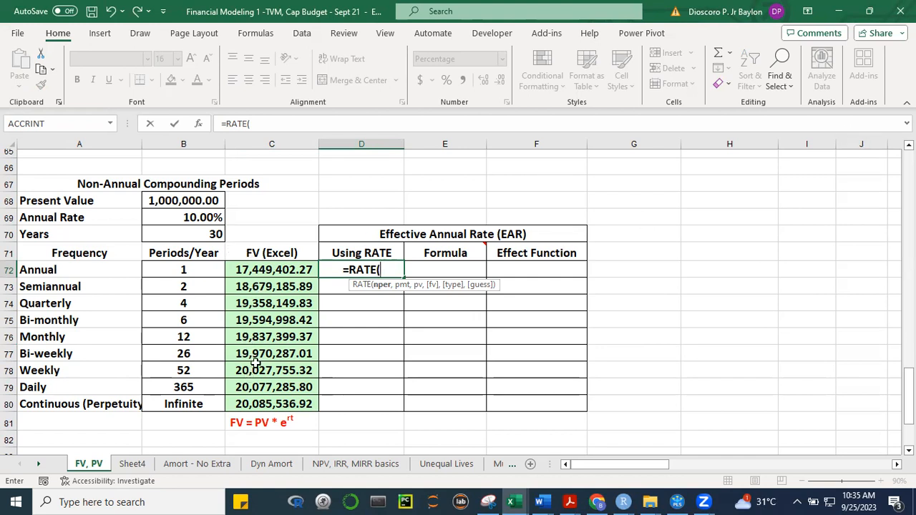
click(202, 235)
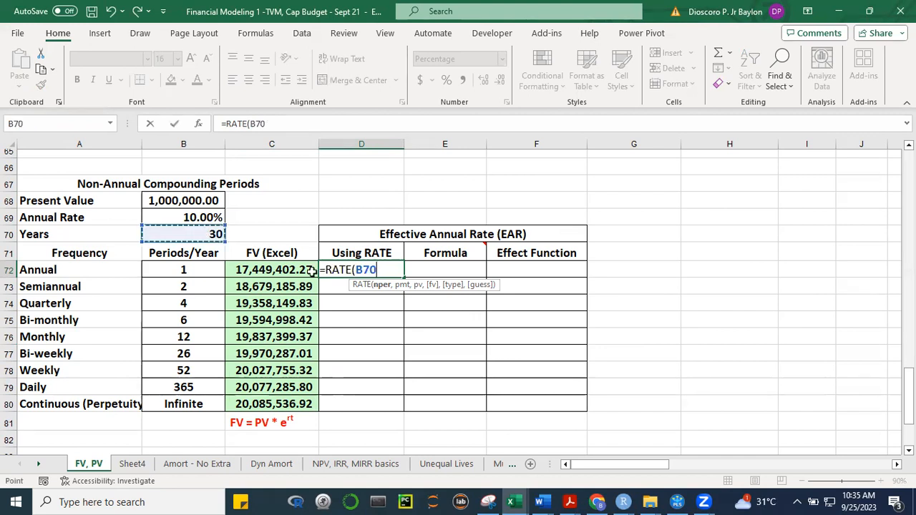
key(F4)
key(F4)
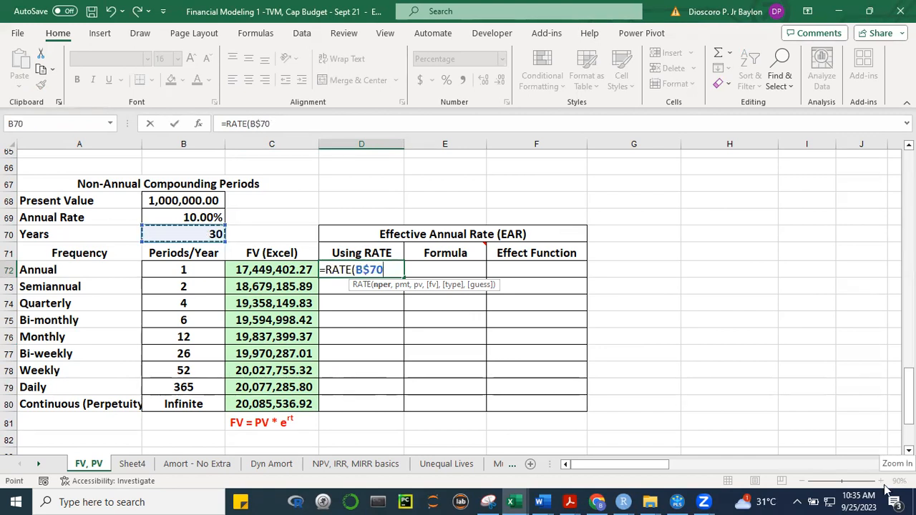
text(,)
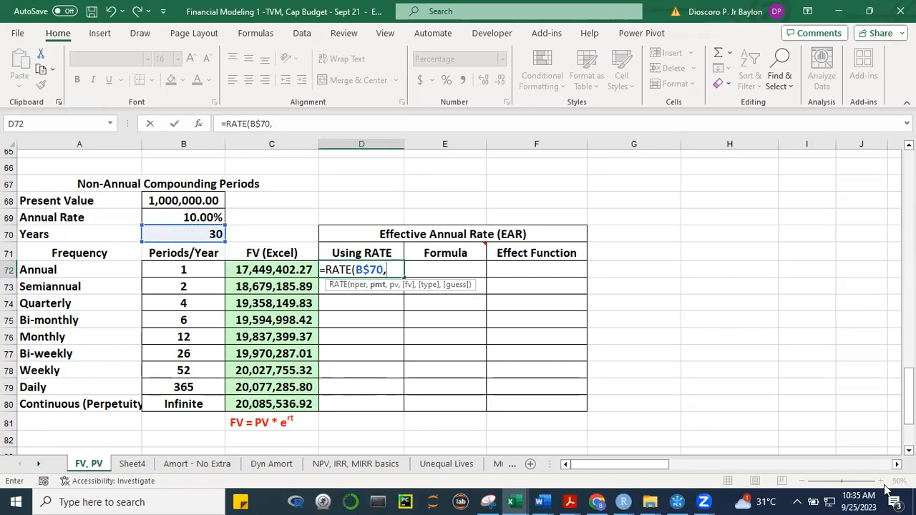
text(,)
Complete the RATE formula in D72 with B68 as present value and -C72 as future value, and fill it down through D80
click(199, 200)
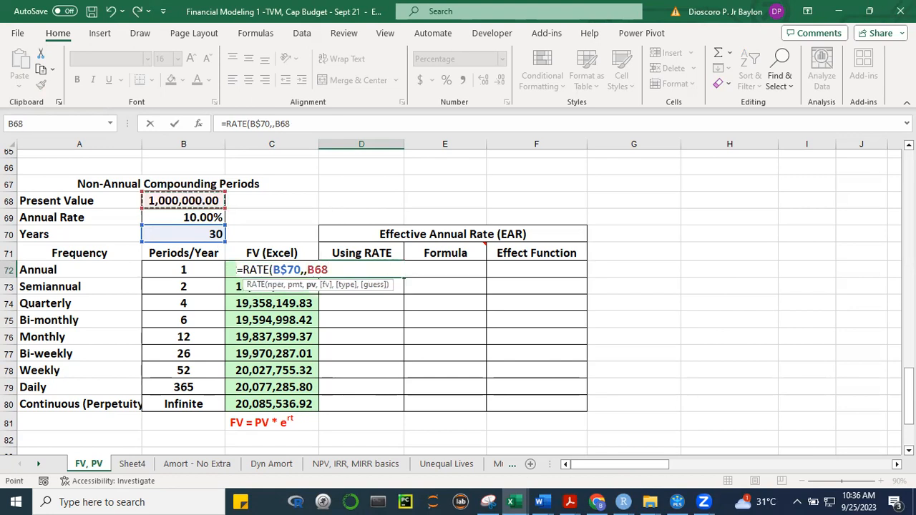
text(,)
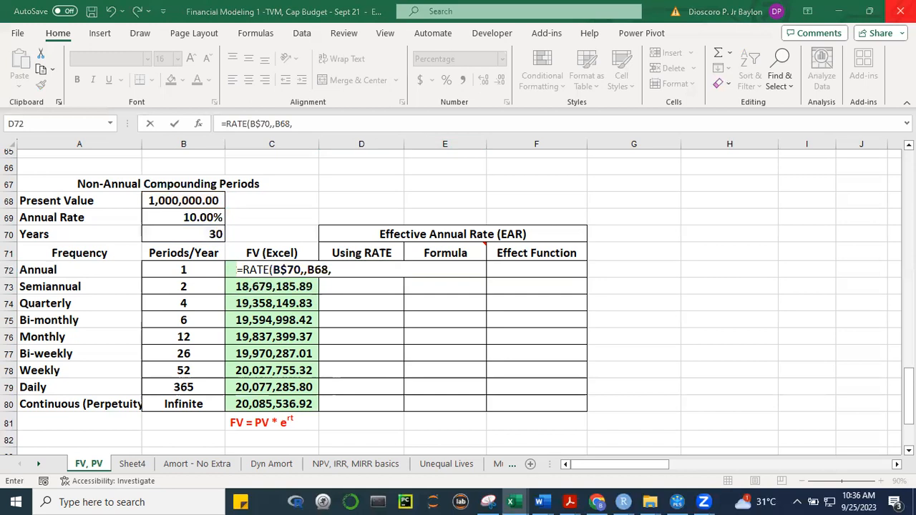
click(339, 270)
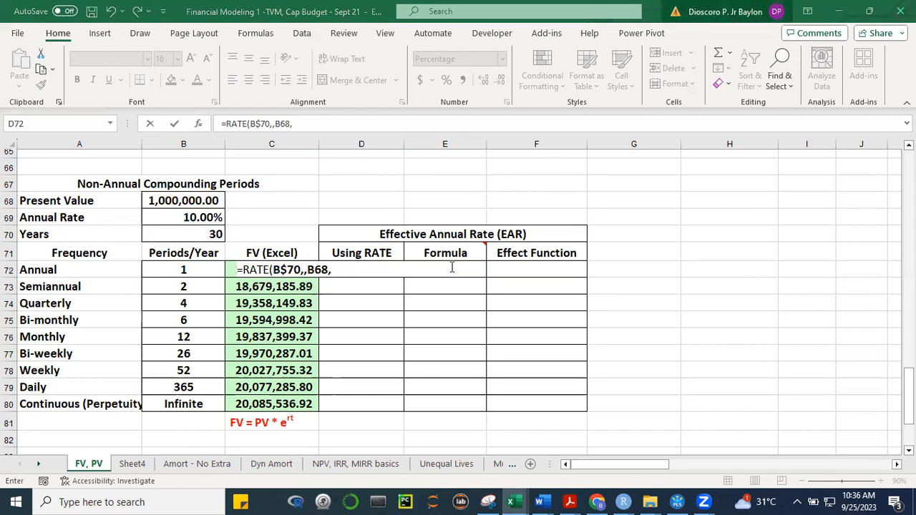
click(333, 270)
click(236, 285)
key(Up)
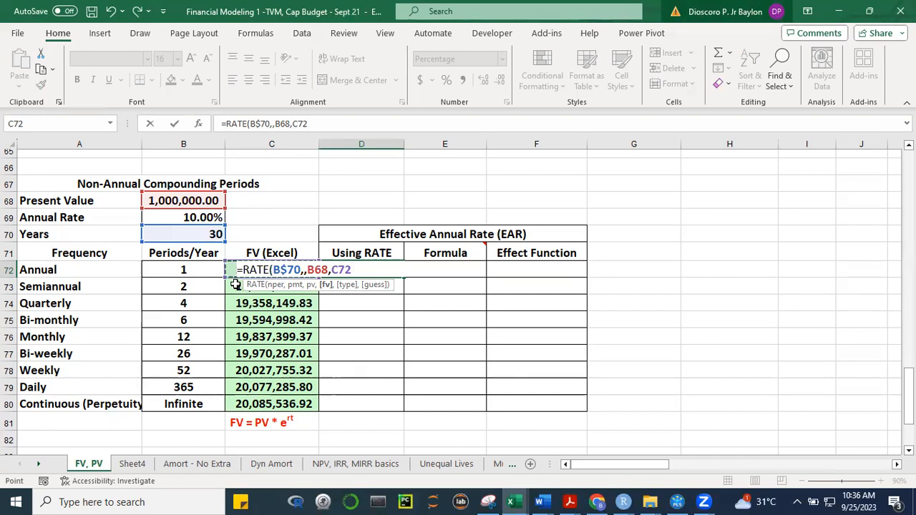
text())
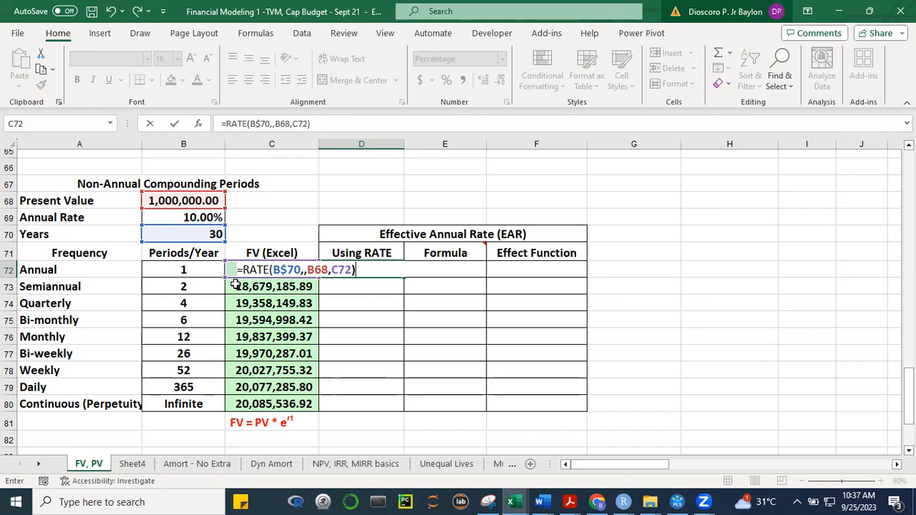
click(332, 274)
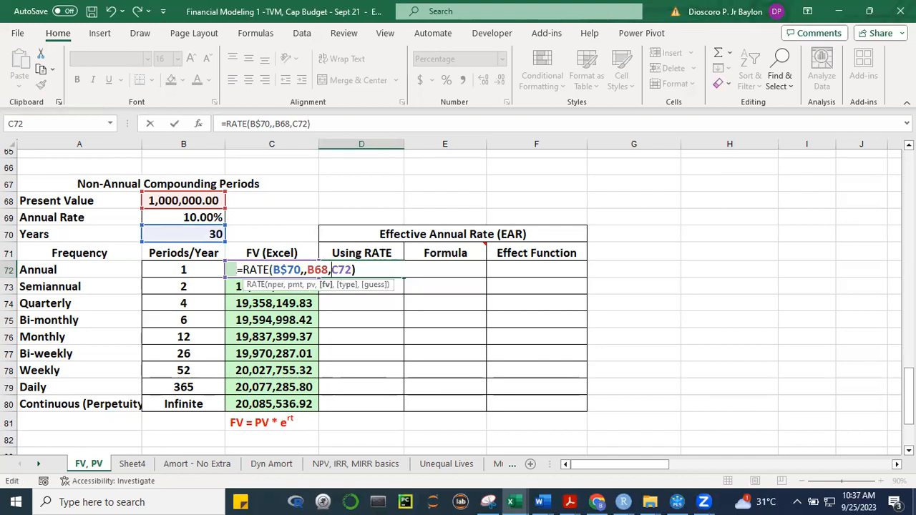
text(-)
key(ctrl+Return)
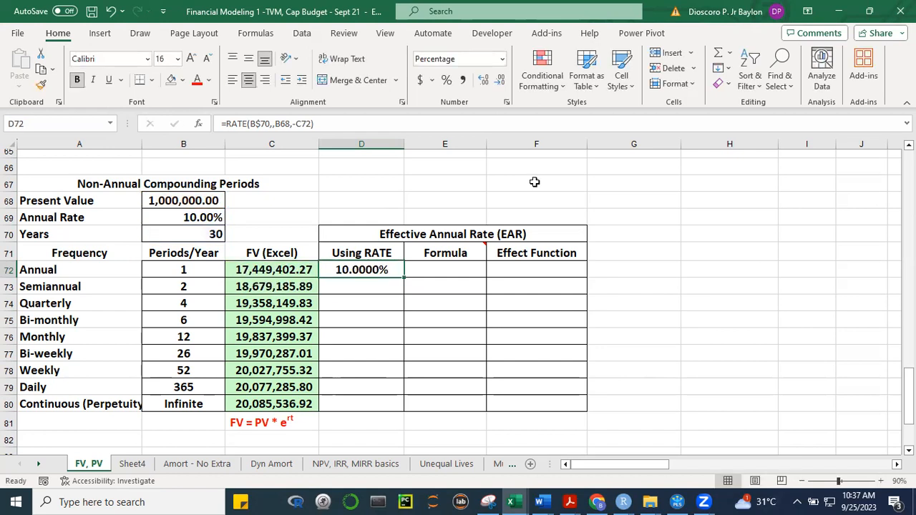
drag(404, 277, 394, 413)
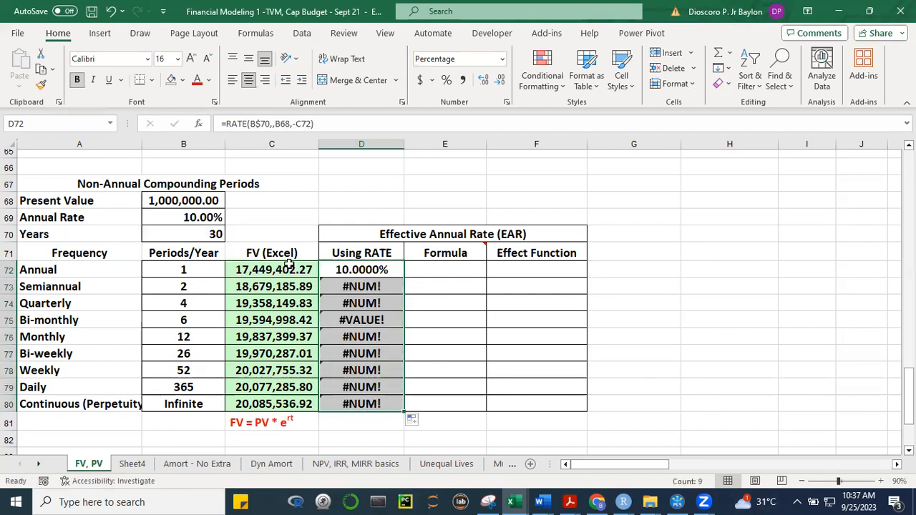
Lock the present value reference as B$68 in D72's RATE formula
click(358, 270)
double_click(358, 271)
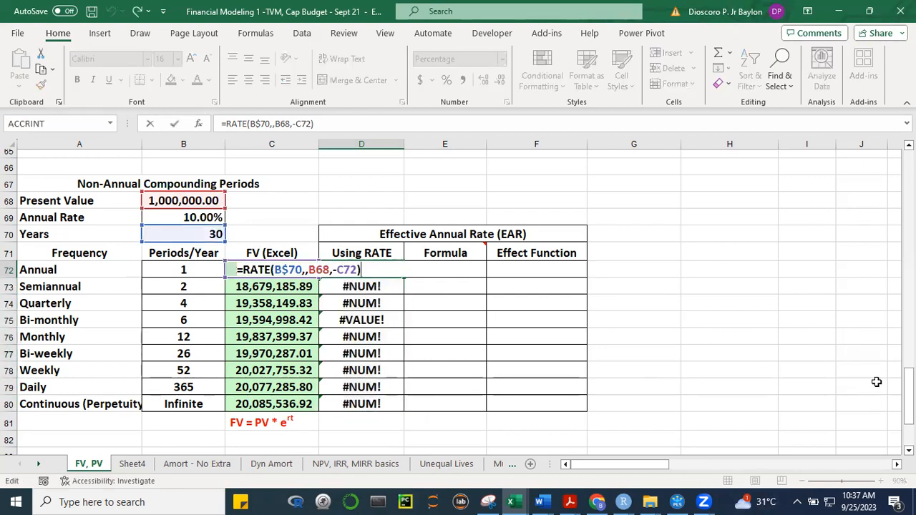
click(282, 269)
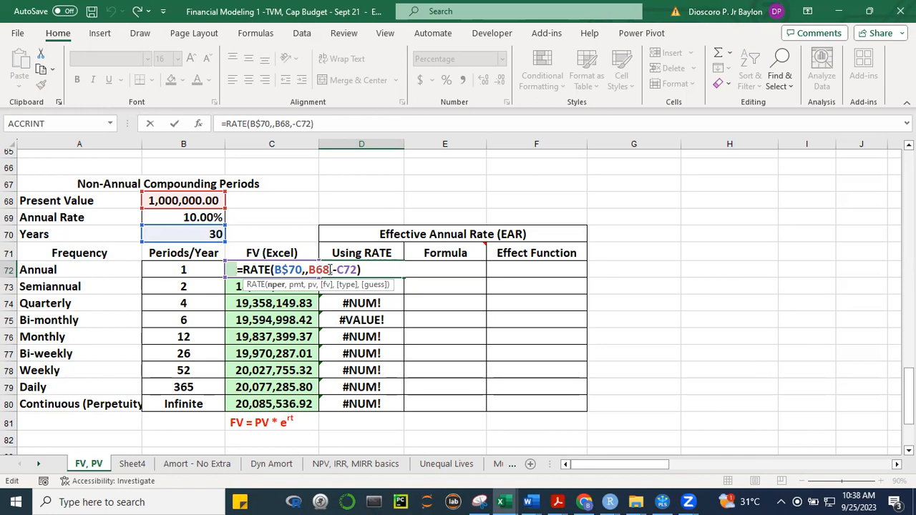
click(324, 269)
key(F4)
key(F4)
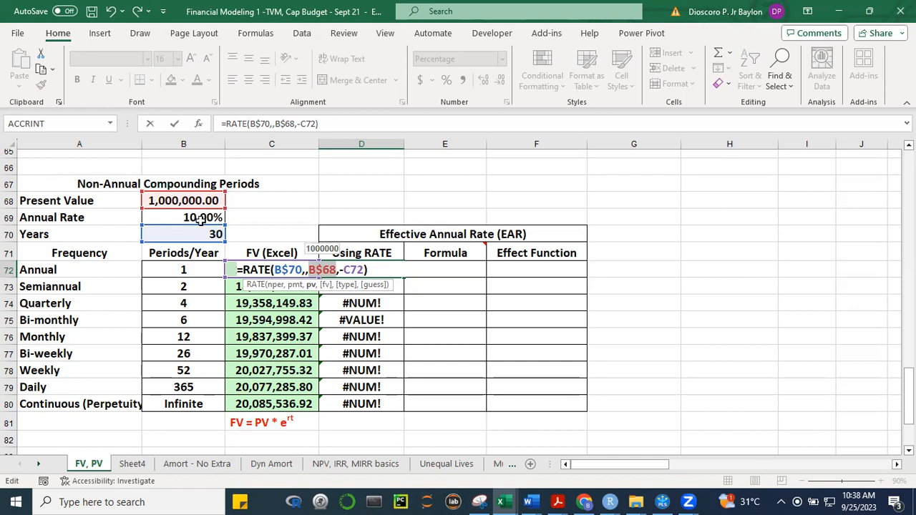
click(372, 268)
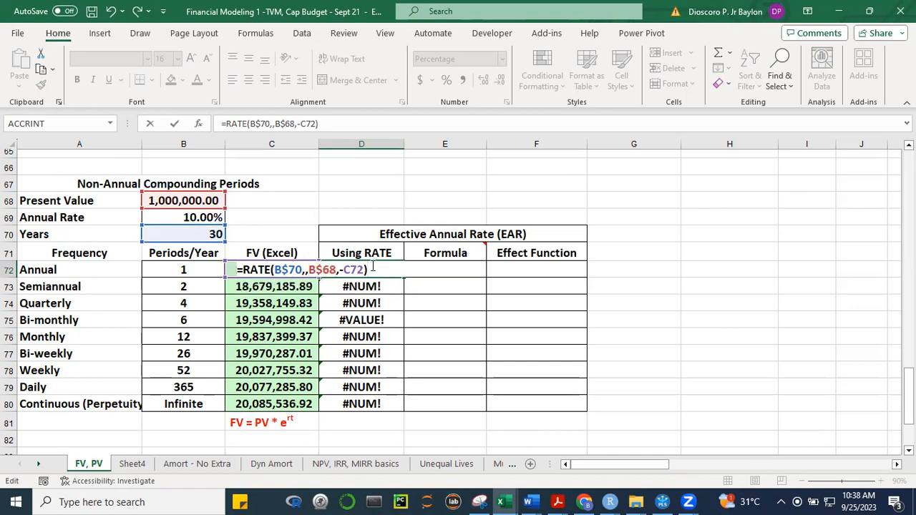
key(ctrl+Return)
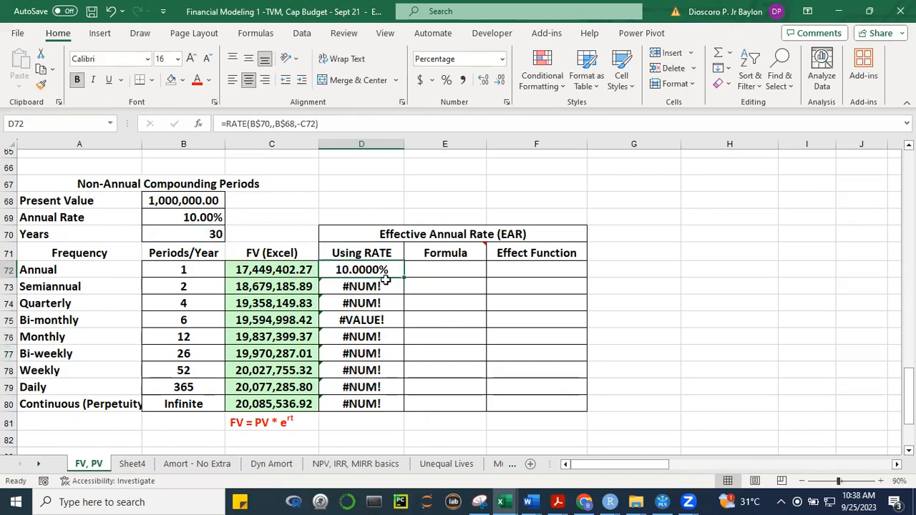
Fill D72's RATE formula down through the Continuous row and check the formula in D80
drag(406, 277, 408, 420)
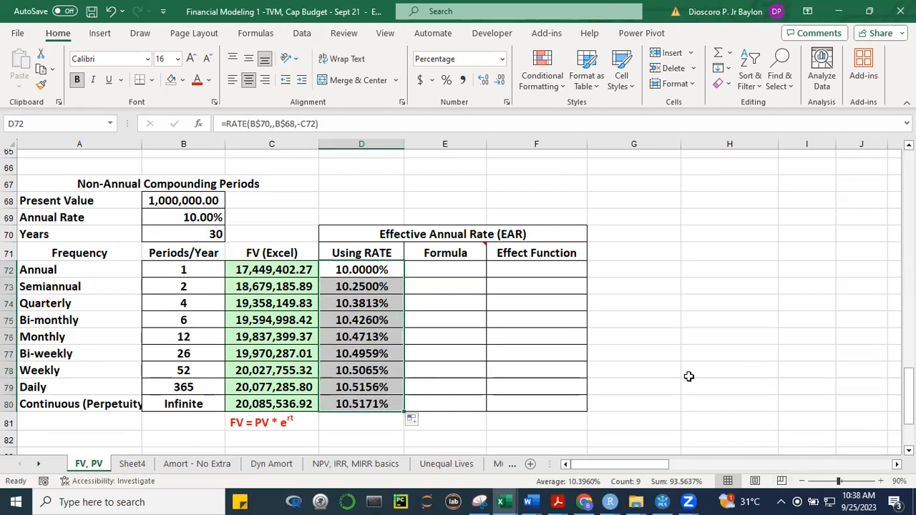
click(351, 436)
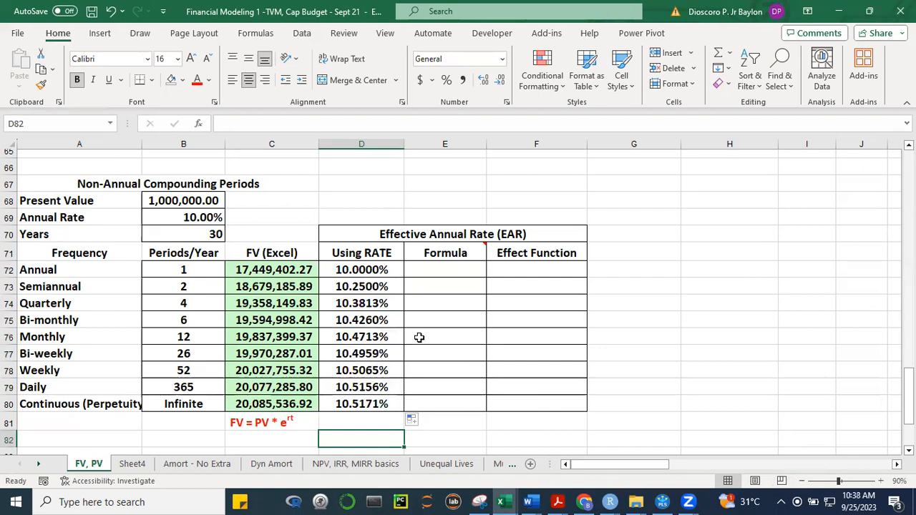
click(365, 403)
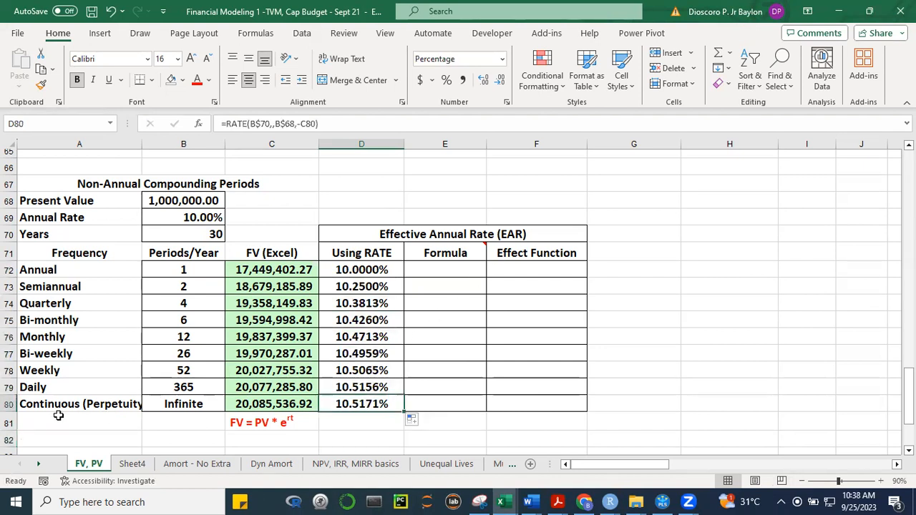
click(782, 352)
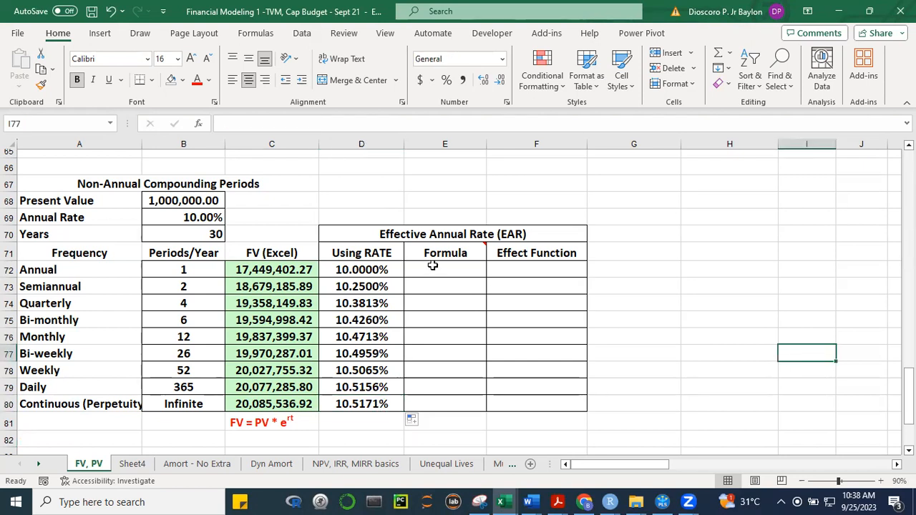
Begin the Annual effective rate formula in E72 with (1+B$69/B72) as the base of a power
mouse_move(468, 251)
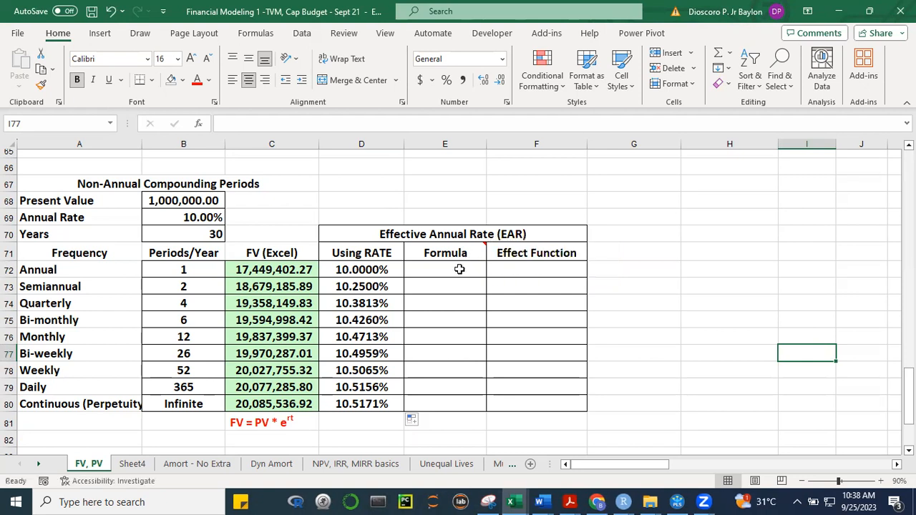
click(456, 273)
text(=)
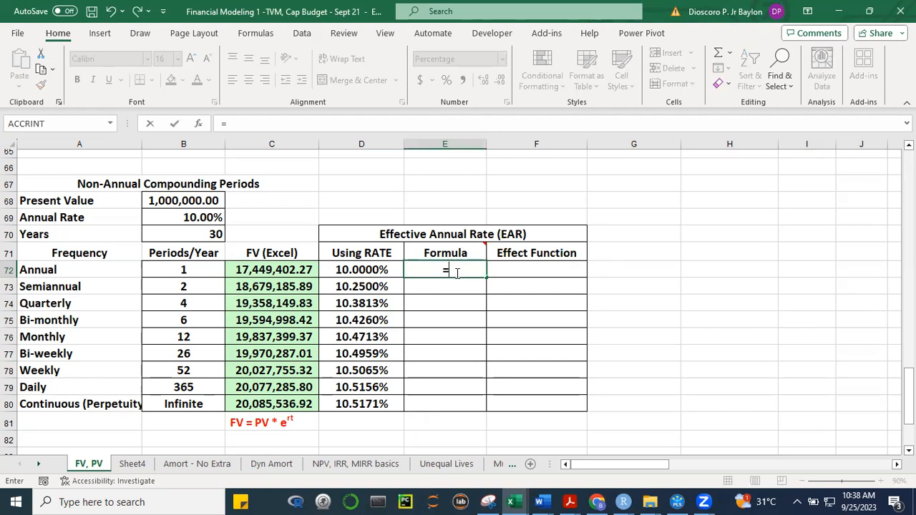
text((1+)
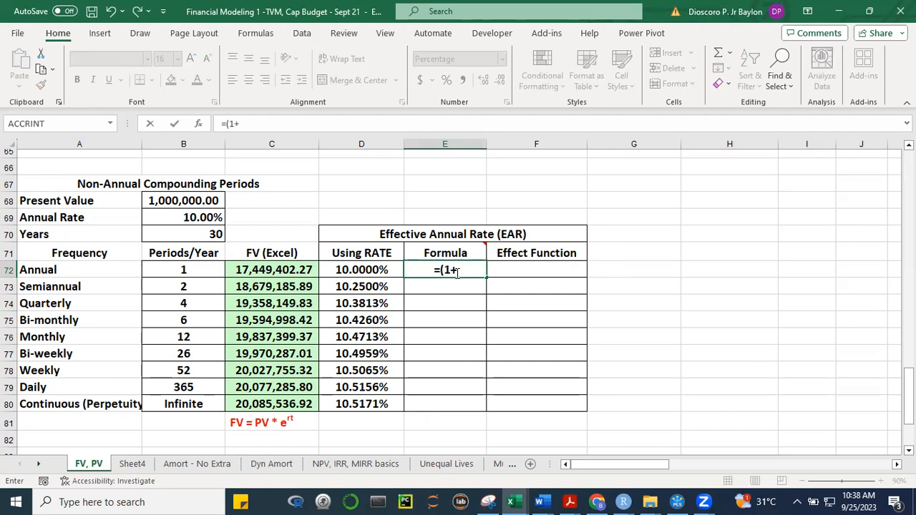
click(187, 216)
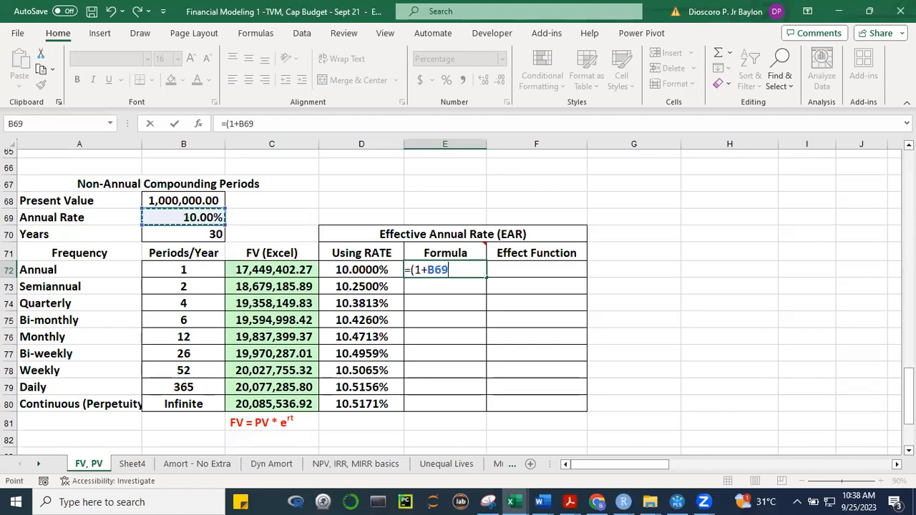
key(F4)
key(F4)
text(/)
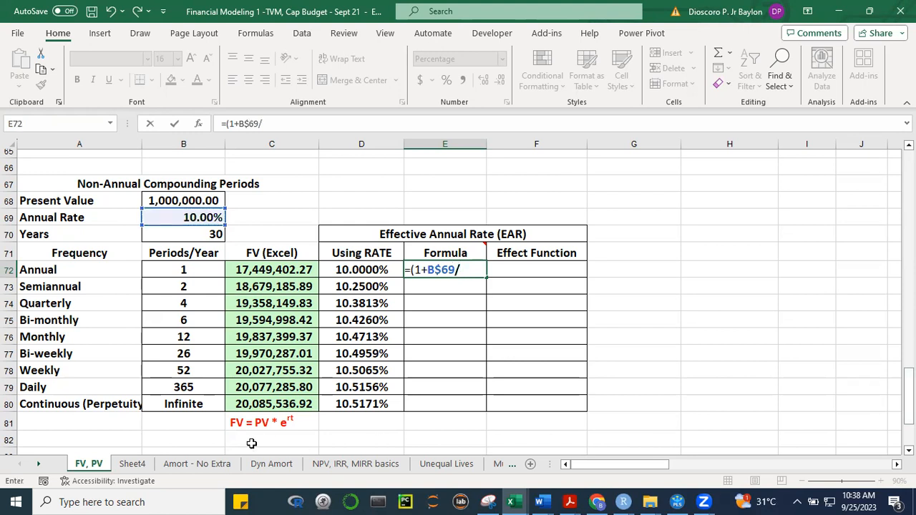
click(198, 269)
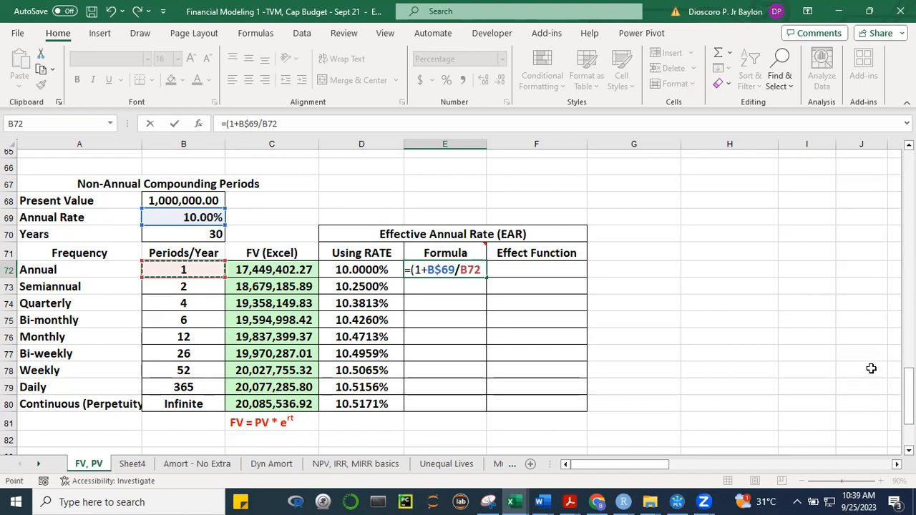
text())
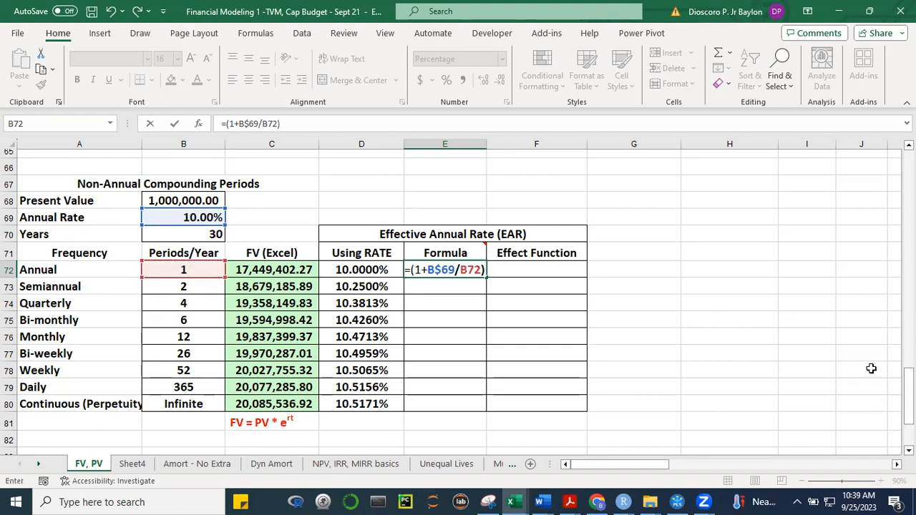
text(^)
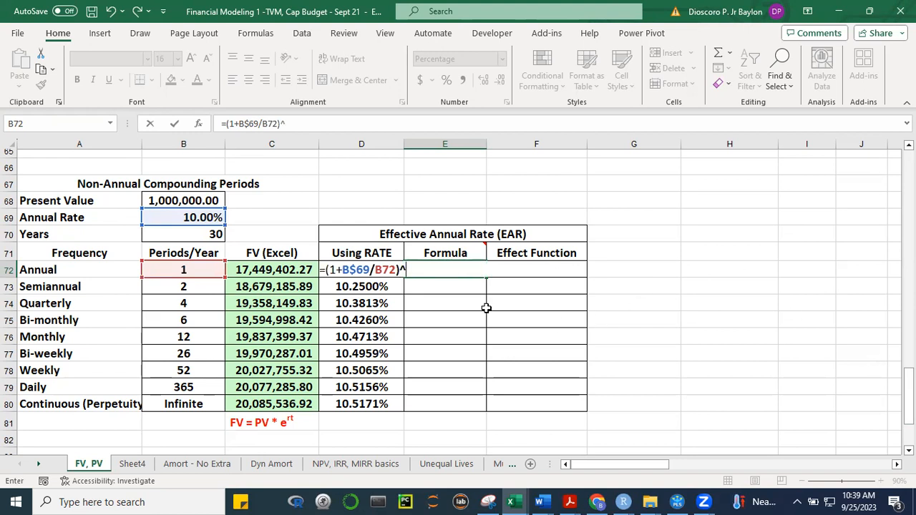
Set B71 as the exponent in E72's effective rate formula and enter the formula
click(182, 267)
drag(192, 254, 194, 252)
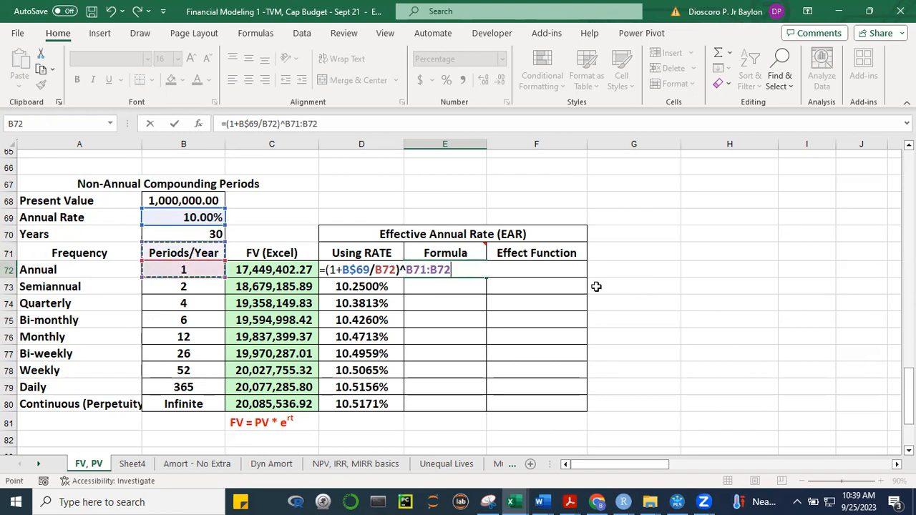
key(BackSpace)
key(BackSpace)
key(BackSpace)
key(BackSpace)
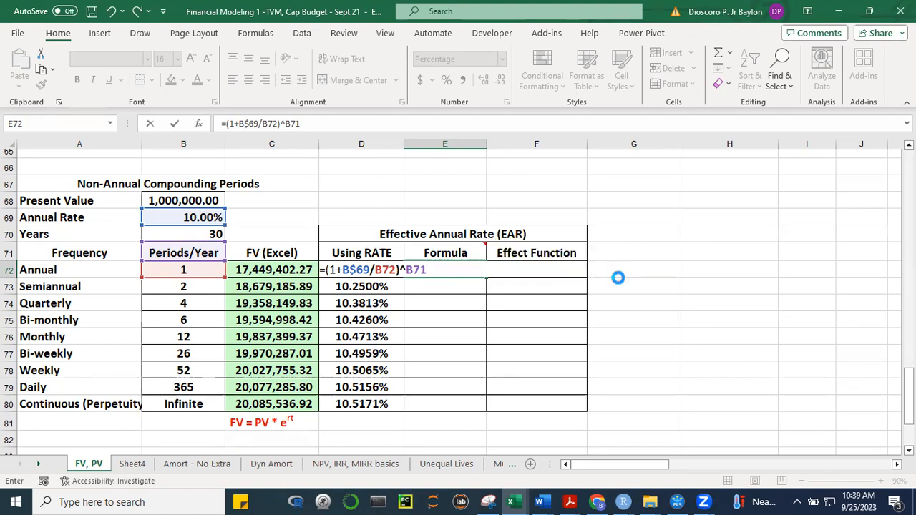
key(ctrl+Return)
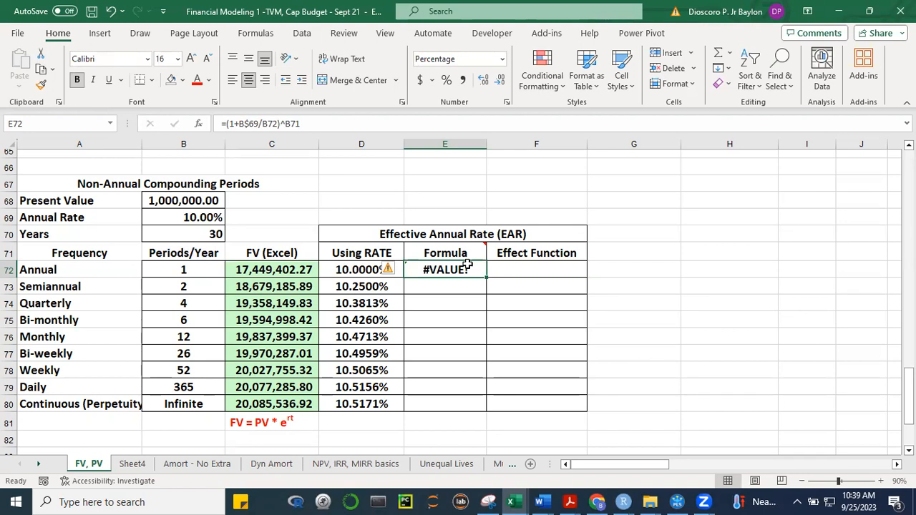
Revise E72's formula to =((1+B$69)/B72)^B72, bracketing 1+B$69 and using B72 as the exponent
key(F2)
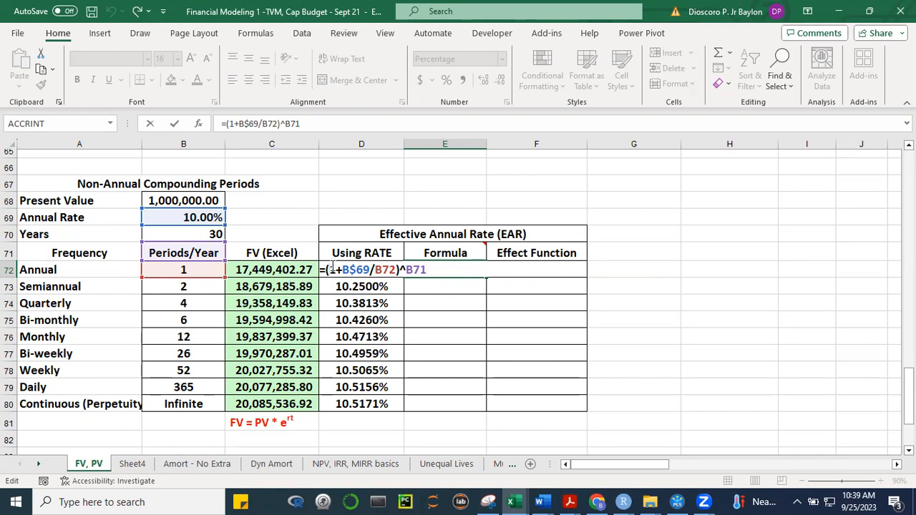
text(()
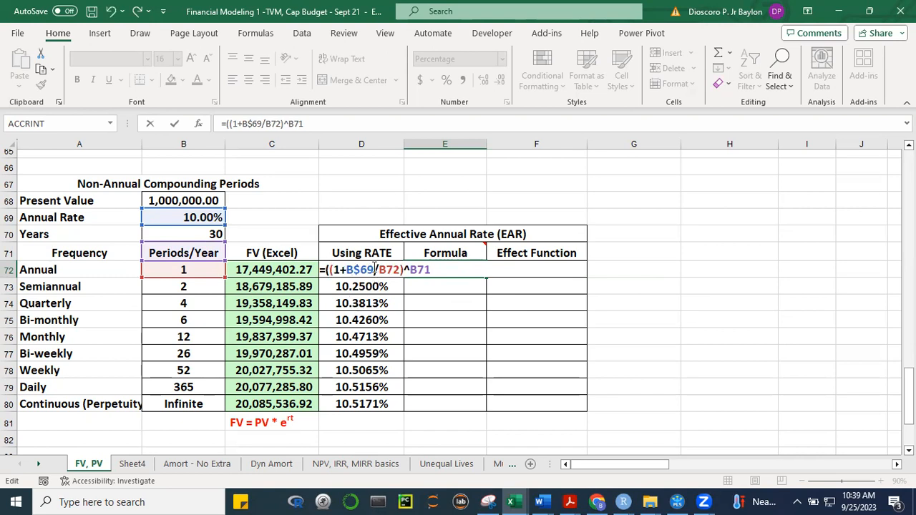
click(375, 269)
text())
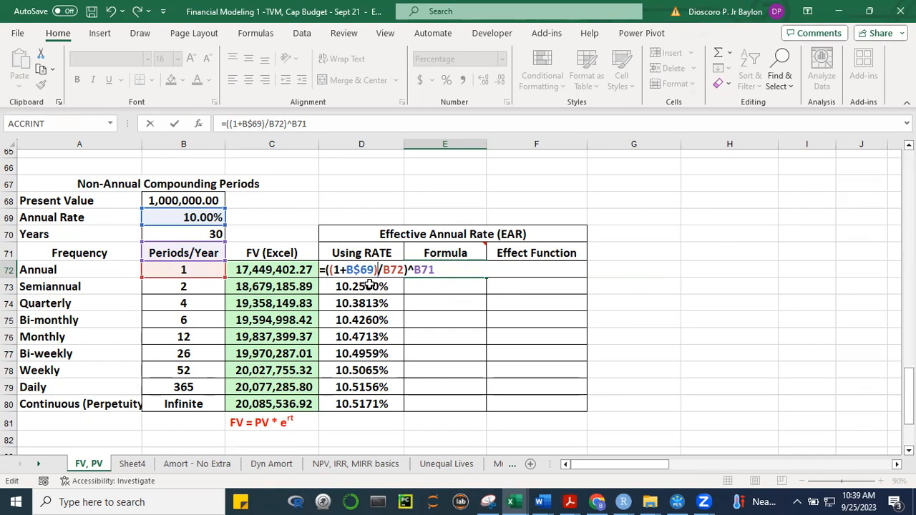
click(439, 269)
key(BackSpace)
text(2)
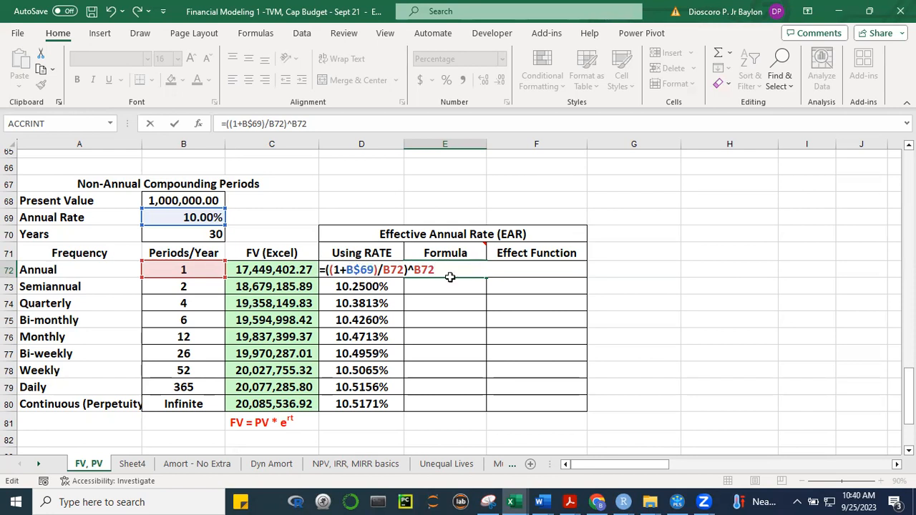
key(ctrl+Return)
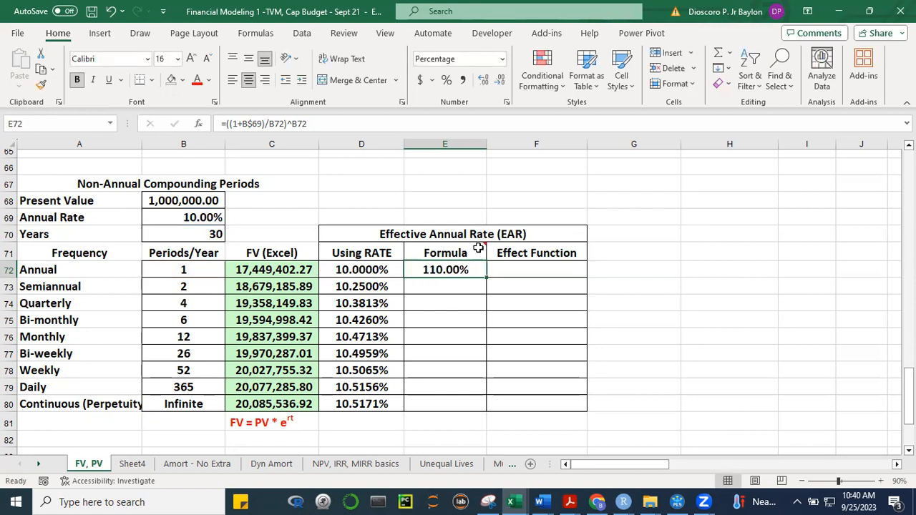
Append -1 to E72's effective rate formula and fill it down the Formula column through the Daily row
mouse_move(478, 248)
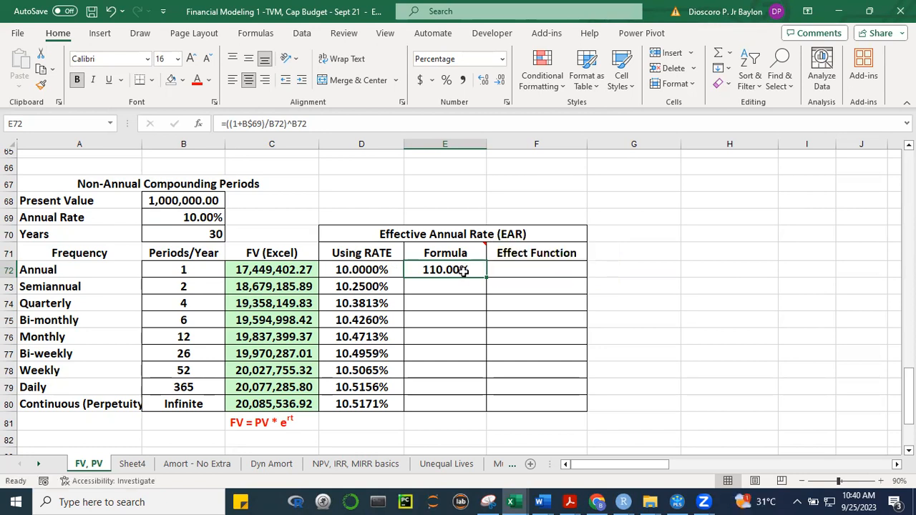
key(F2)
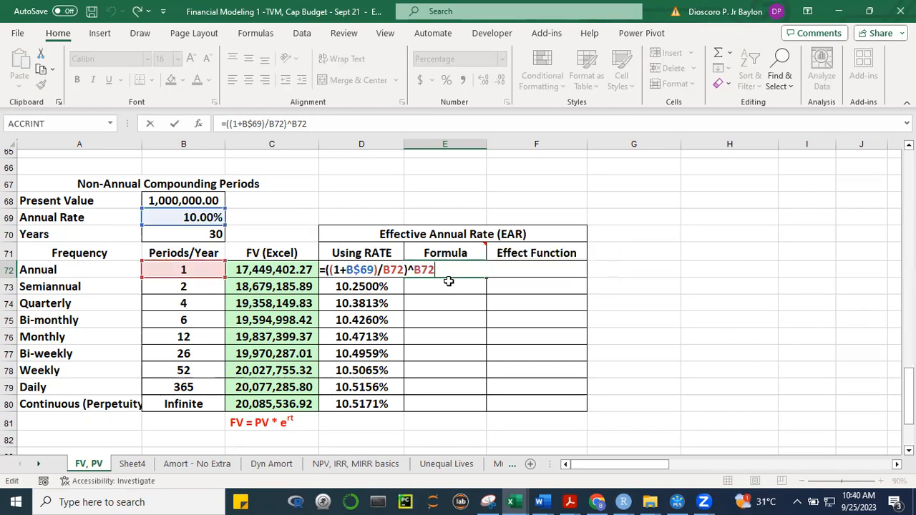
text(-1)
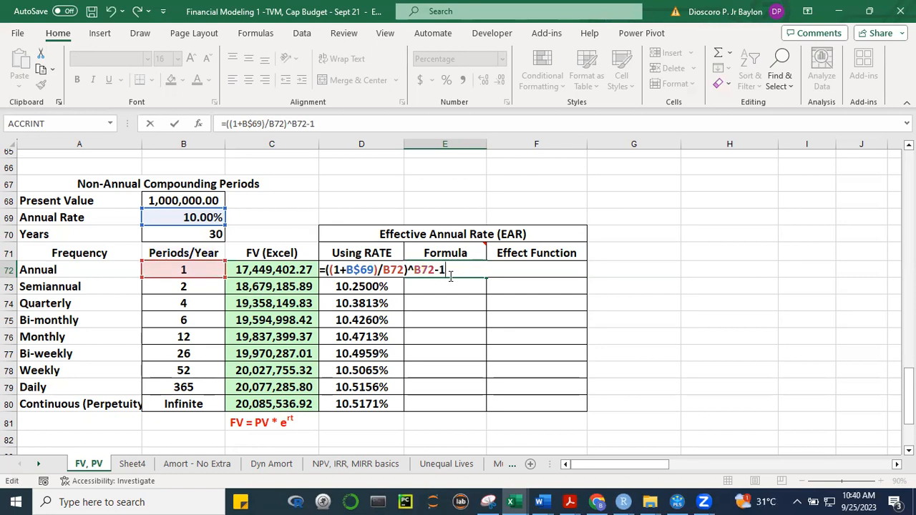
key(ctrl+Return)
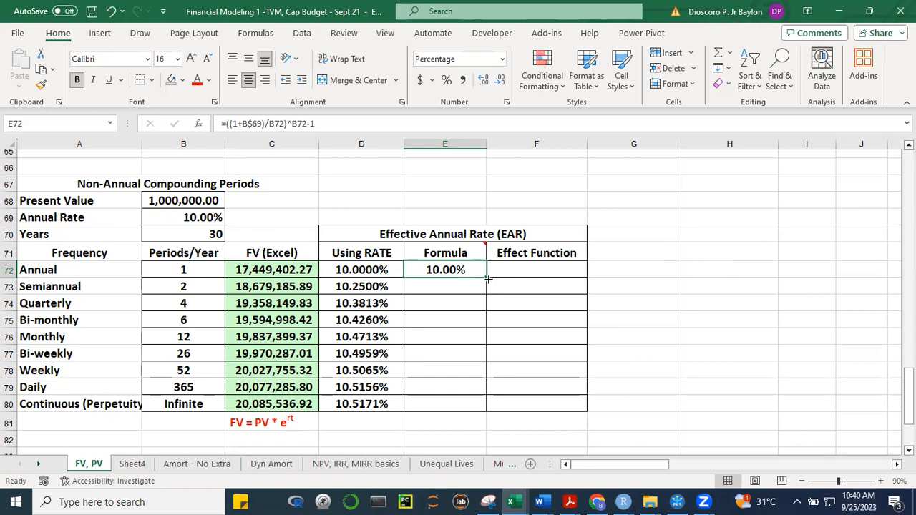
drag(487, 278, 478, 387)
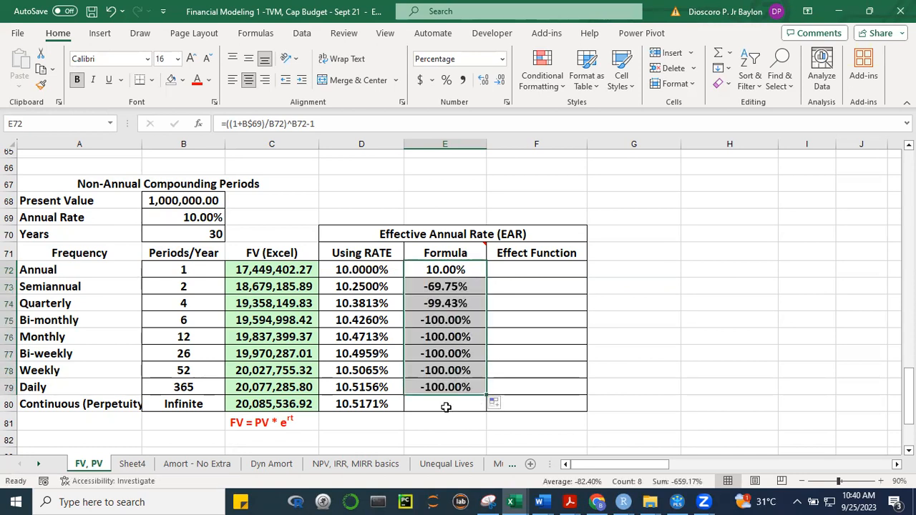
click(601, 338)
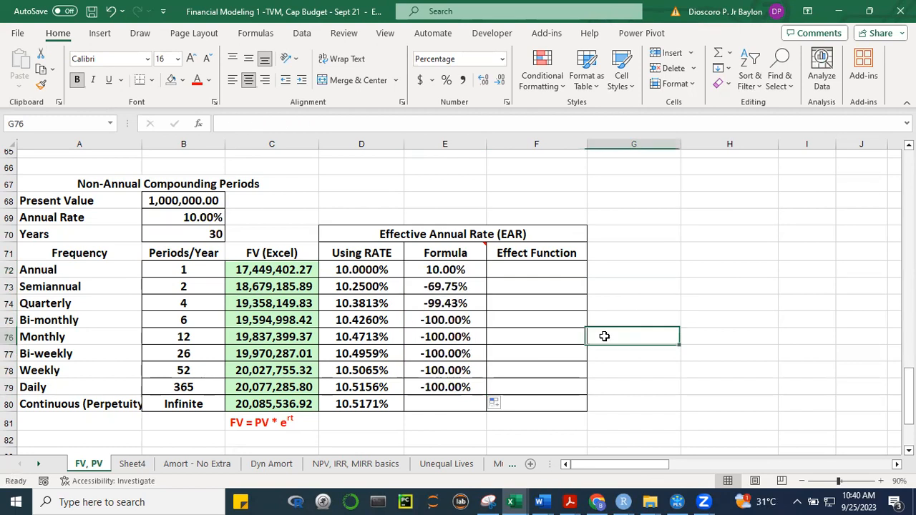
Correct E72's formula to =(1+B$69/B72)^B72-1 by removing the extra brackets around 1+B$69
click(449, 269)
key(F2)
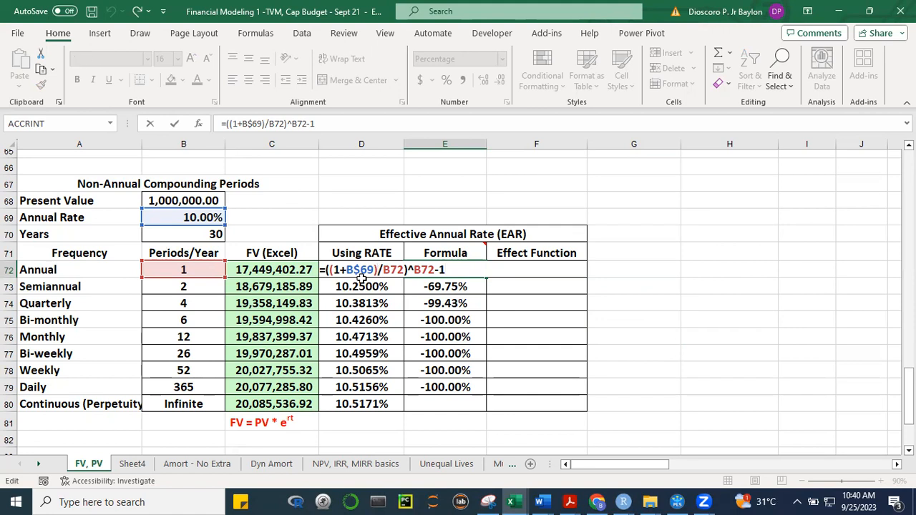
key(BackSpace)
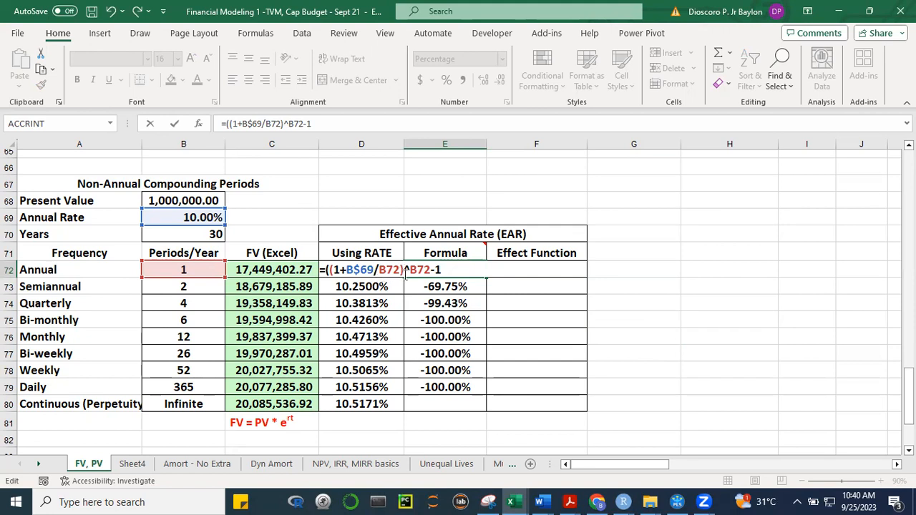
click(328, 270)
key(BackSpace)
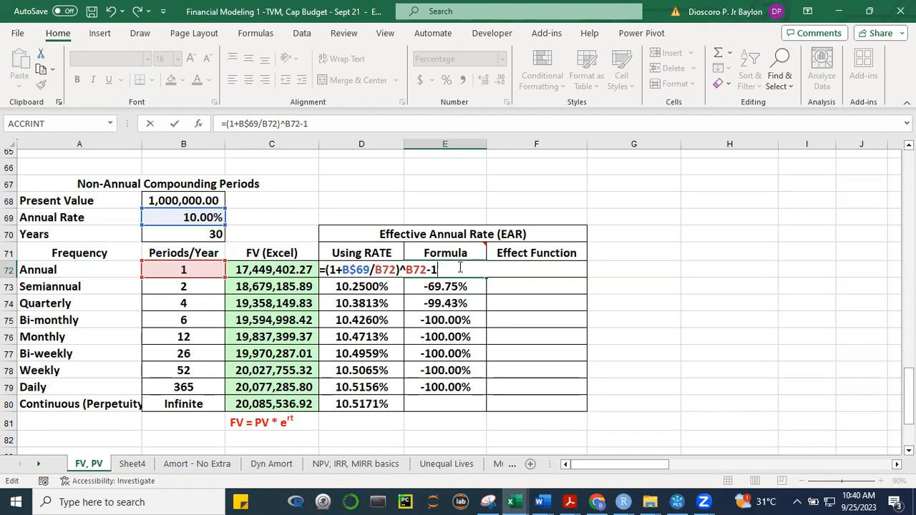
key(ctrl+Return)
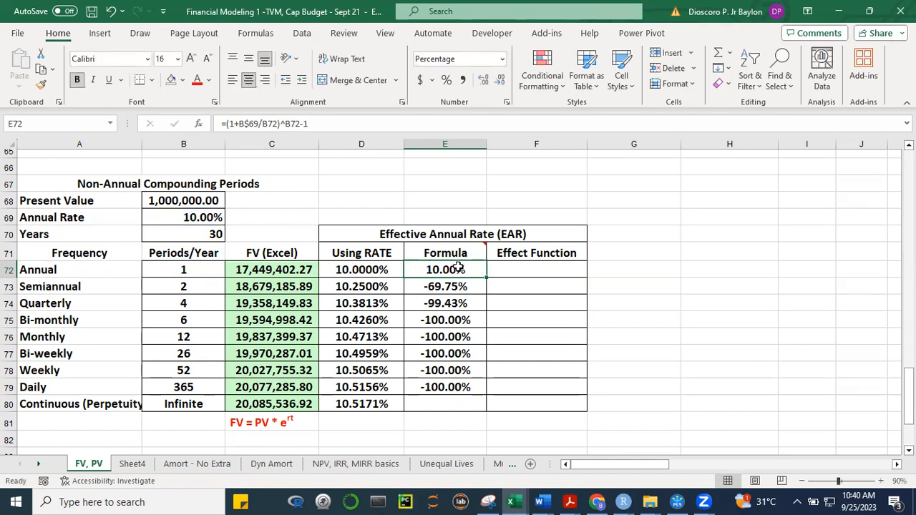
Fill E72's corrected formula down through the Daily row and display the percentages with four decimal places
drag(487, 279, 474, 392)
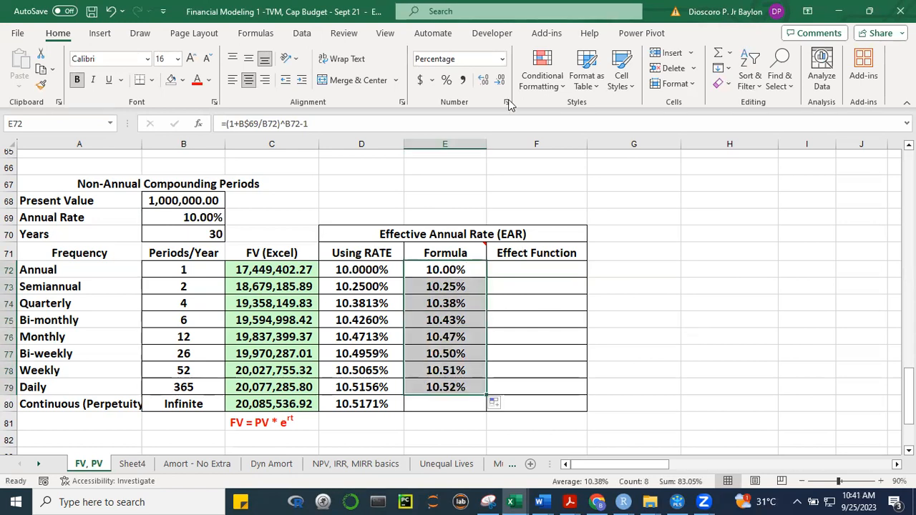
click(483, 80)
click(484, 81)
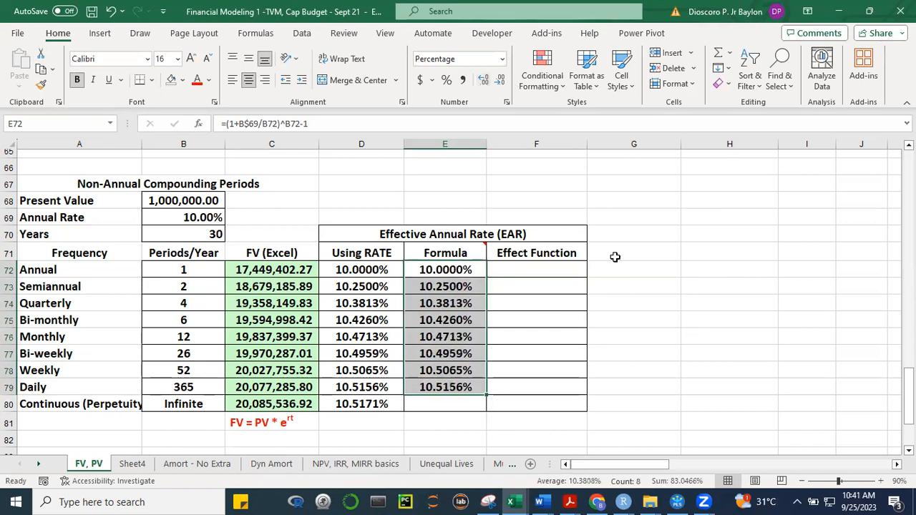
click(715, 358)
Reveal the hidden r = ei - 1 note in E81 by colouring its text red
click(452, 423)
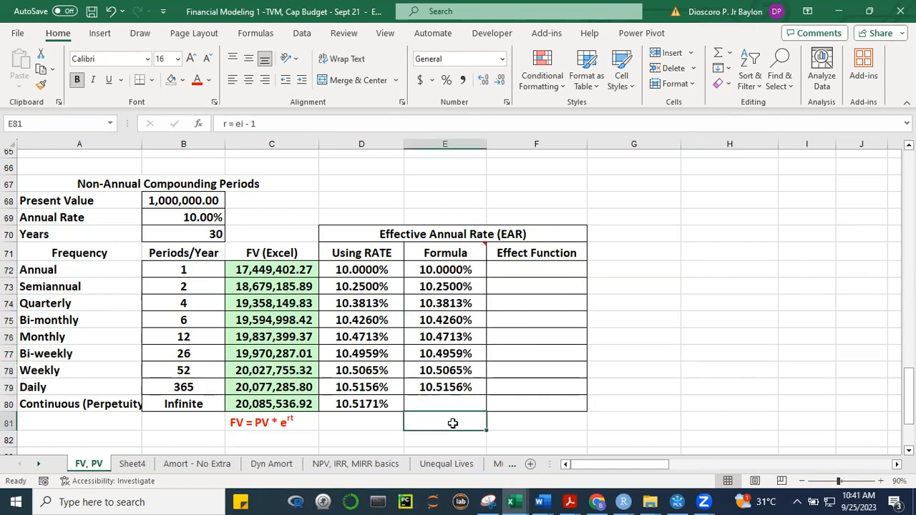
click(198, 82)
click(694, 348)
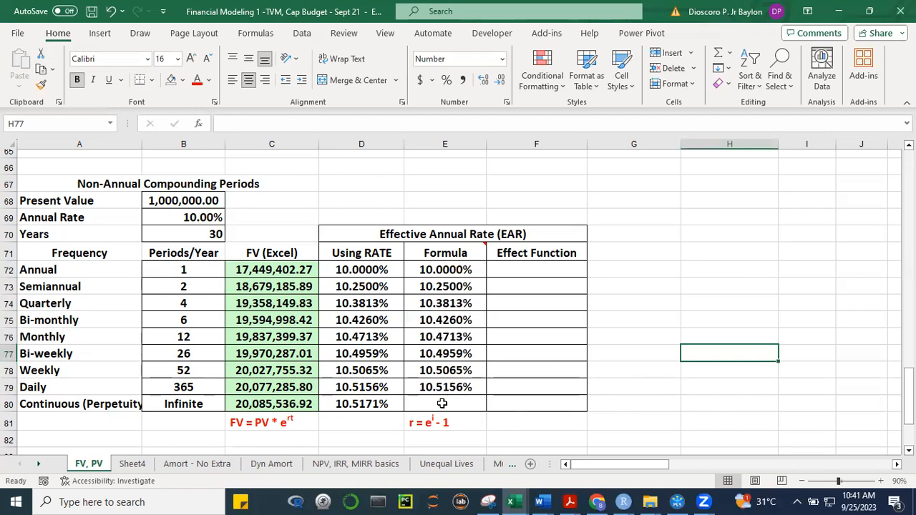
Enter =EXP(B69)-1 in E80 as the Continuous row's effective annual rate
click(444, 401)
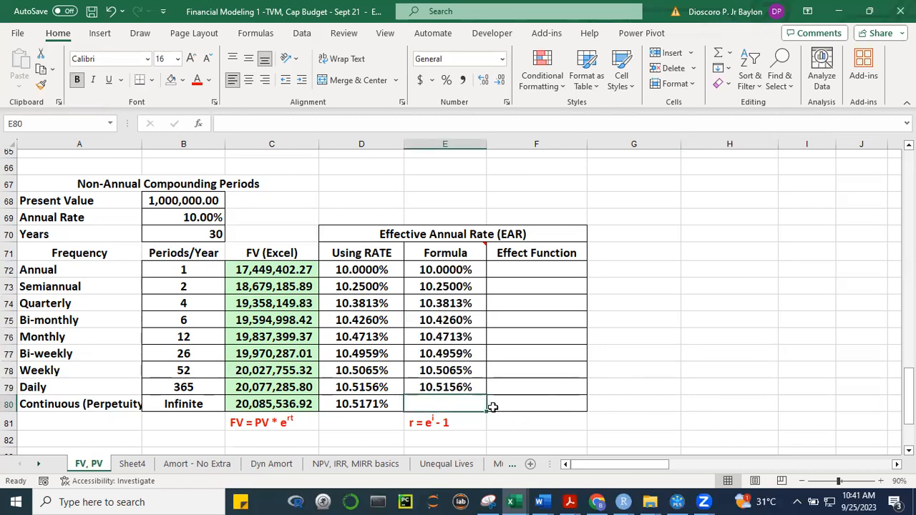
click(456, 388)
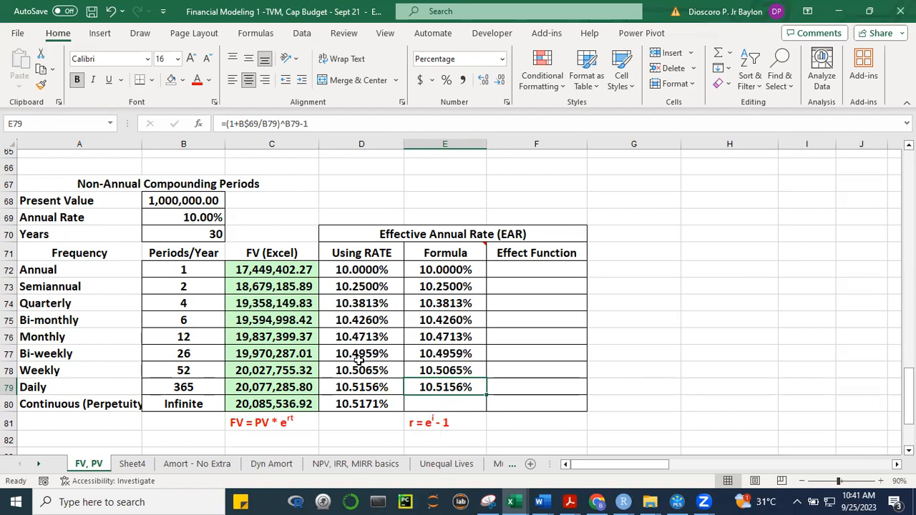
click(439, 405)
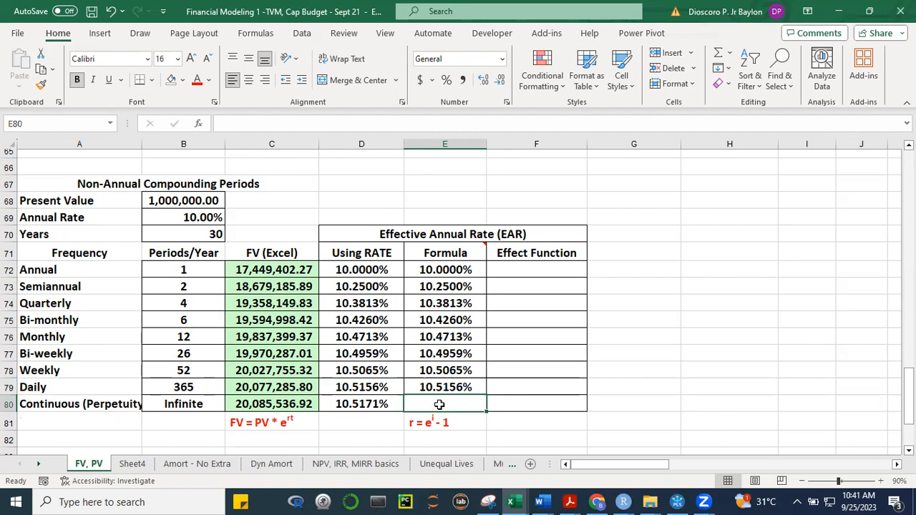
text(=EXP()
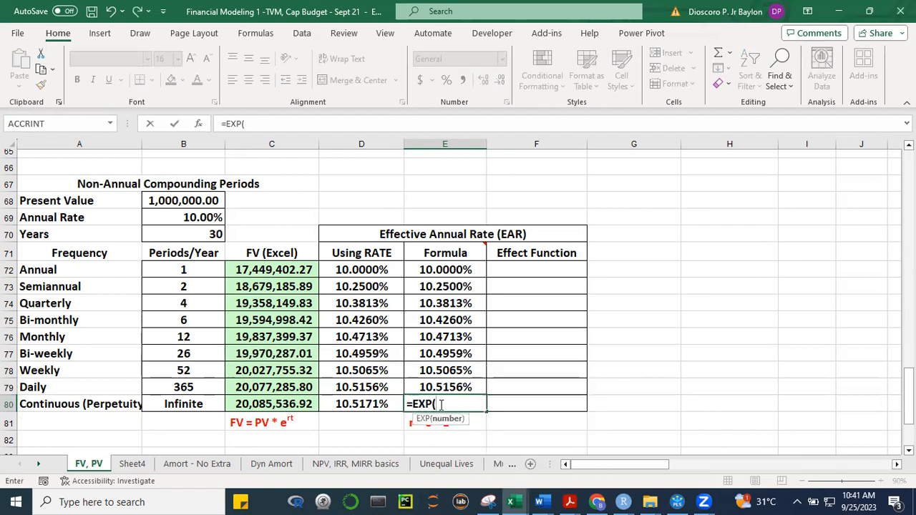
click(177, 218)
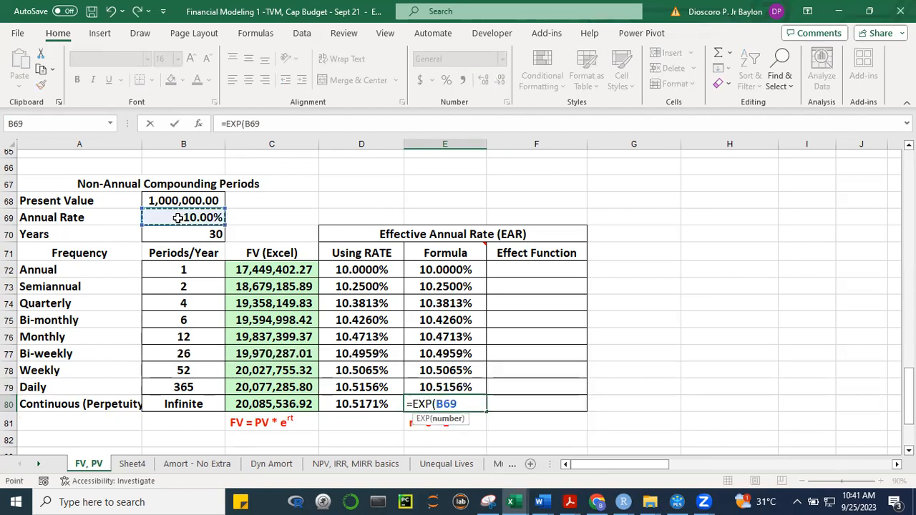
text()-)
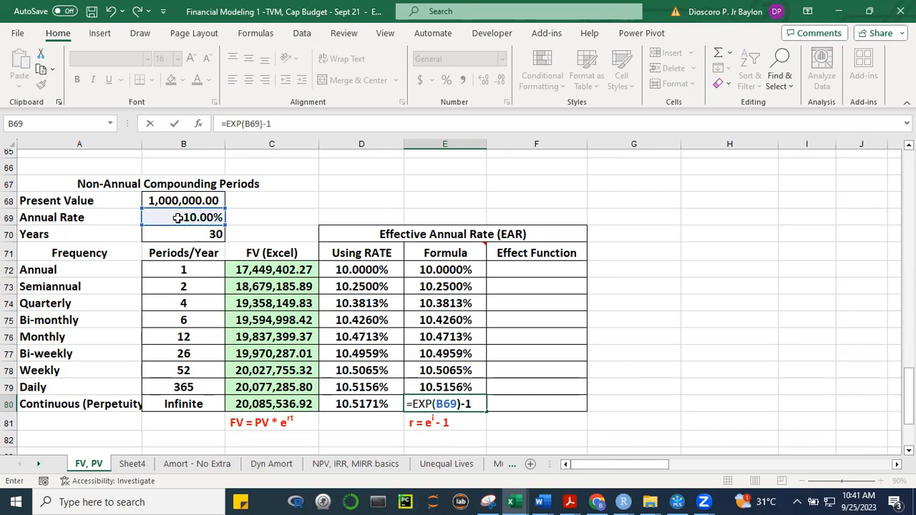
text(1)
key(ctrl+Return)
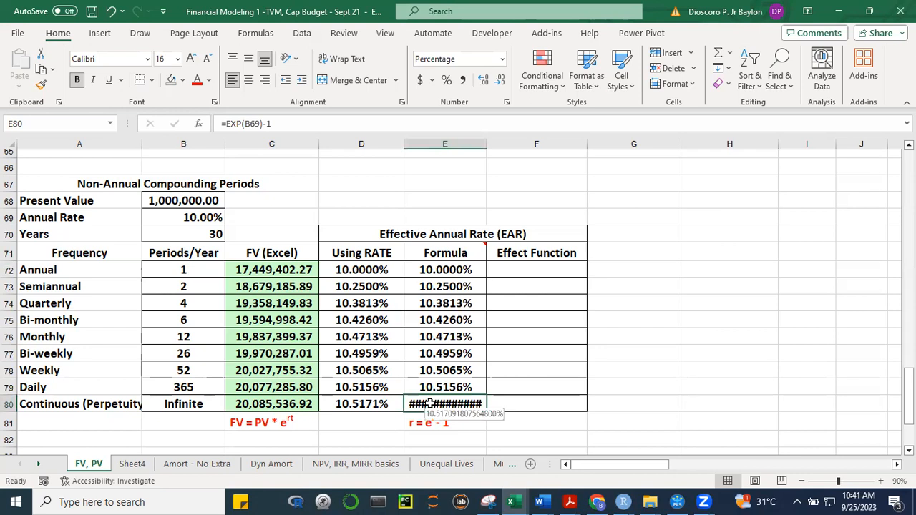
Format E80 as a percentage with 4 decimal places and centre it in the cell
key(ctrl+1)
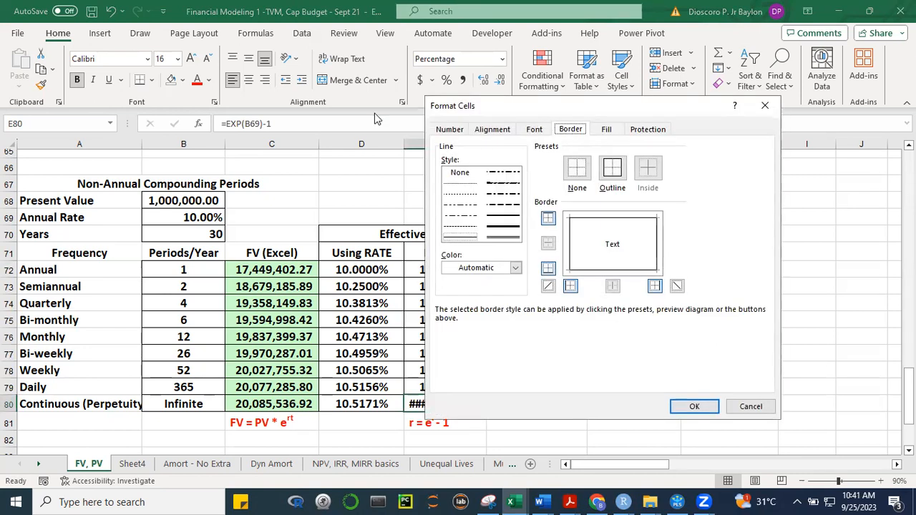
click(450, 129)
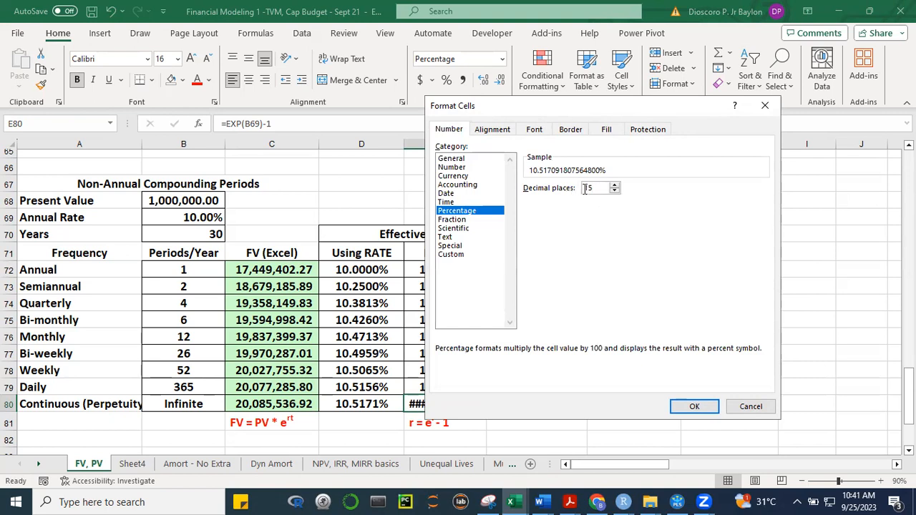
key(BackSpace)
key(BackSpace)
text(4)
click(691, 404)
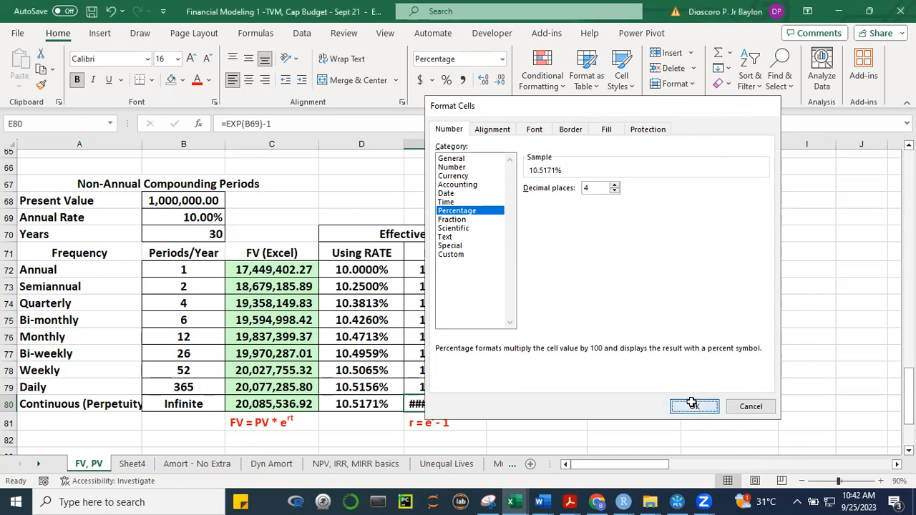
click(248, 79)
click(677, 352)
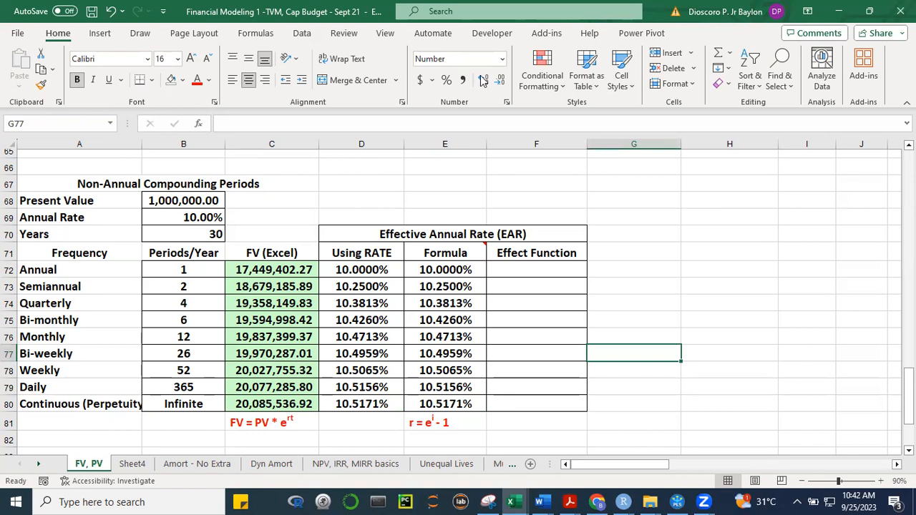
Enter =EFFECT(B$69,B72) in F72 for the Annual row's effective rate
click(539, 271)
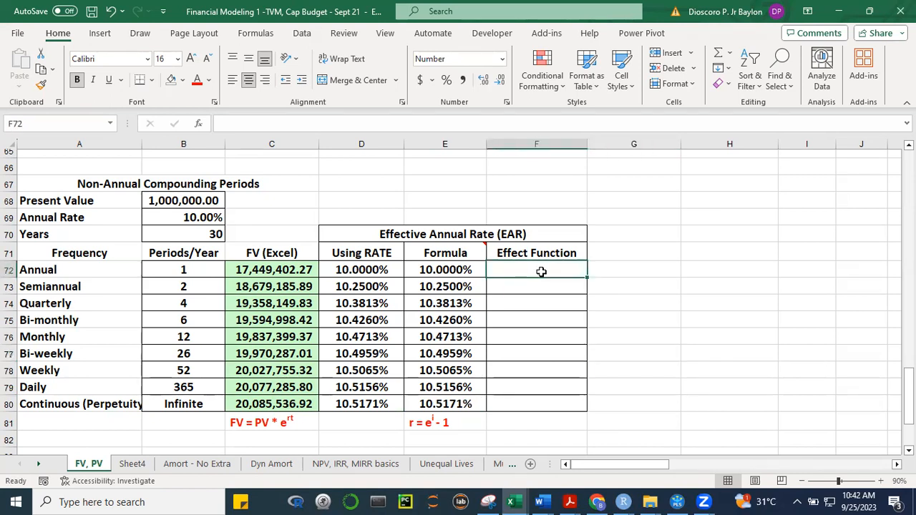
text(=EFFECT)
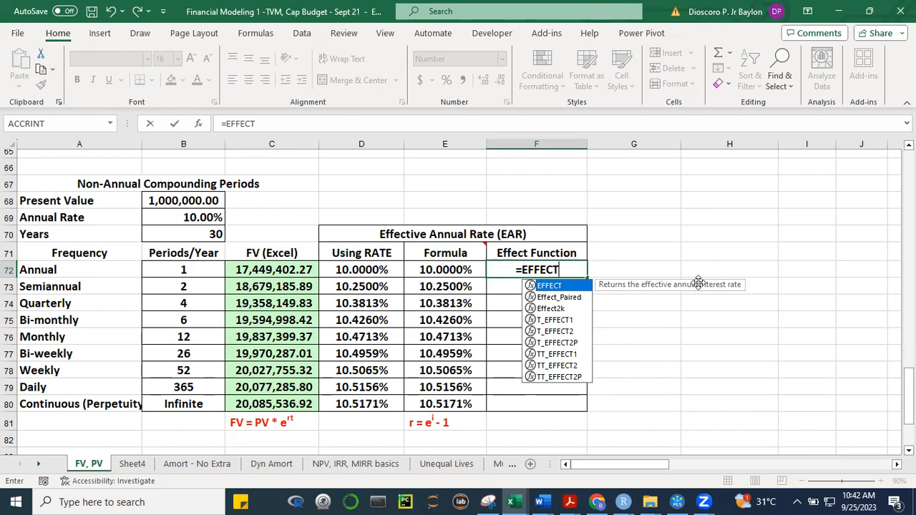
text(()
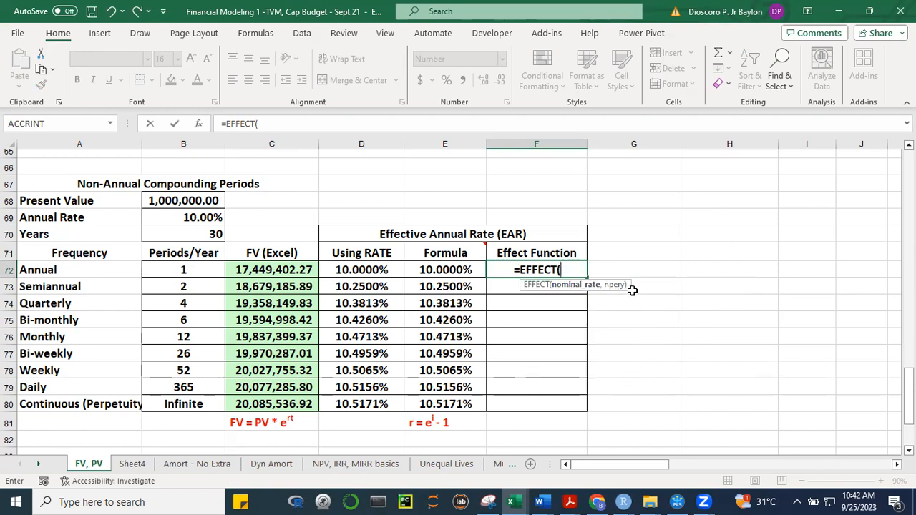
click(175, 218)
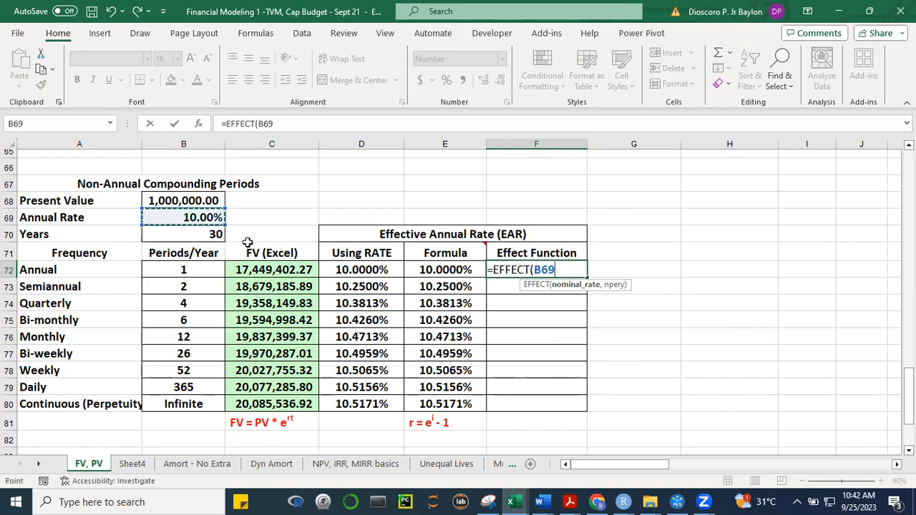
key(F4)
key(F4)
text(,)
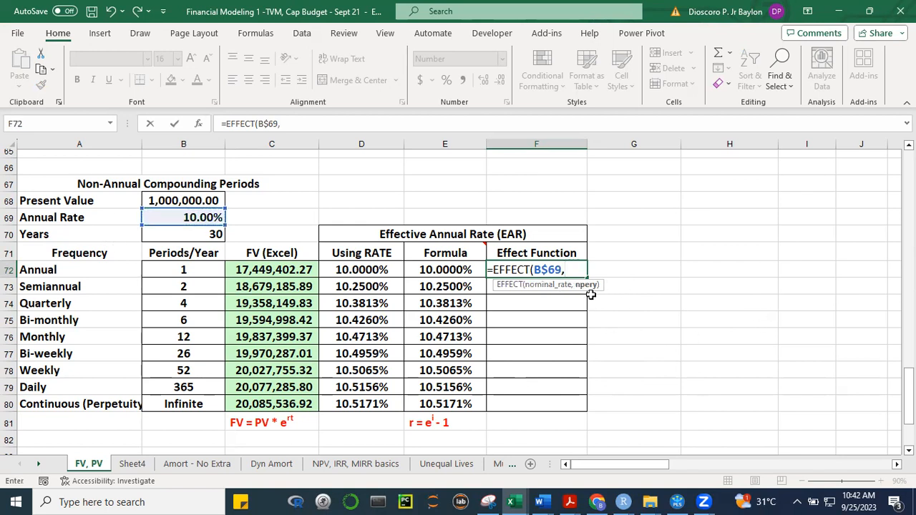
click(189, 270)
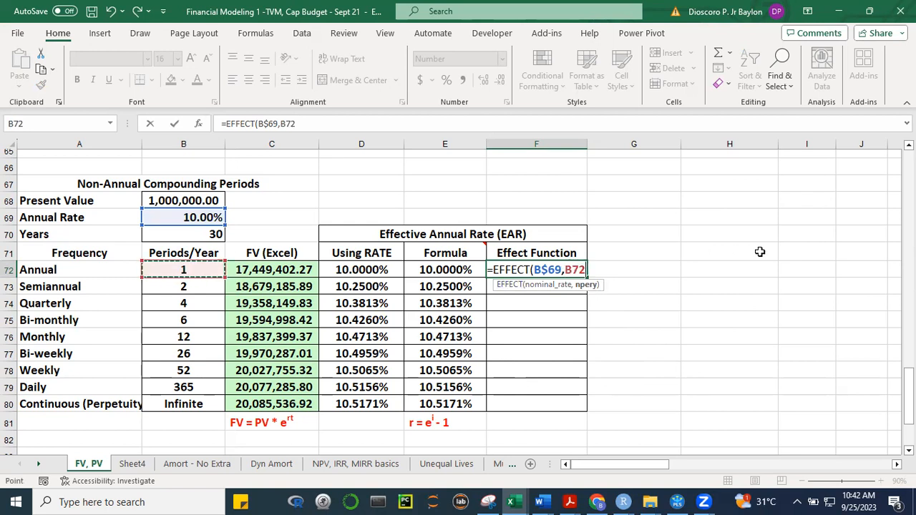
text())
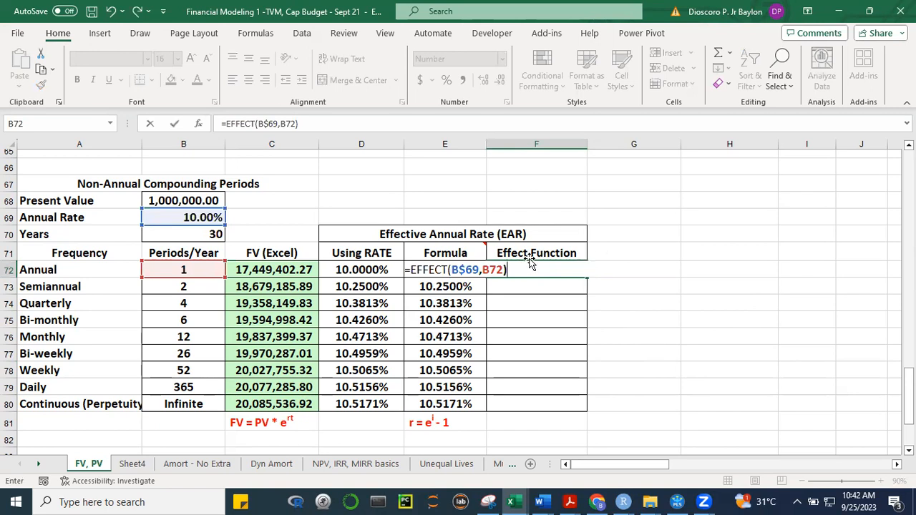
key(ctrl+Return)
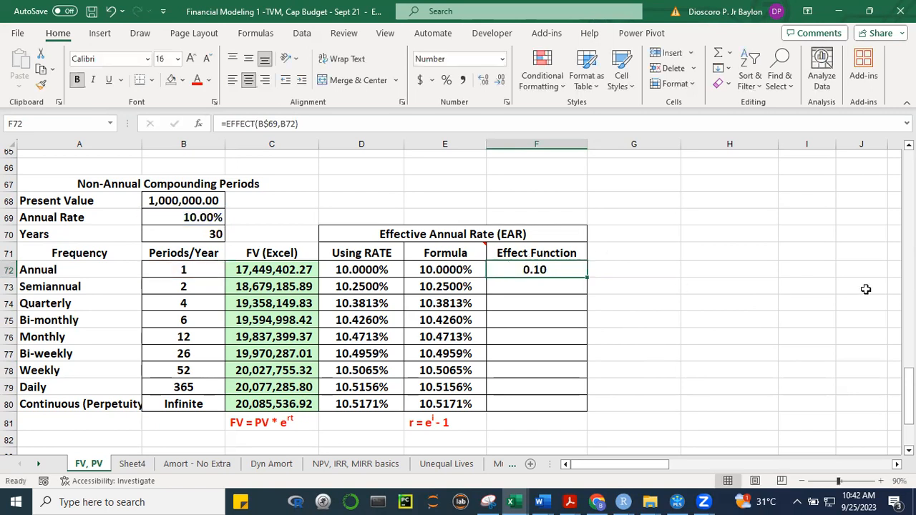
Format F72 as a percentage with four decimal places and fill its EFFECT formula down through the Daily row
click(447, 80)
click(484, 80)
click(484, 80)
click(484, 81)
click(484, 80)
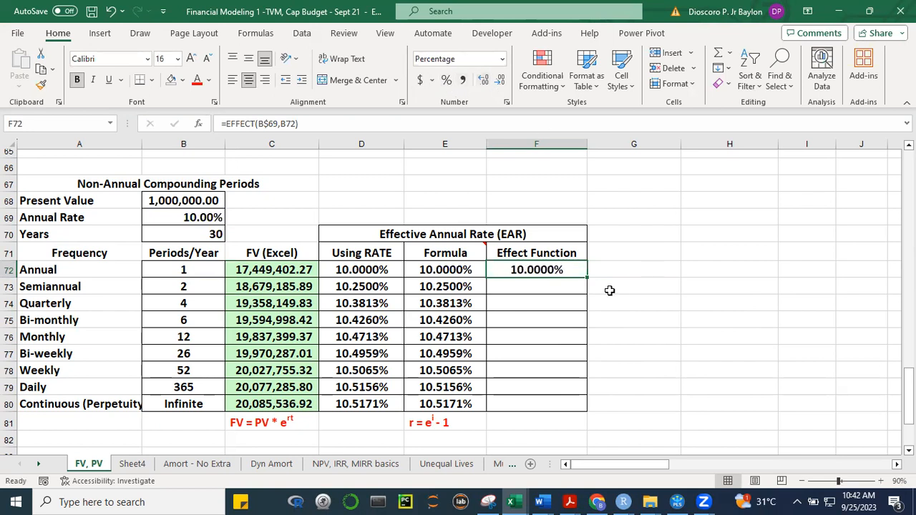
drag(588, 276, 609, 399)
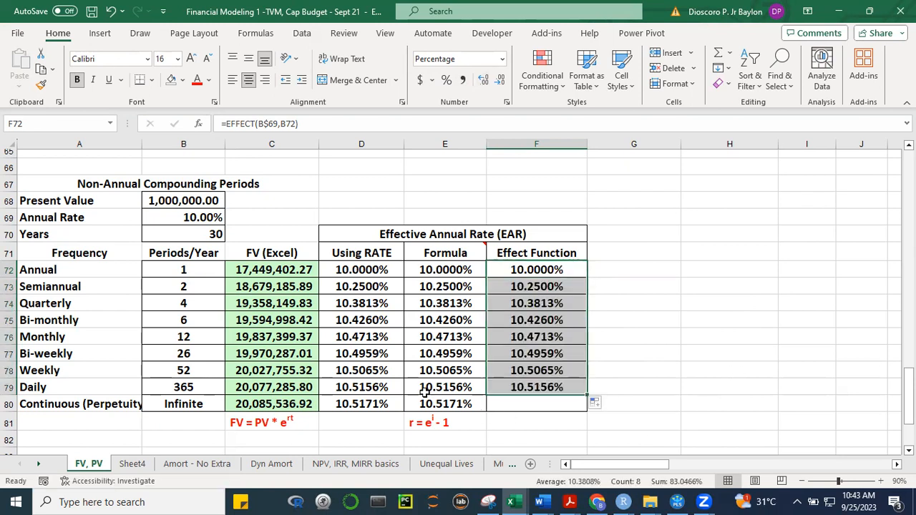
click(540, 406)
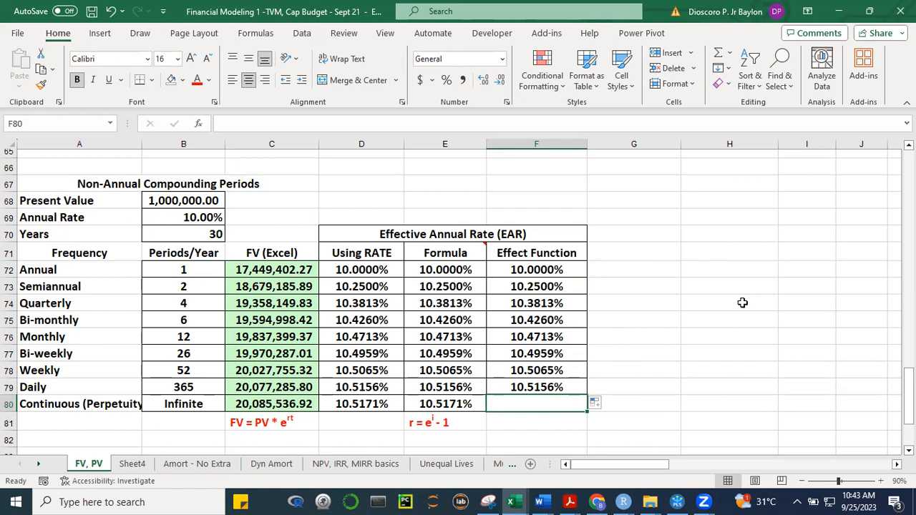
click(535, 272)
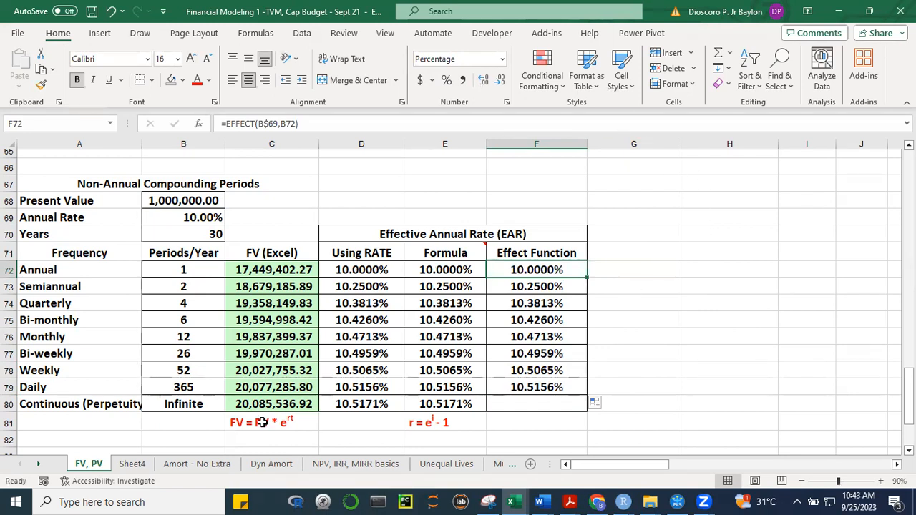
Look briefly at Sheet4 and open the Amort - No Extra worksheet
click(134, 465)
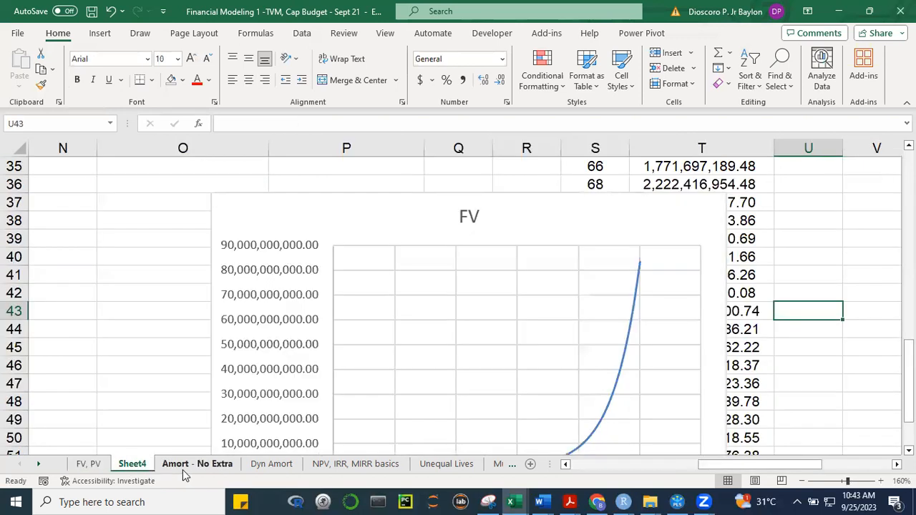
click(188, 467)
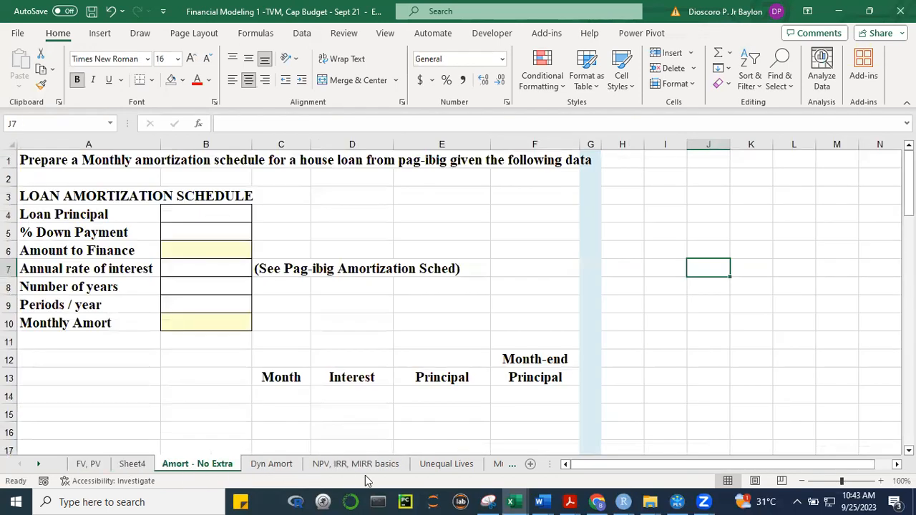